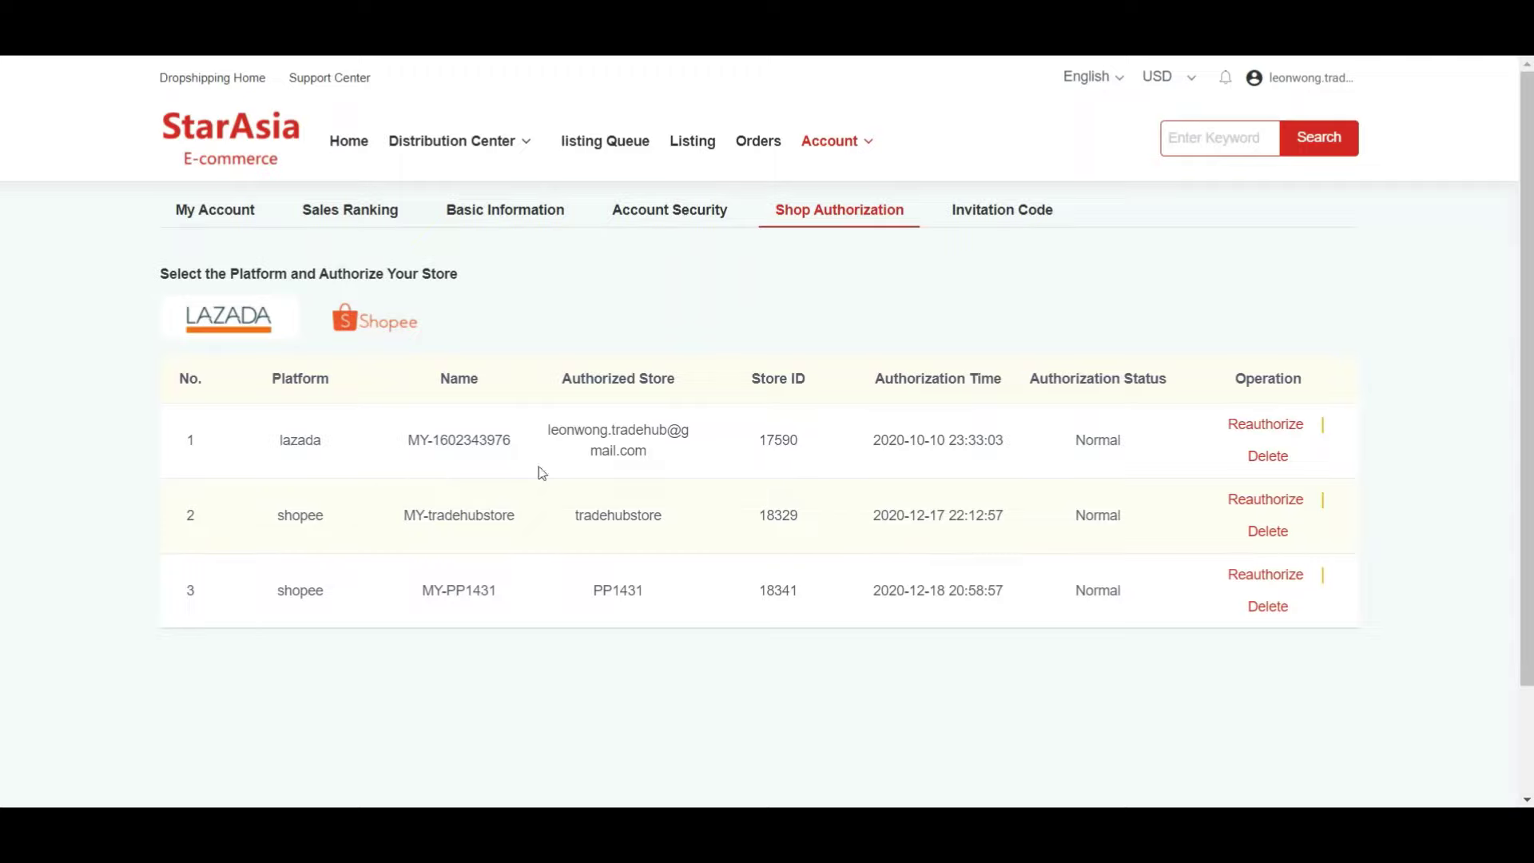
- Open the dropshipping catalogue and queue the PS4 phone clip holder for listing
{"action": "left_click", "coordinate": [242, 80]}
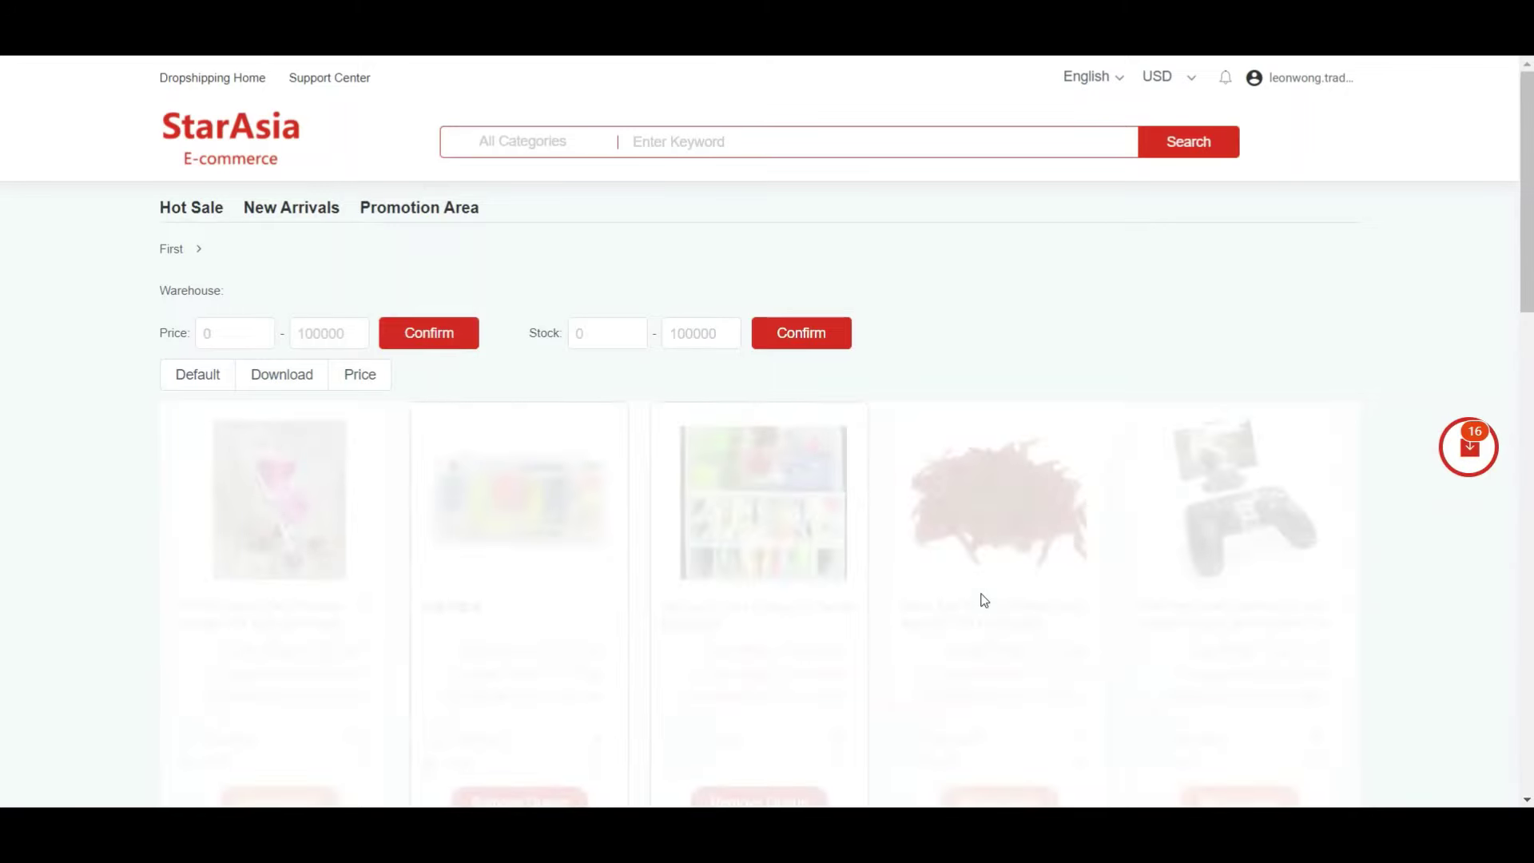
{"action": "scroll", "coordinate": [967, 523], "scroll_direction": "down", "scroll_amount": 3}
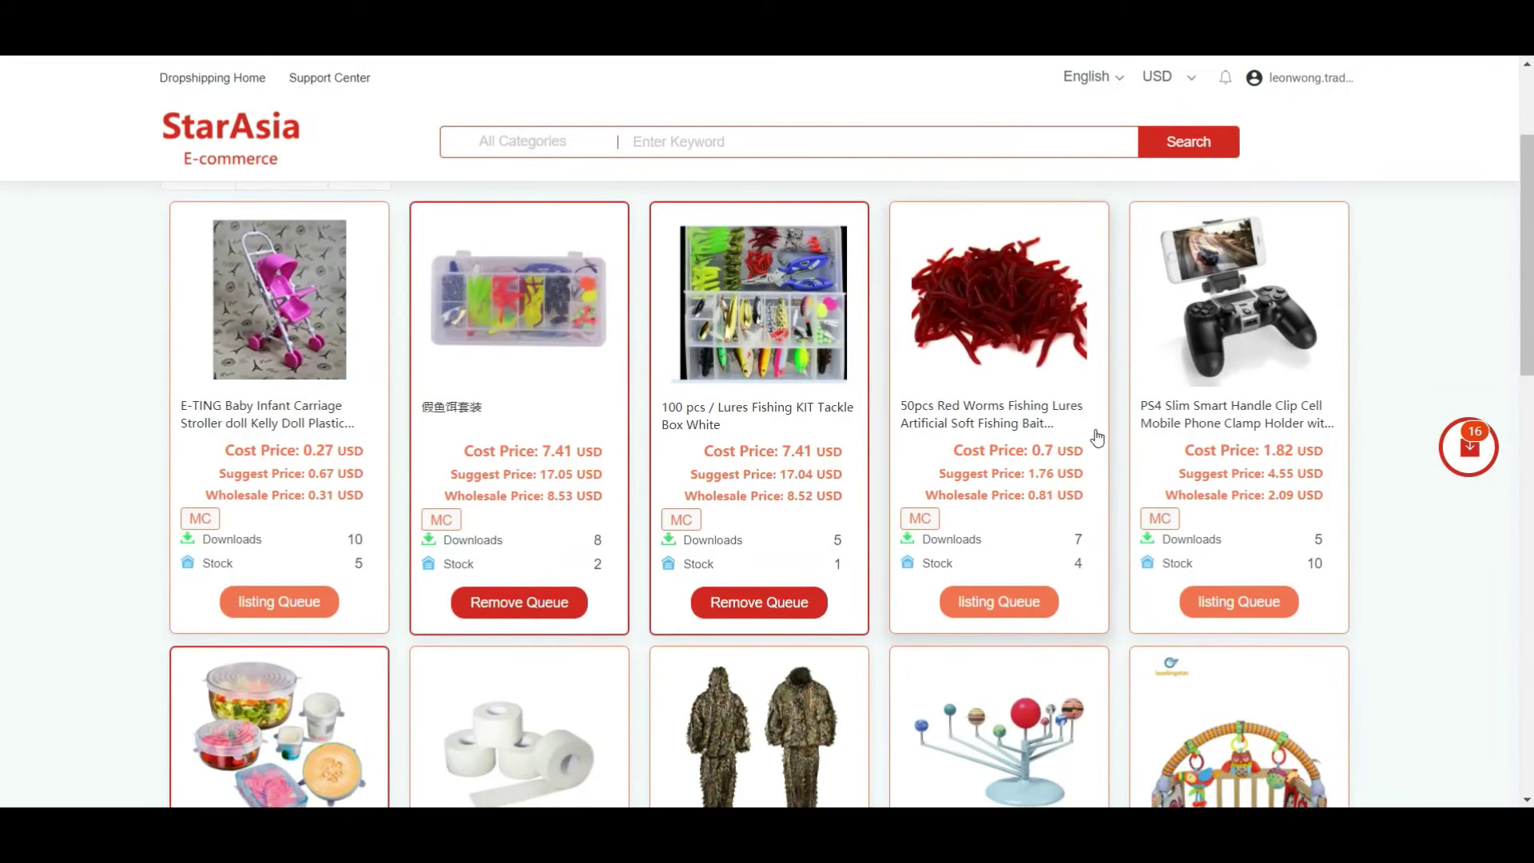
{"action": "scroll", "coordinate": [1157, 501], "scroll_direction": "down", "scroll_amount": 7}
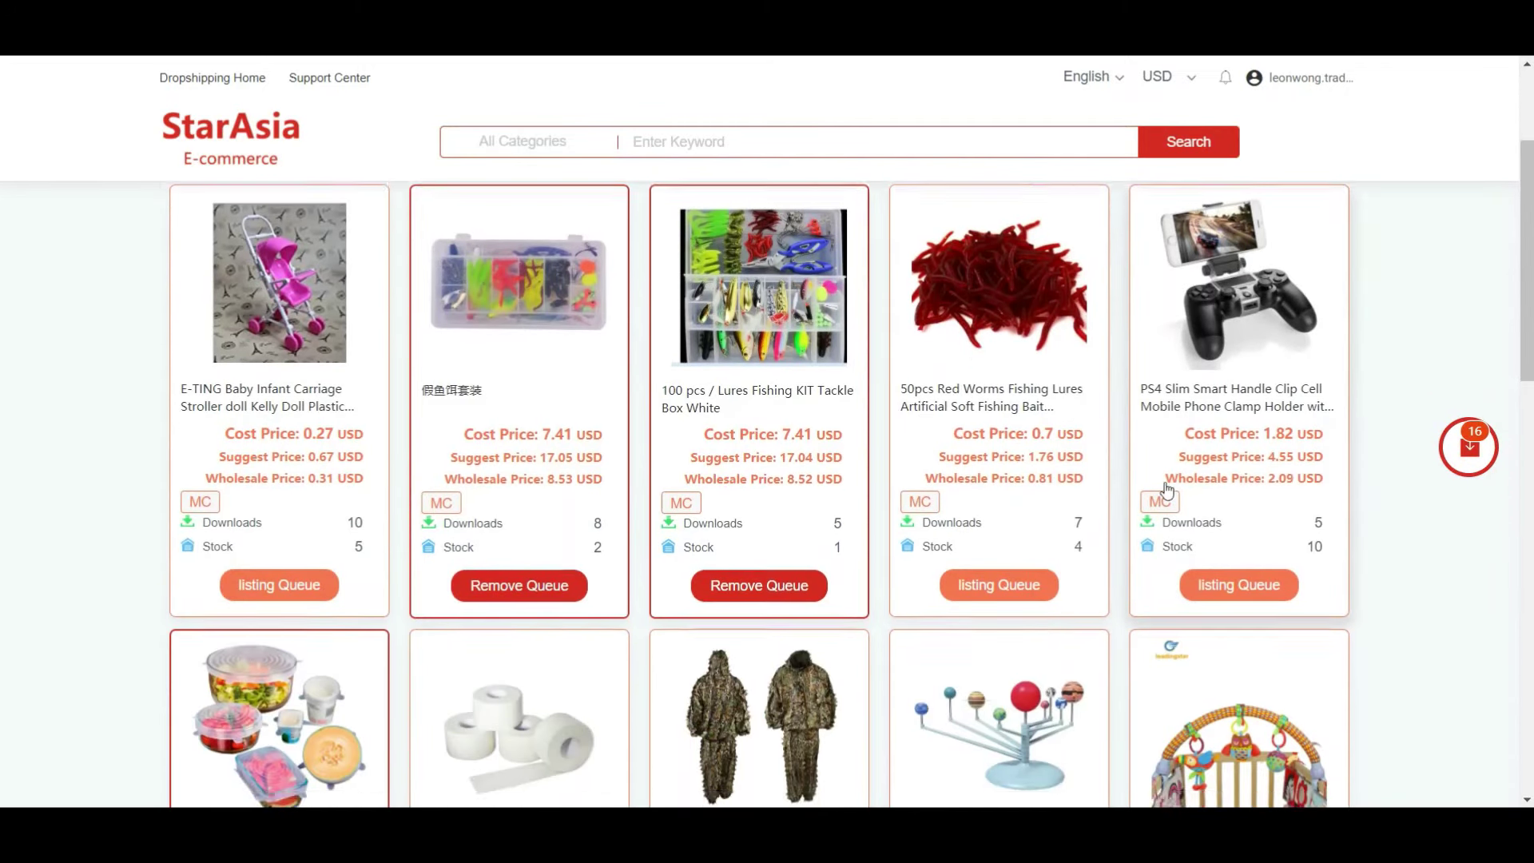
{"action": "scroll", "coordinate": [1195, 496], "scroll_direction": "up", "scroll_amount": 7}
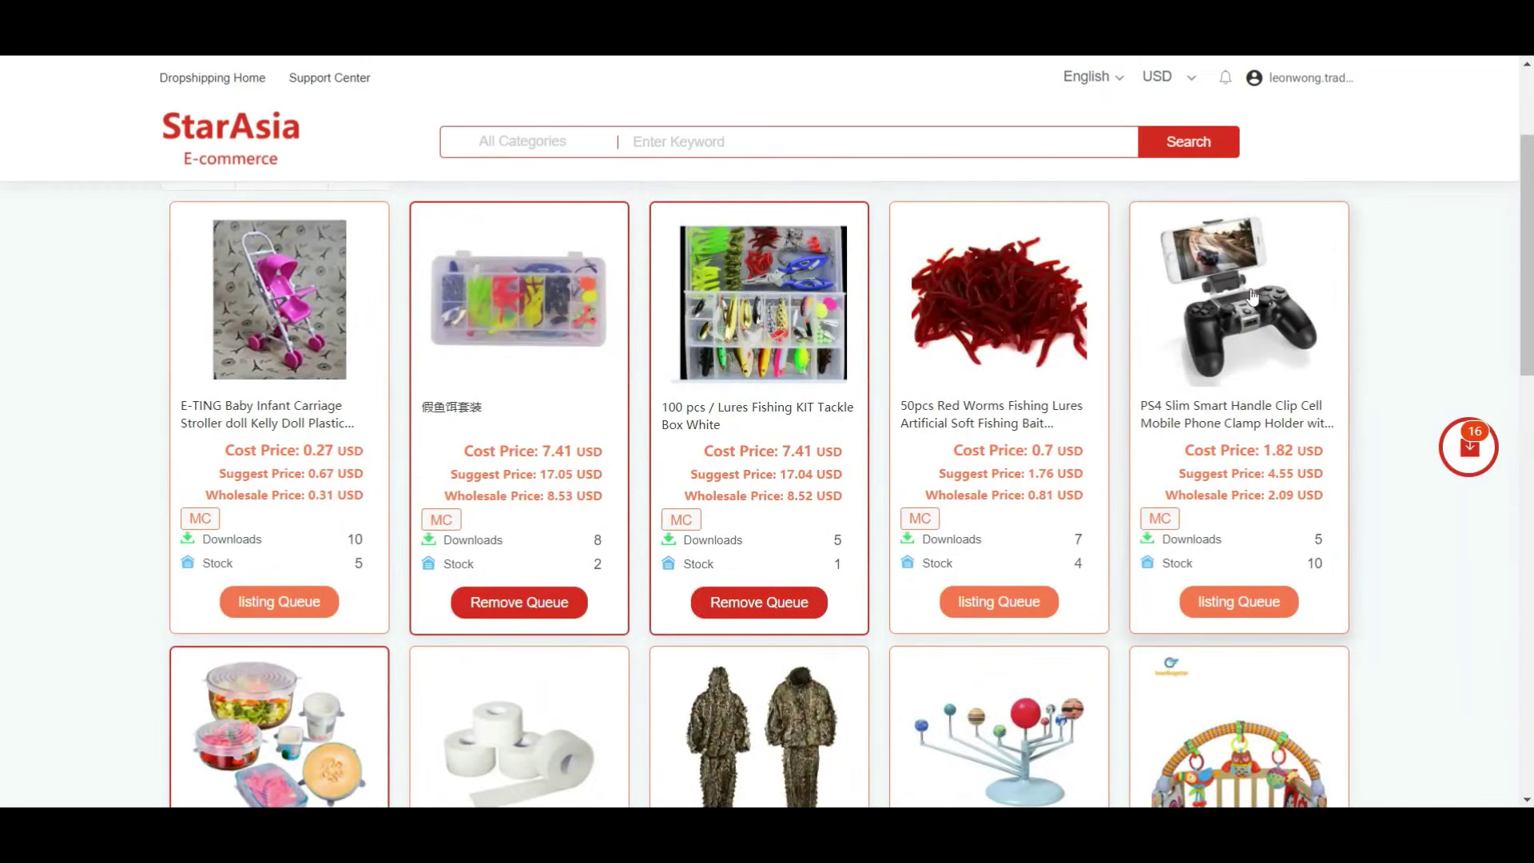
{"action": "left_click", "coordinate": [1278, 596]}
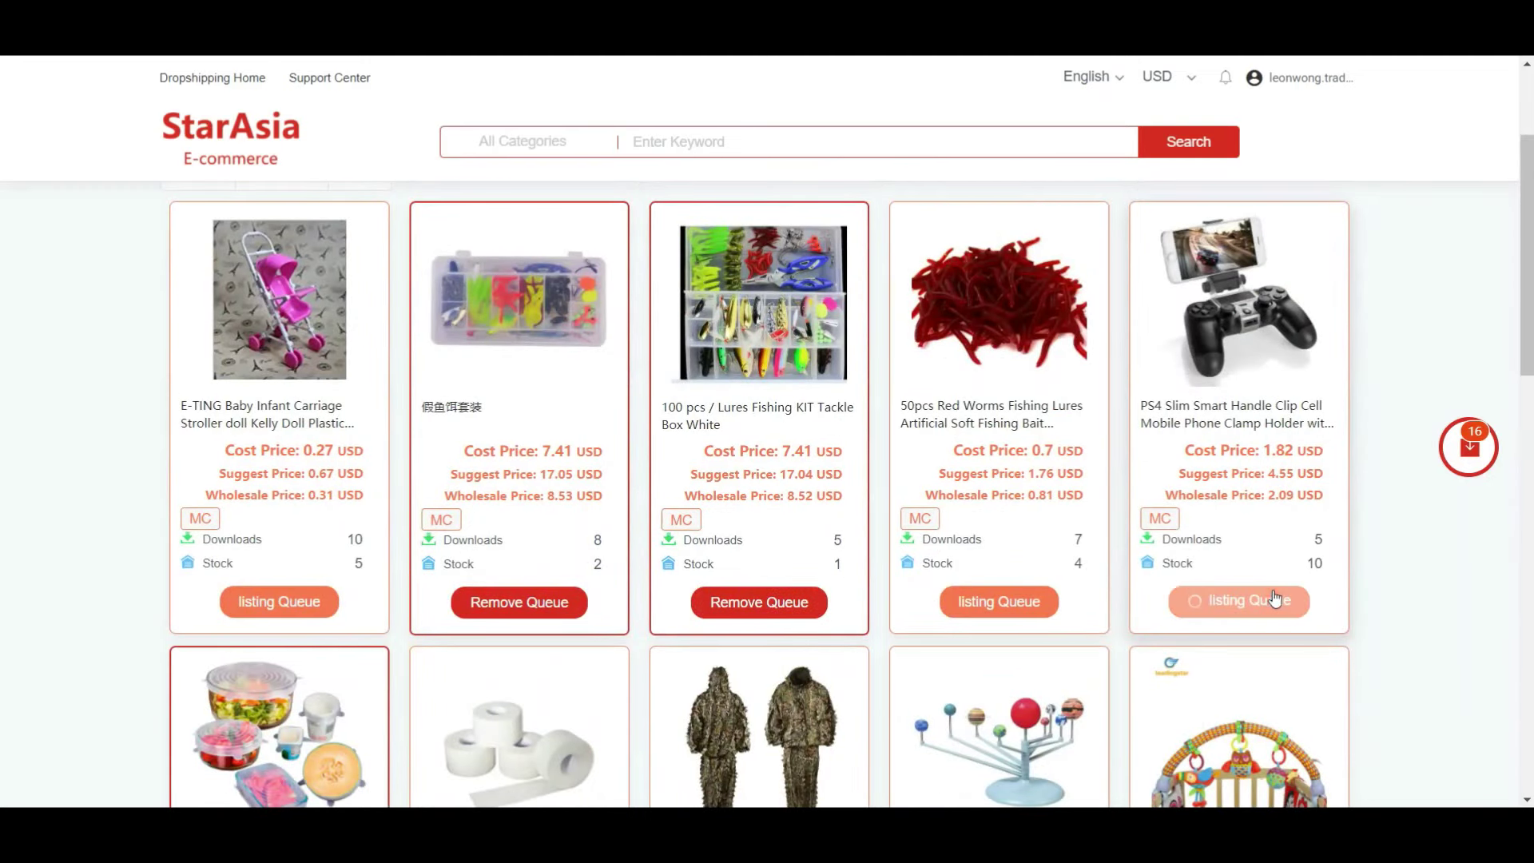
- Queue the archery gloves from page 46, the Ulanzi ball head and the drone speaker megaphone
{"action": "scroll", "coordinate": [843, 491], "scroll_direction": "down", "scroll_amount": 14}
{"action": "scroll", "coordinate": [843, 491], "scroll_direction": "down", "scroll_amount": 3}
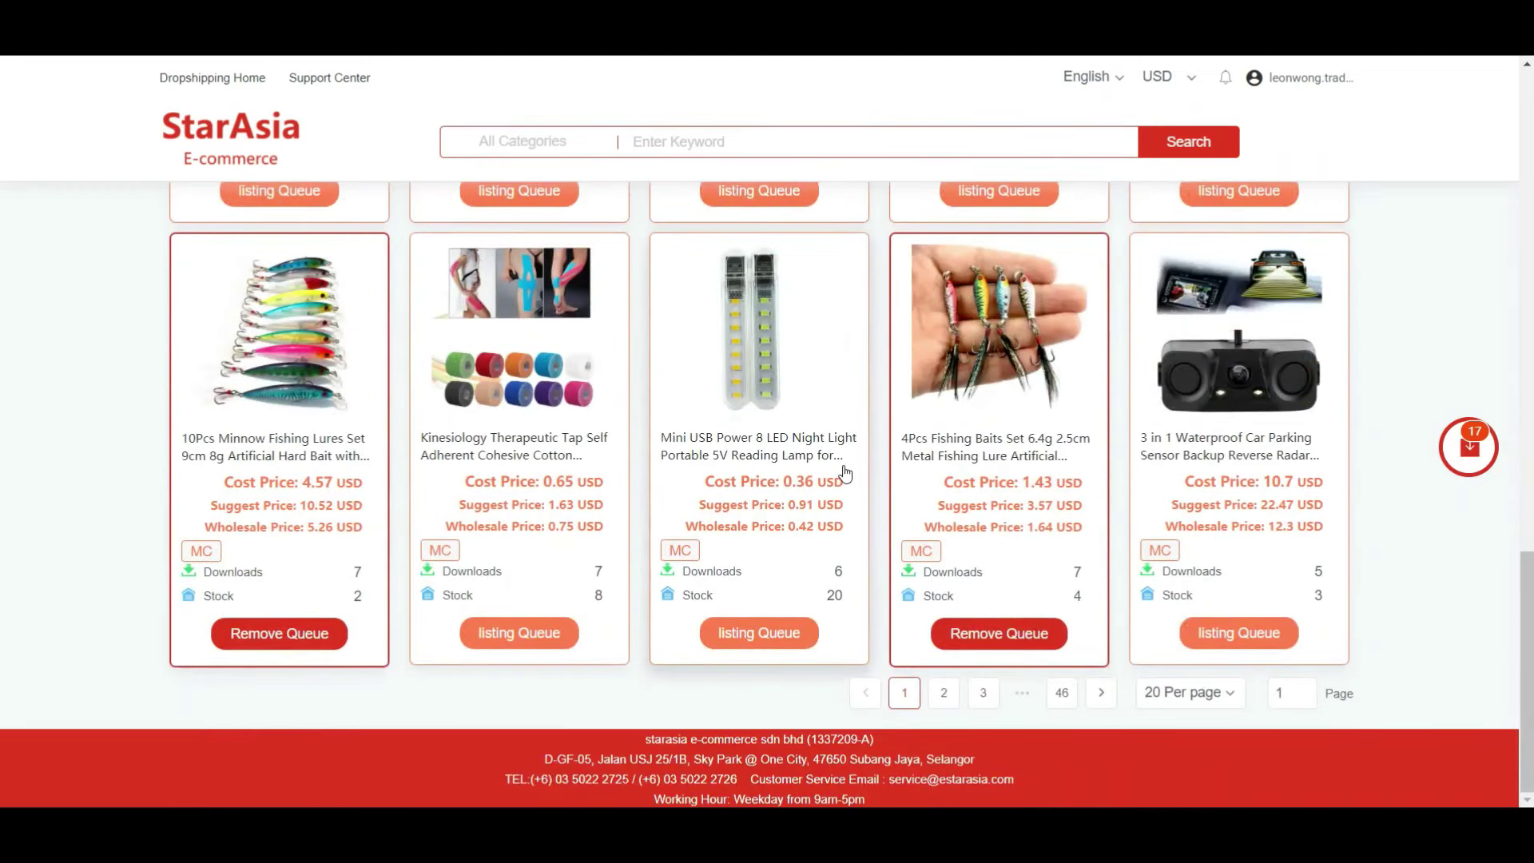
{"action": "left_click", "coordinate": [1055, 706]}
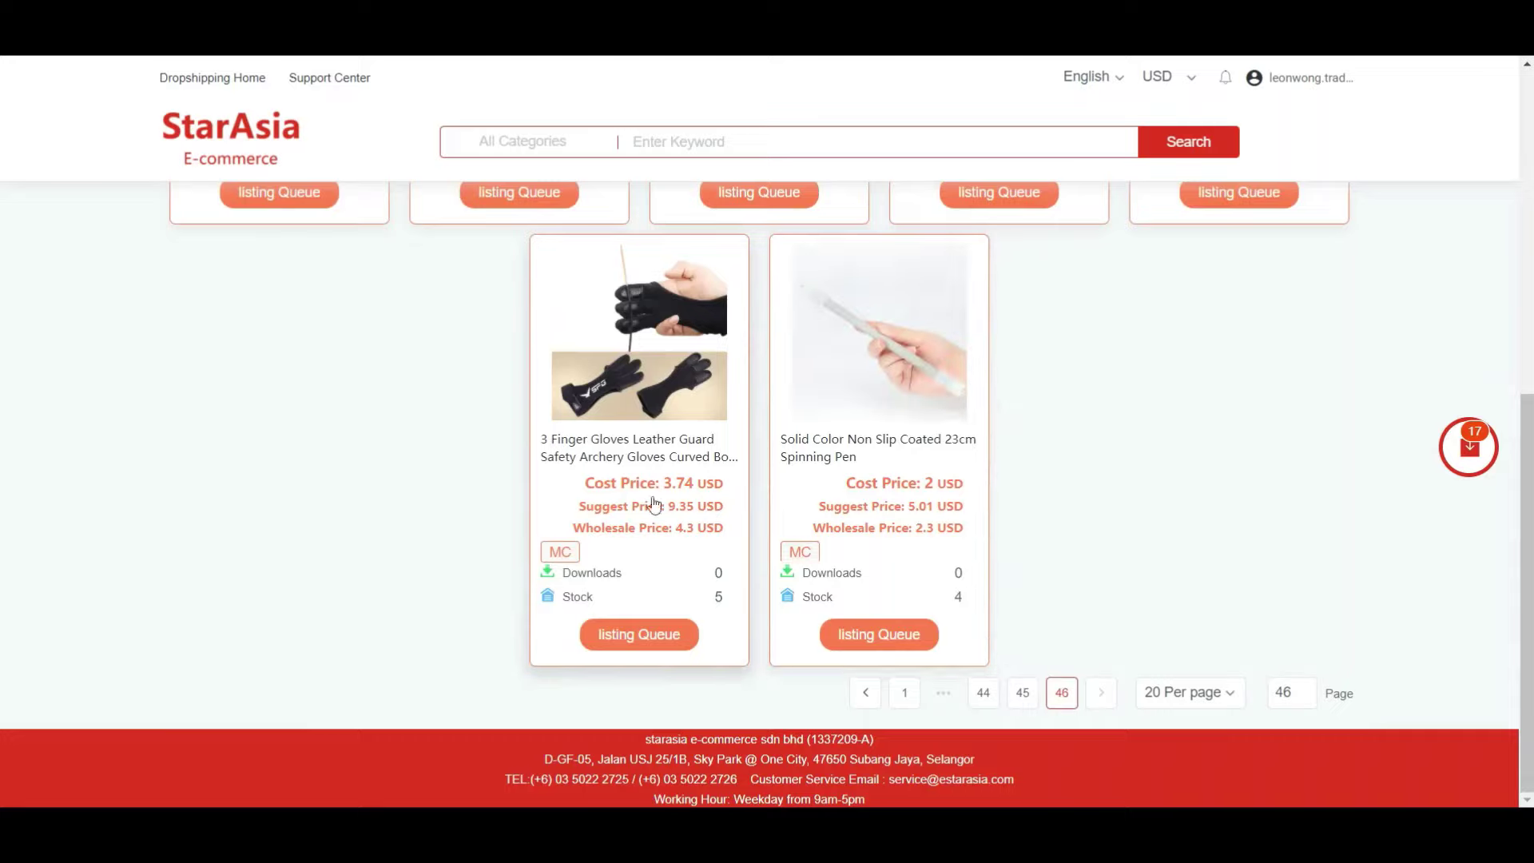
{"action": "left_click", "coordinate": [659, 634]}
{"action": "scroll", "coordinate": [1169, 514], "scroll_direction": "up", "scroll_amount": 6}
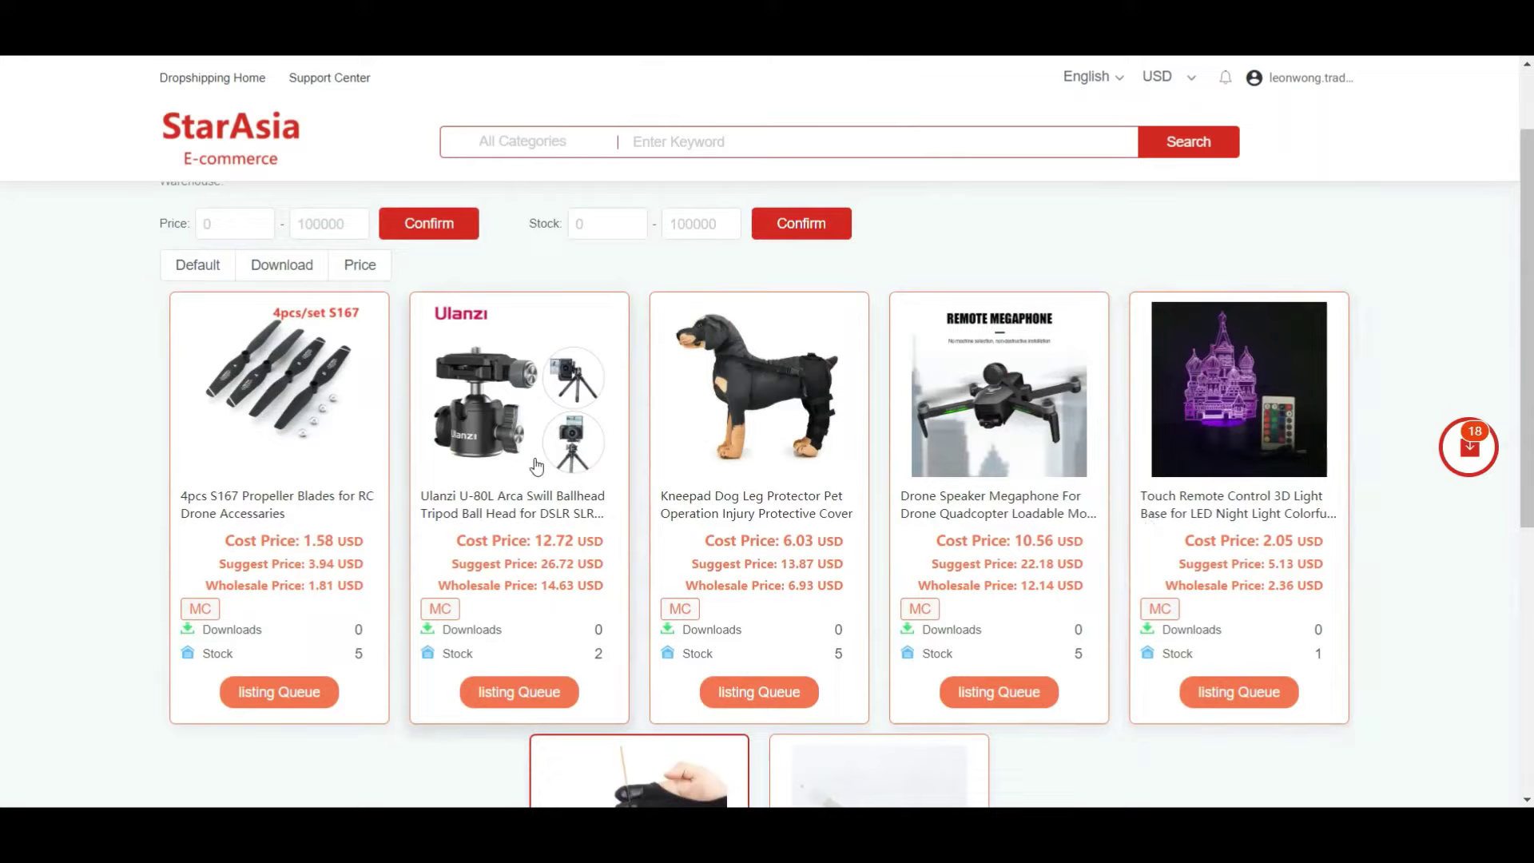
{"action": "left_click", "coordinate": [557, 693]}
{"action": "left_click", "coordinate": [1032, 693]}
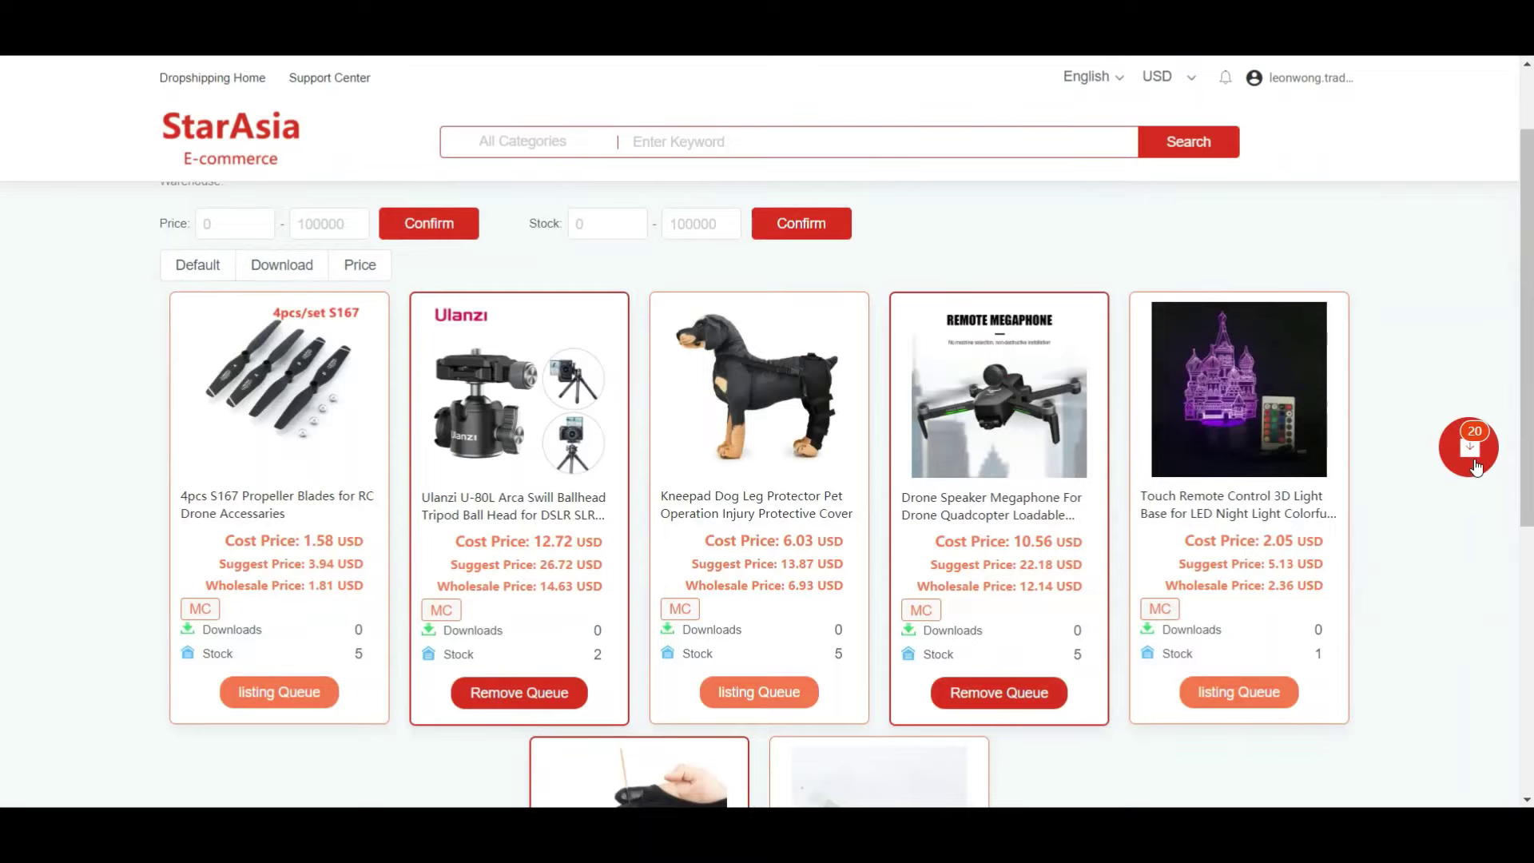
- Review the products waiting in the listing queue, then return to the catalogue
{"action": "left_click", "coordinate": [1471, 449]}
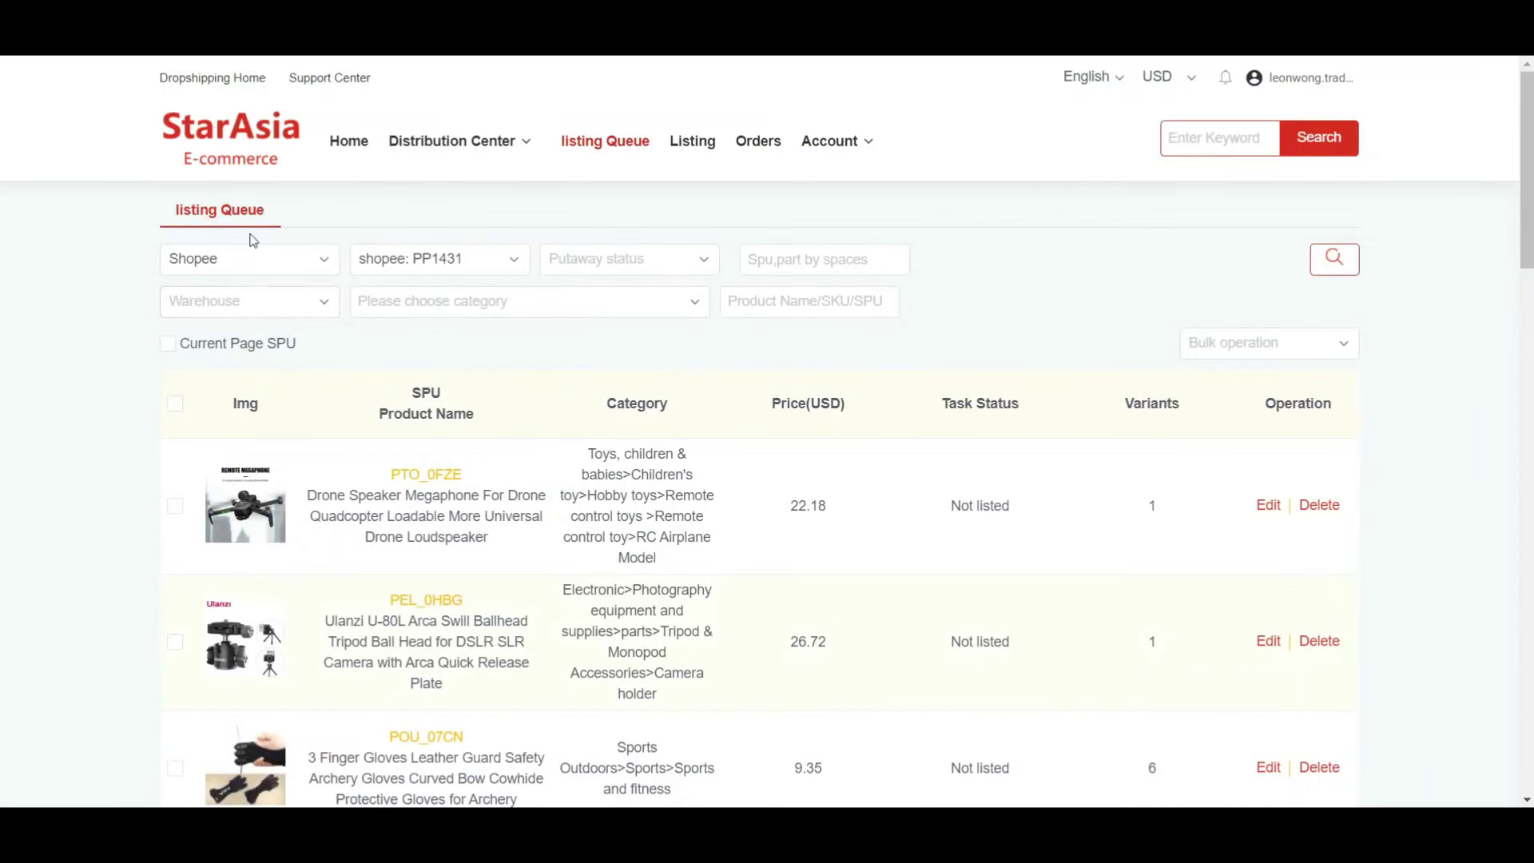
{"action": "left_click", "coordinate": [234, 80]}
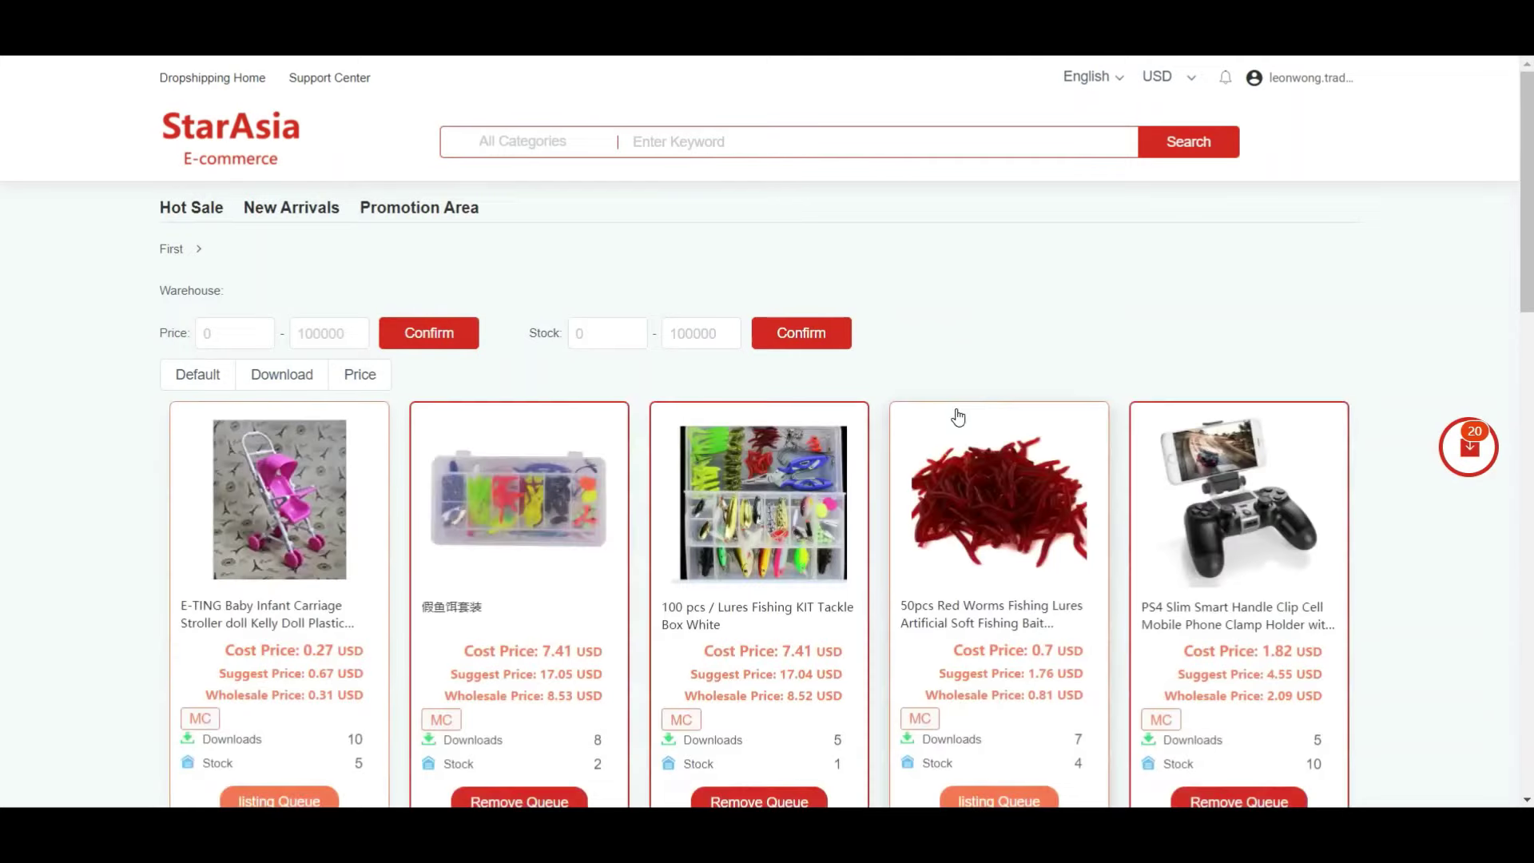
{"action": "scroll", "coordinate": [959, 419], "scroll_direction": "down", "scroll_amount": 4}
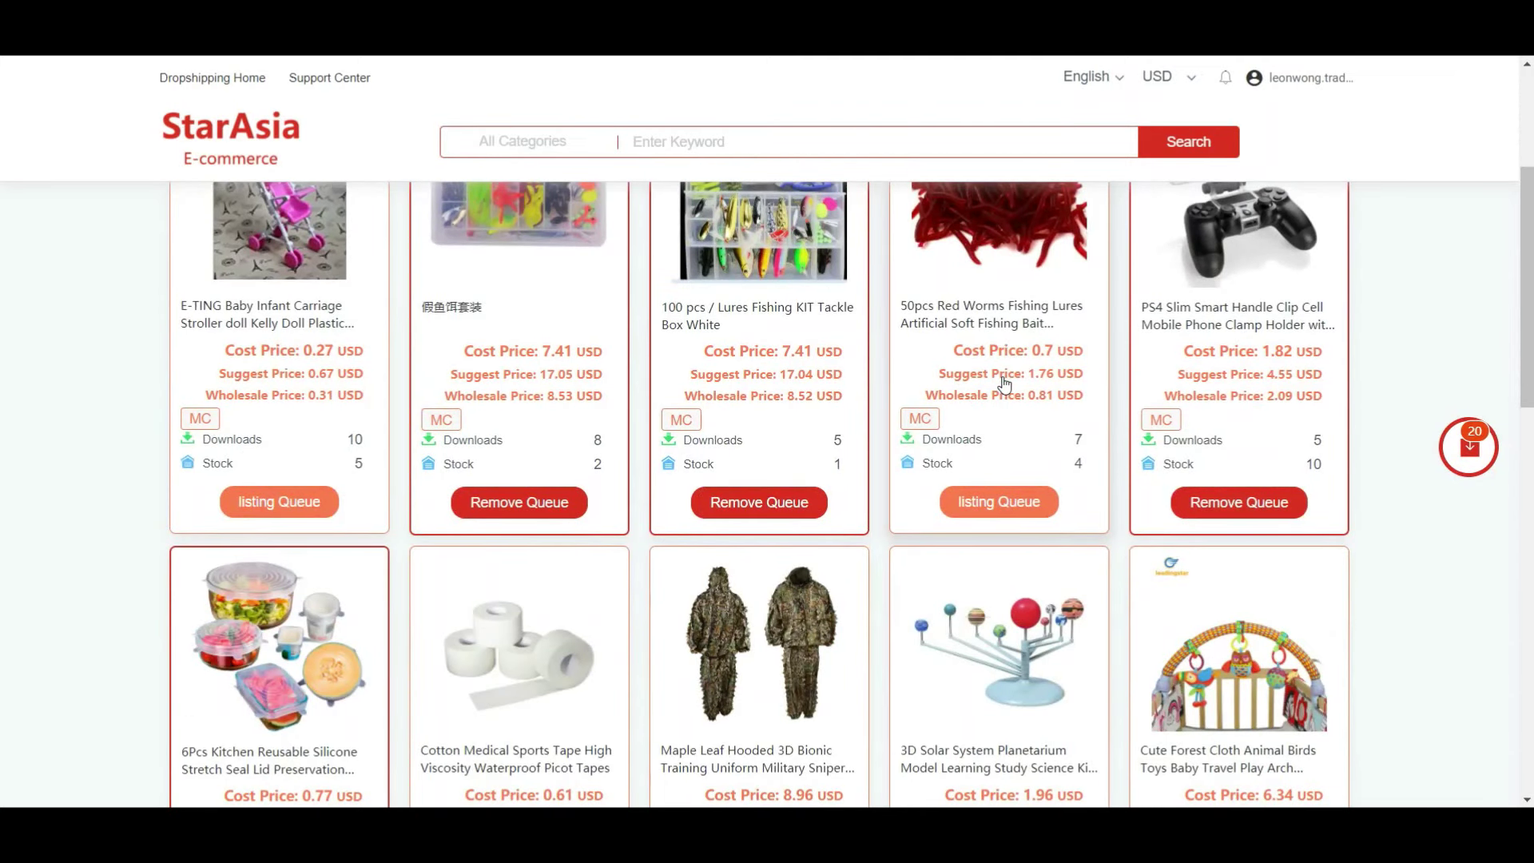
- Switch the display currency from USD to MYR so product prices show in ringgit
{"action": "left_click", "coordinate": [1184, 90]}
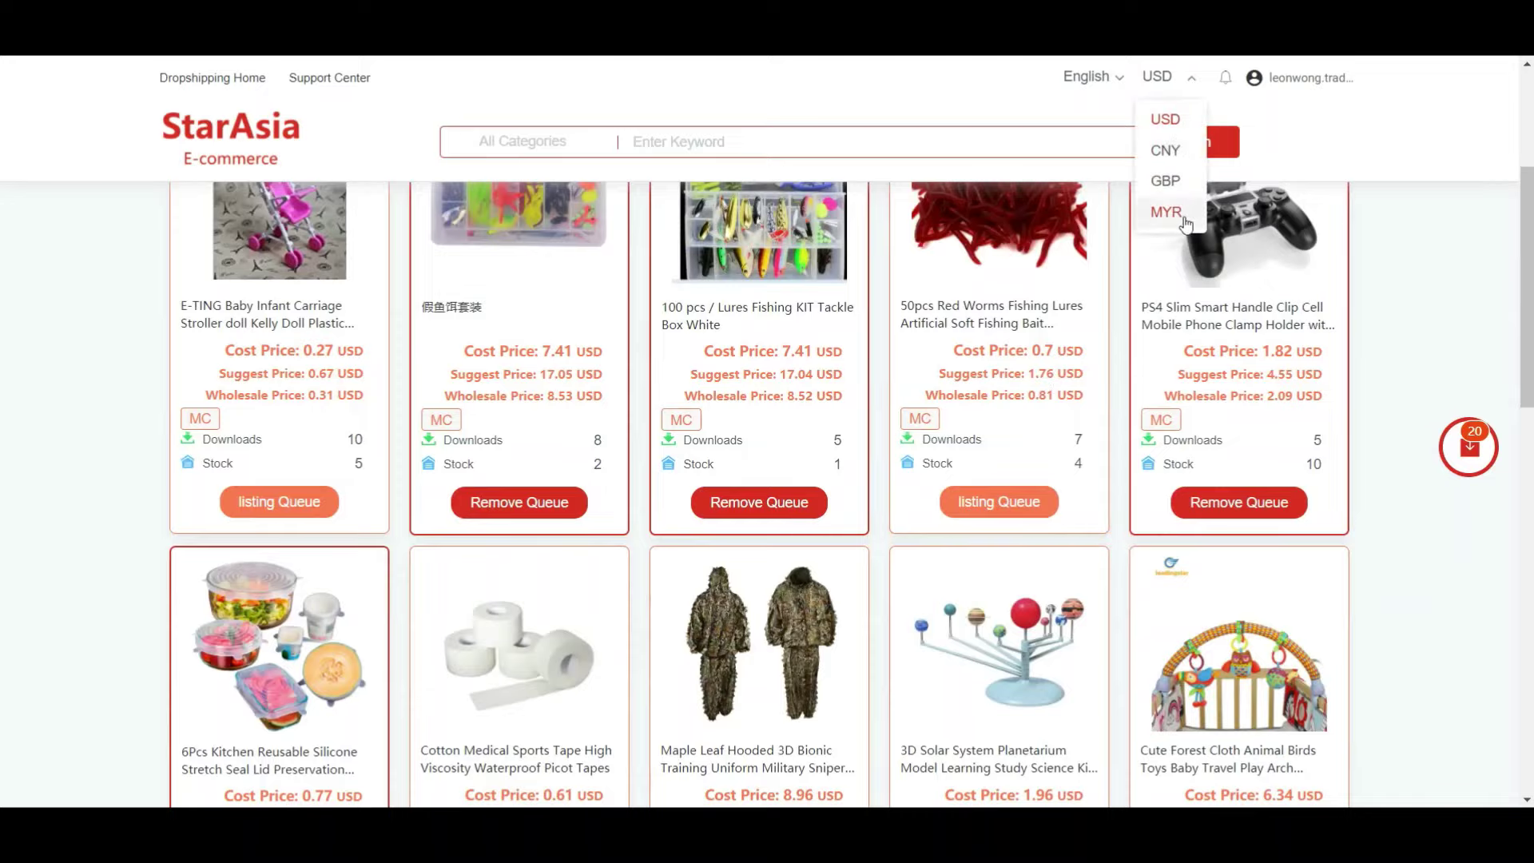
{"action": "left_click", "coordinate": [1166, 212]}
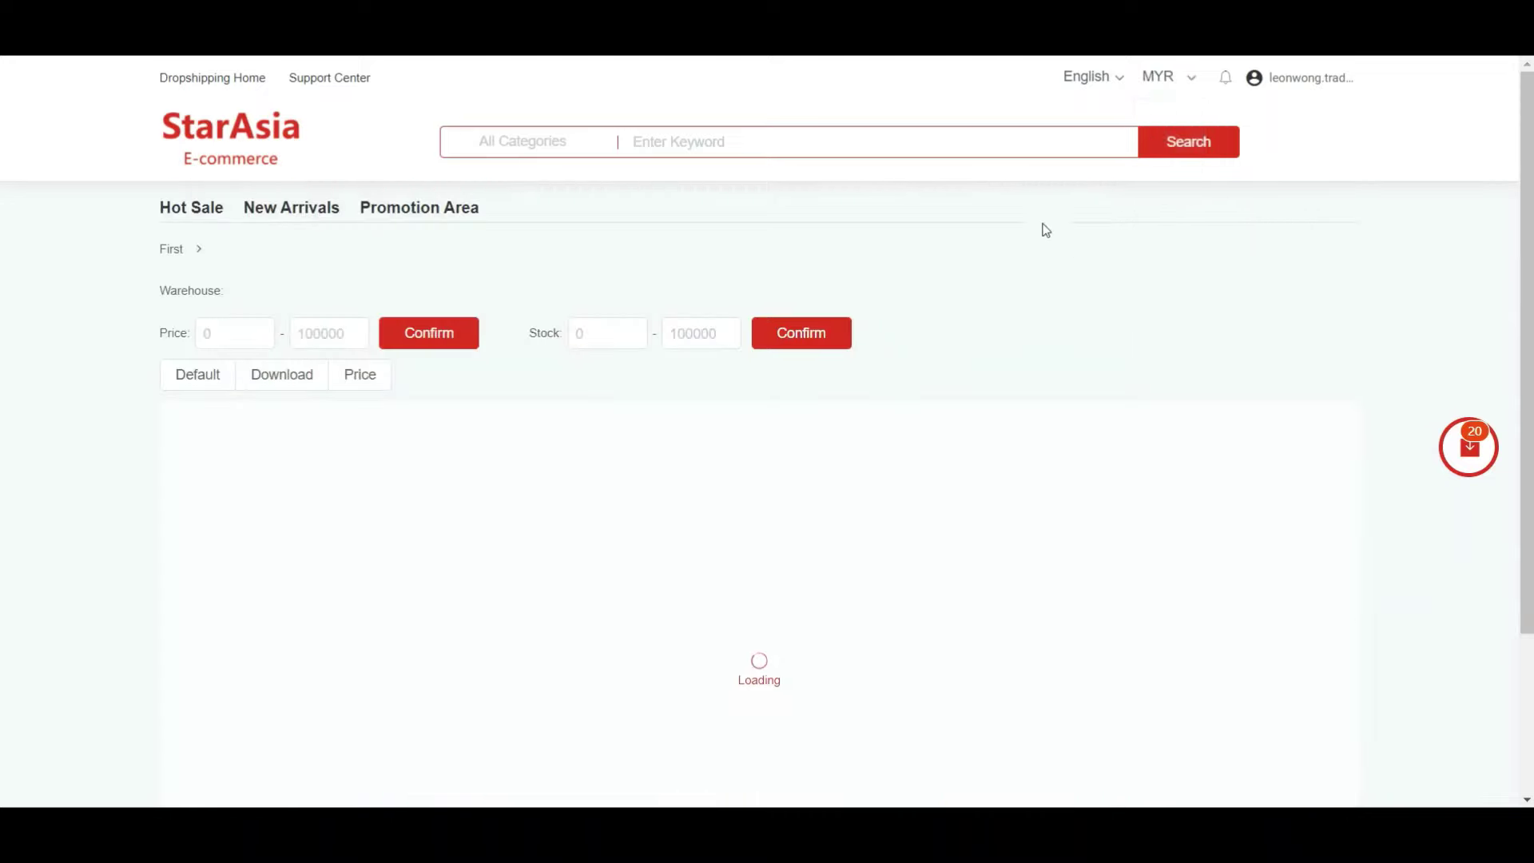
{"action": "scroll", "coordinate": [1083, 264], "scroll_direction": "down", "scroll_amount": 4}
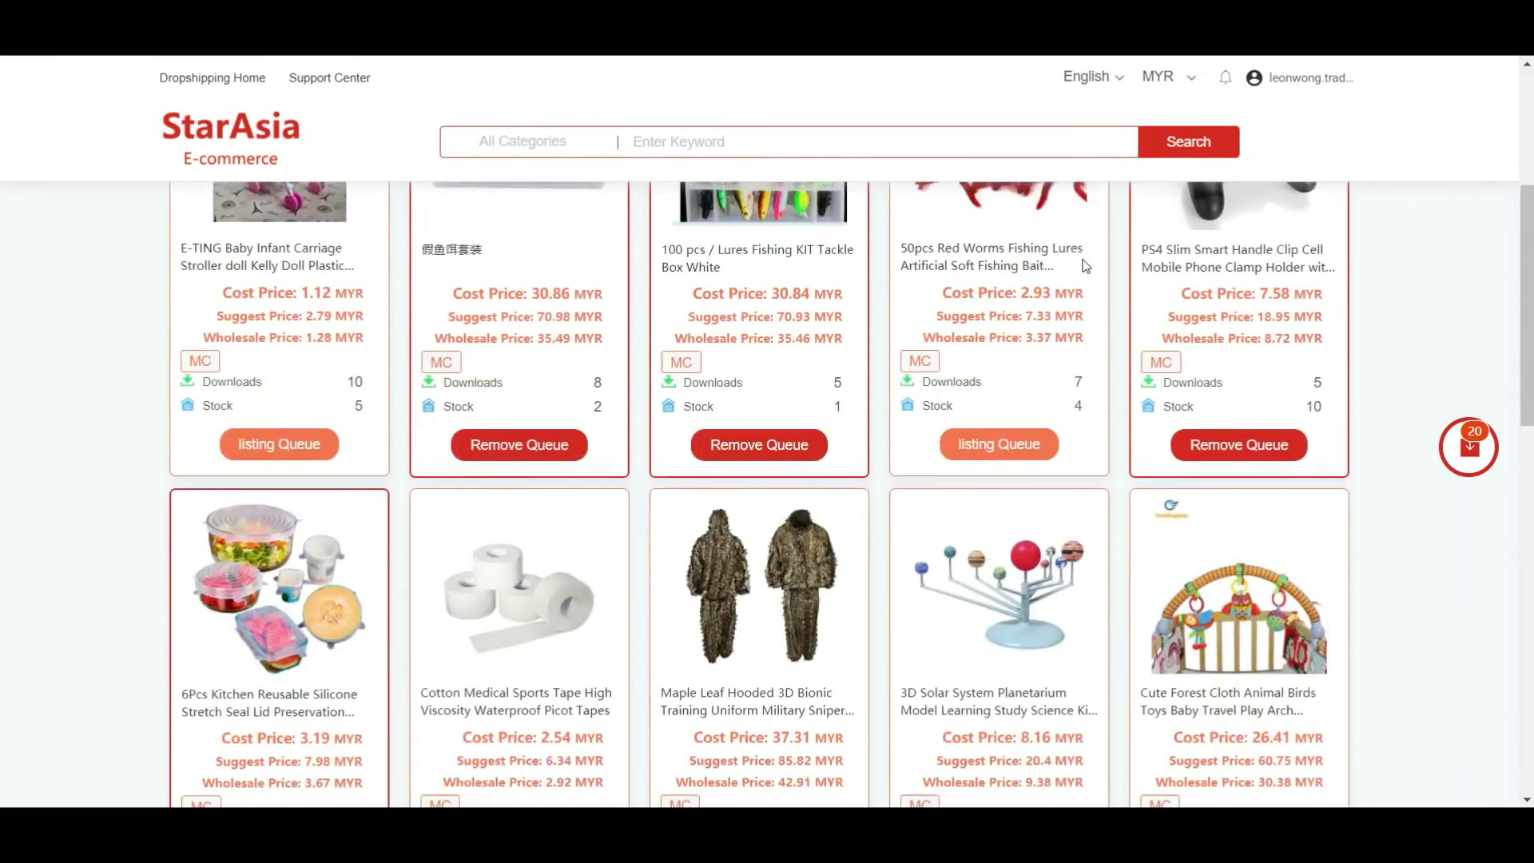
{"action": "scroll", "coordinate": [1085, 266], "scroll_direction": "down", "scroll_amount": 1}
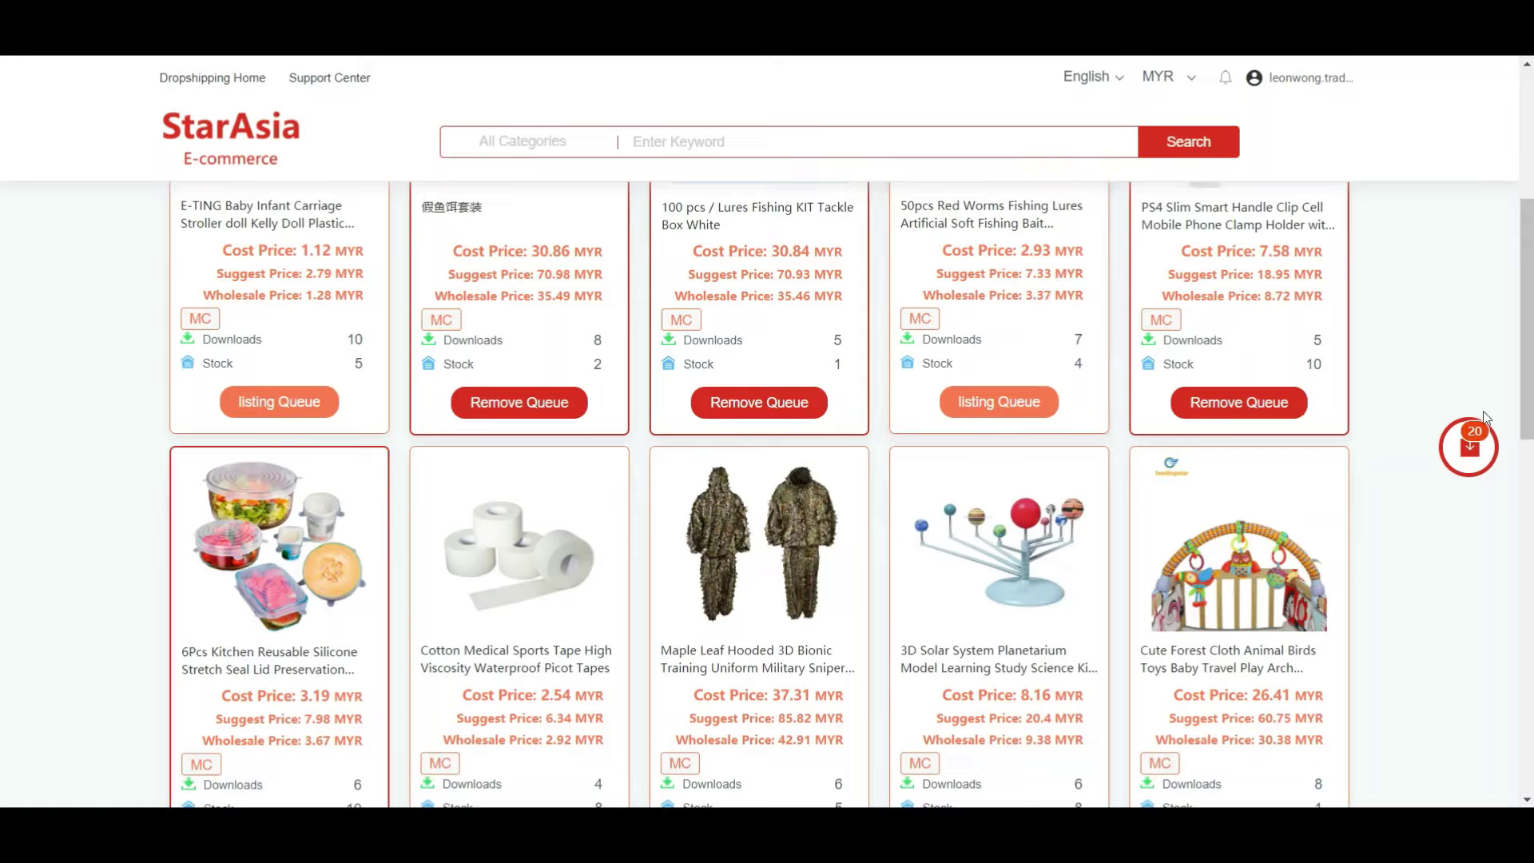
- In the listing queue, tick the drone megaphone, Ulanzi ball head and archery gloves
{"action": "left_click", "coordinate": [1460, 474]}
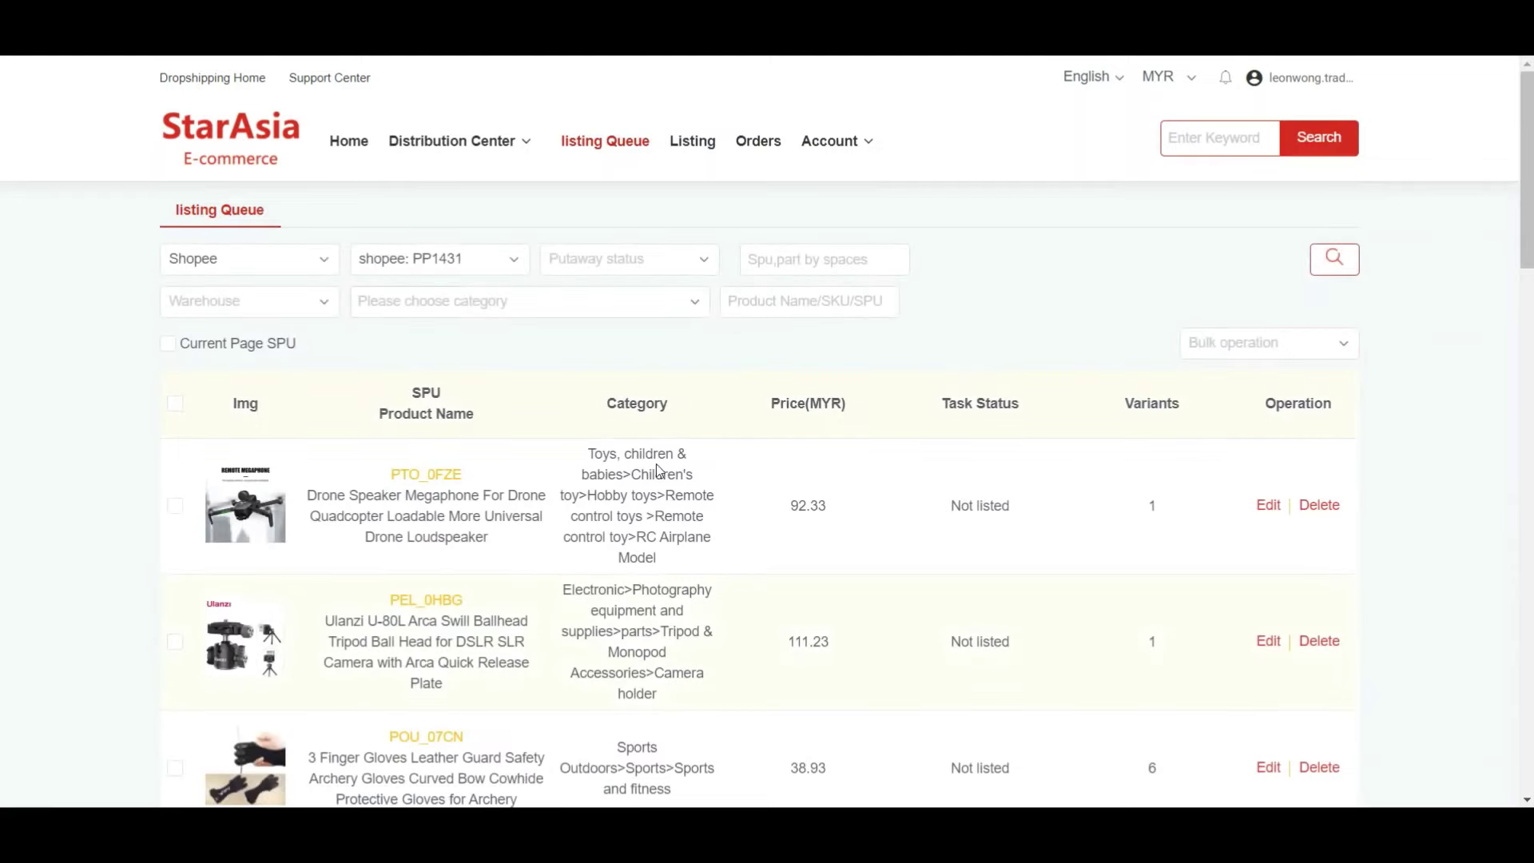
{"action": "scroll", "coordinate": [262, 365], "scroll_direction": "down", "scroll_amount": 3}
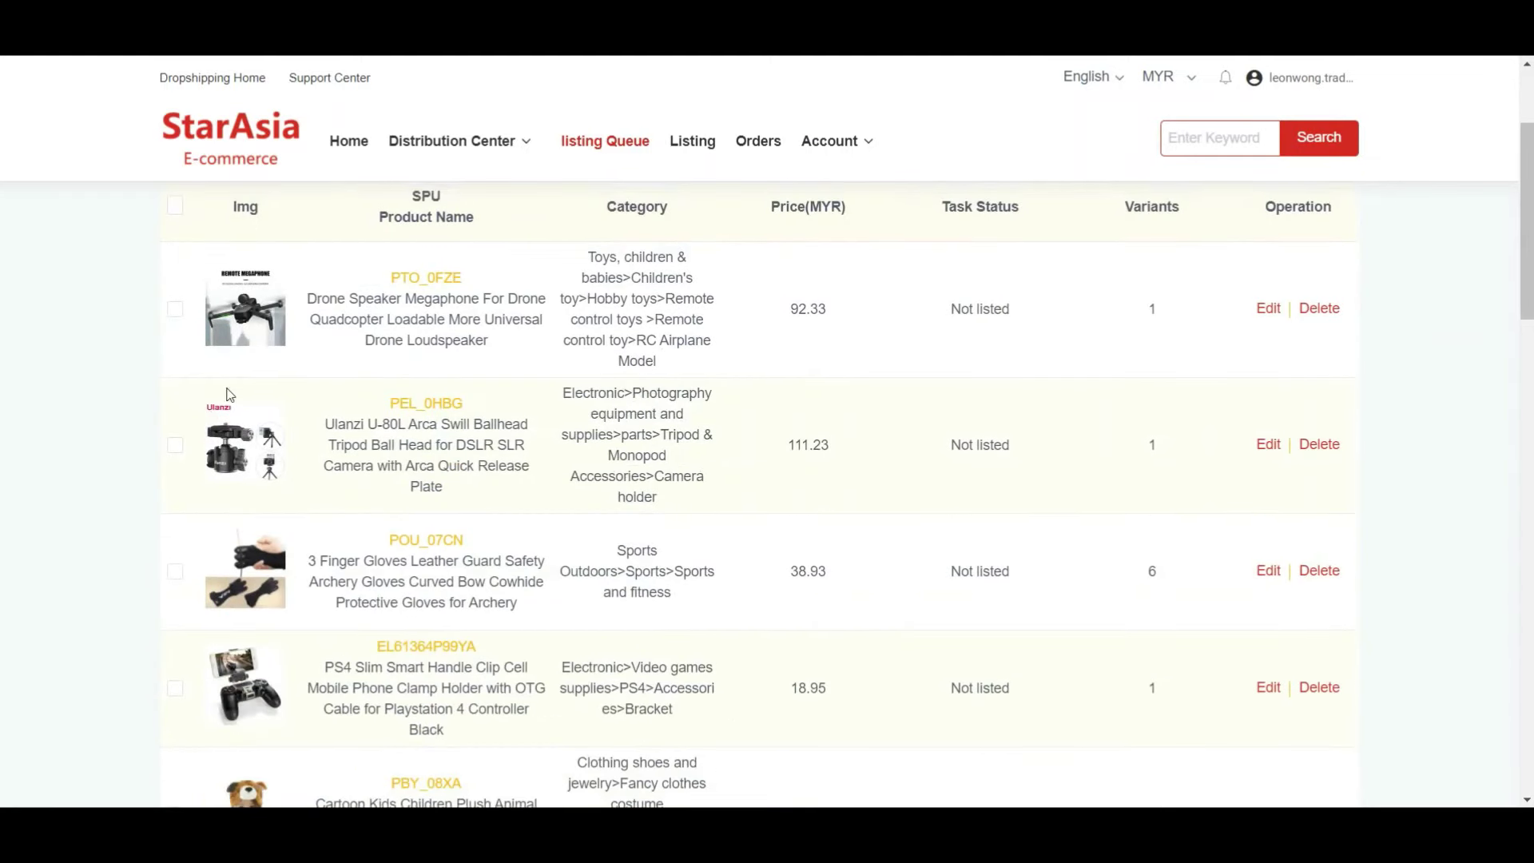
{"action": "left_click", "coordinate": [175, 305]}
{"action": "left_click", "coordinate": [176, 442]}
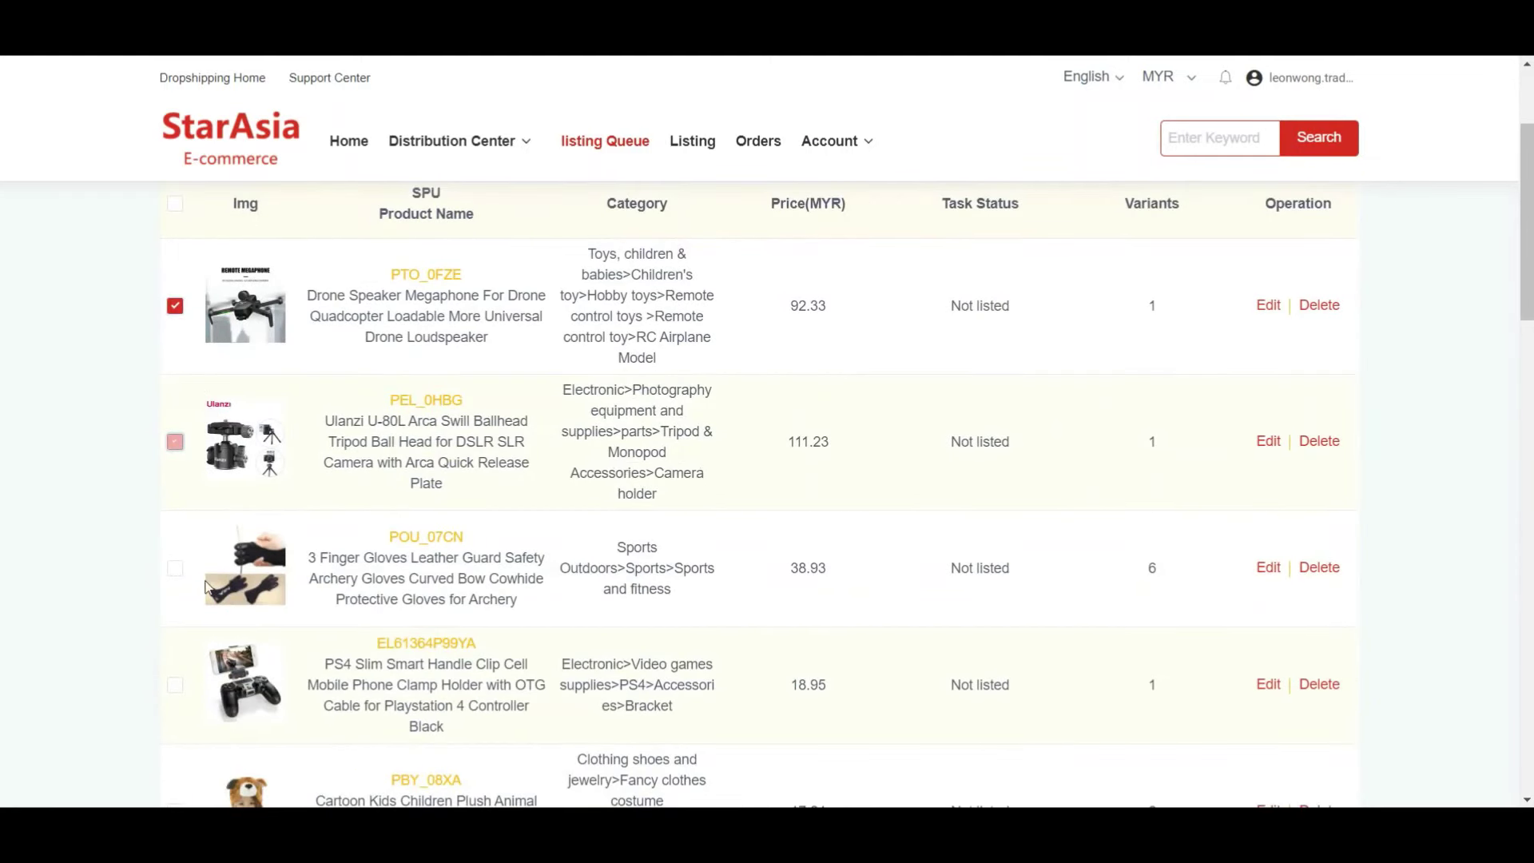
{"action": "left_click", "coordinate": [175, 568]}
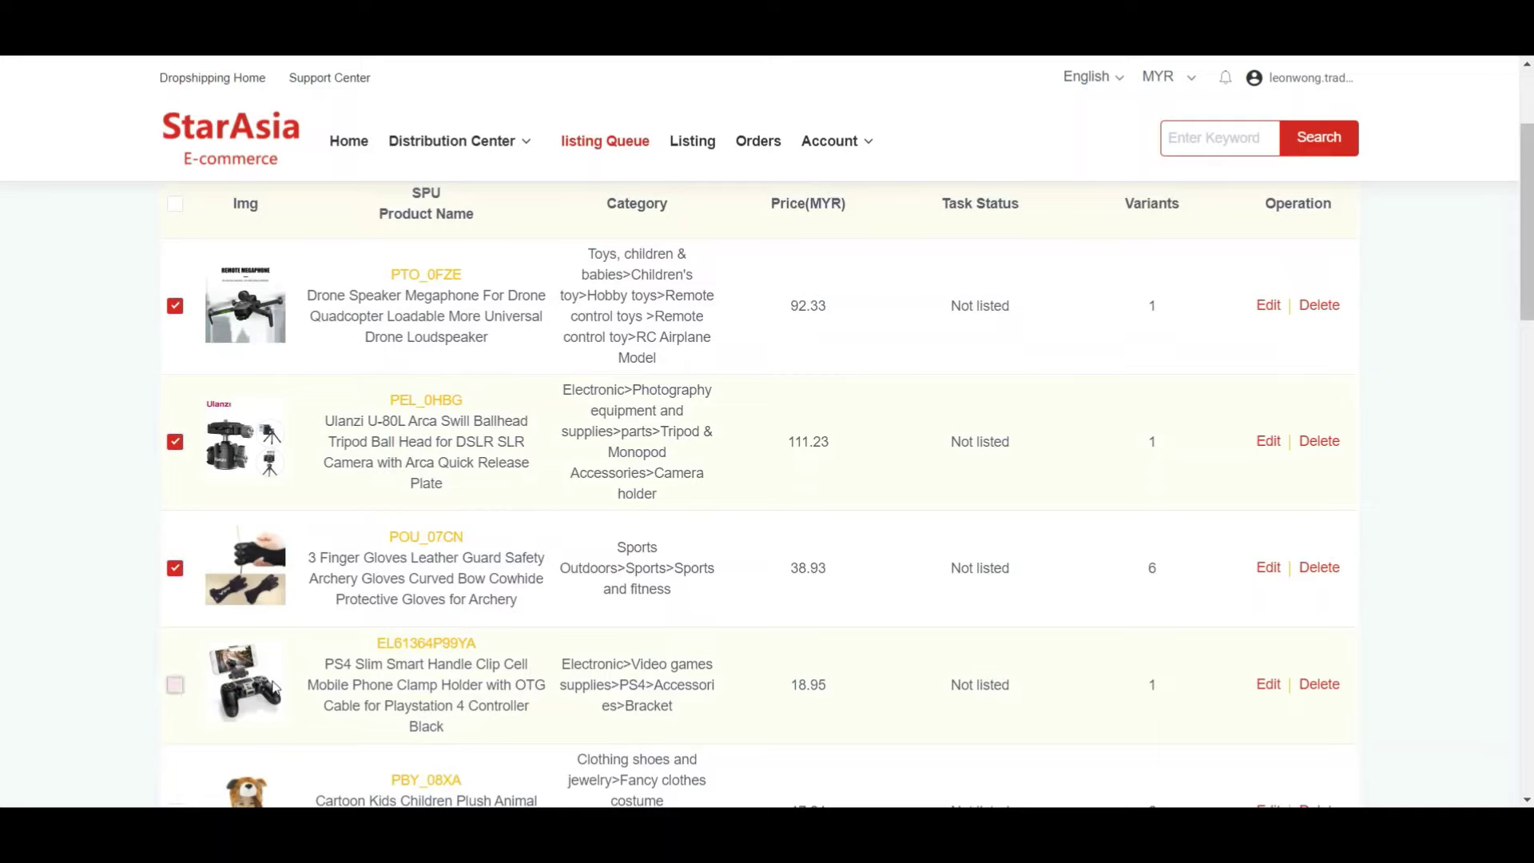
{"action": "scroll", "coordinate": [438, 527], "scroll_direction": "up", "scroll_amount": 3}
- Keep the queue filters on platform Shopee and store PP1431
{"action": "left_click", "coordinate": [257, 269]}
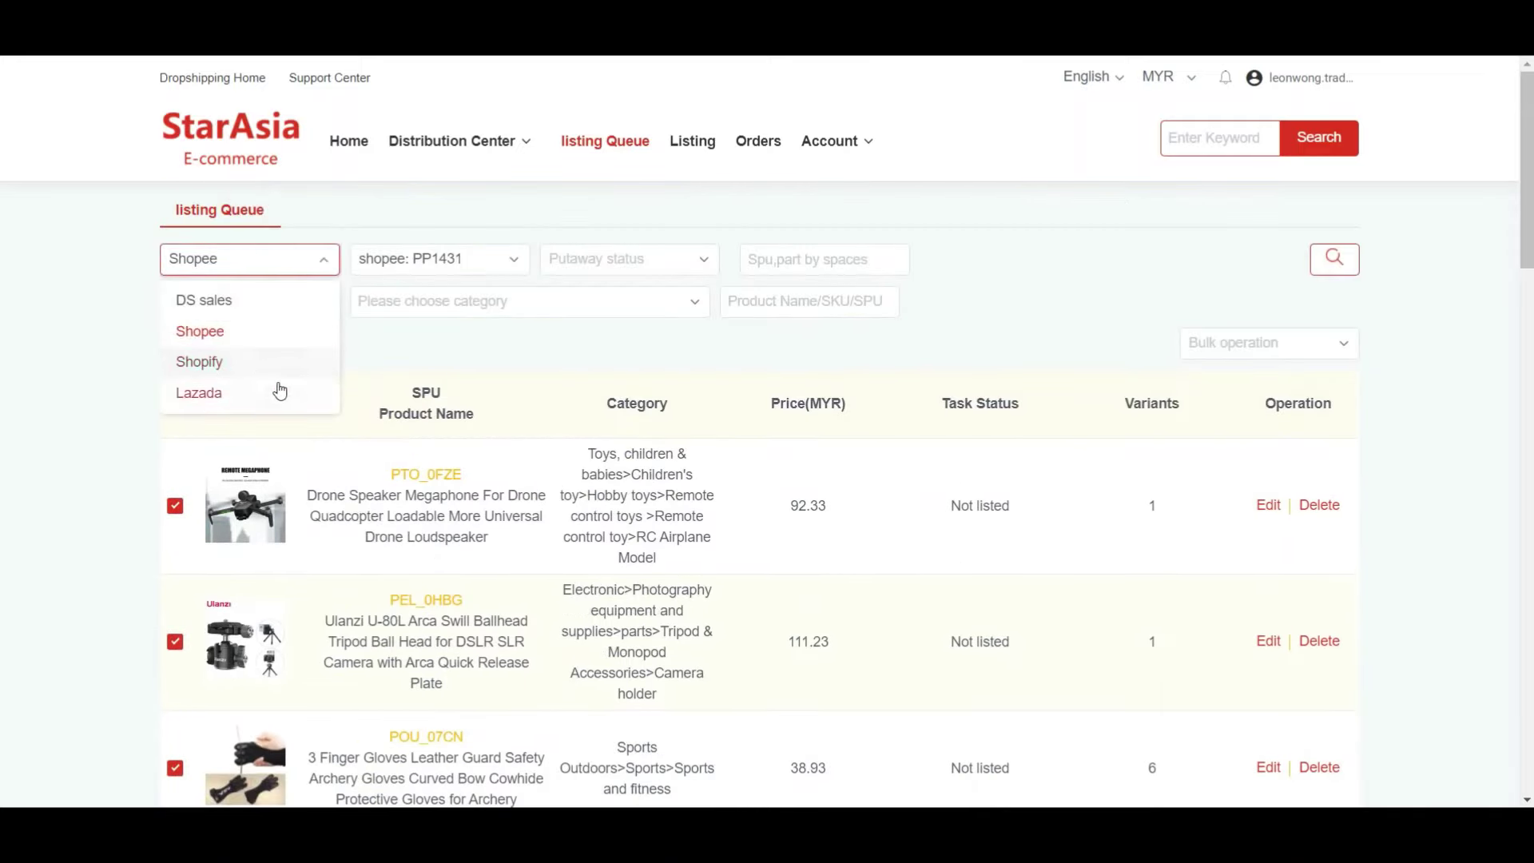
{"action": "left_click", "coordinate": [467, 274]}
{"action": "left_click", "coordinate": [467, 272]}
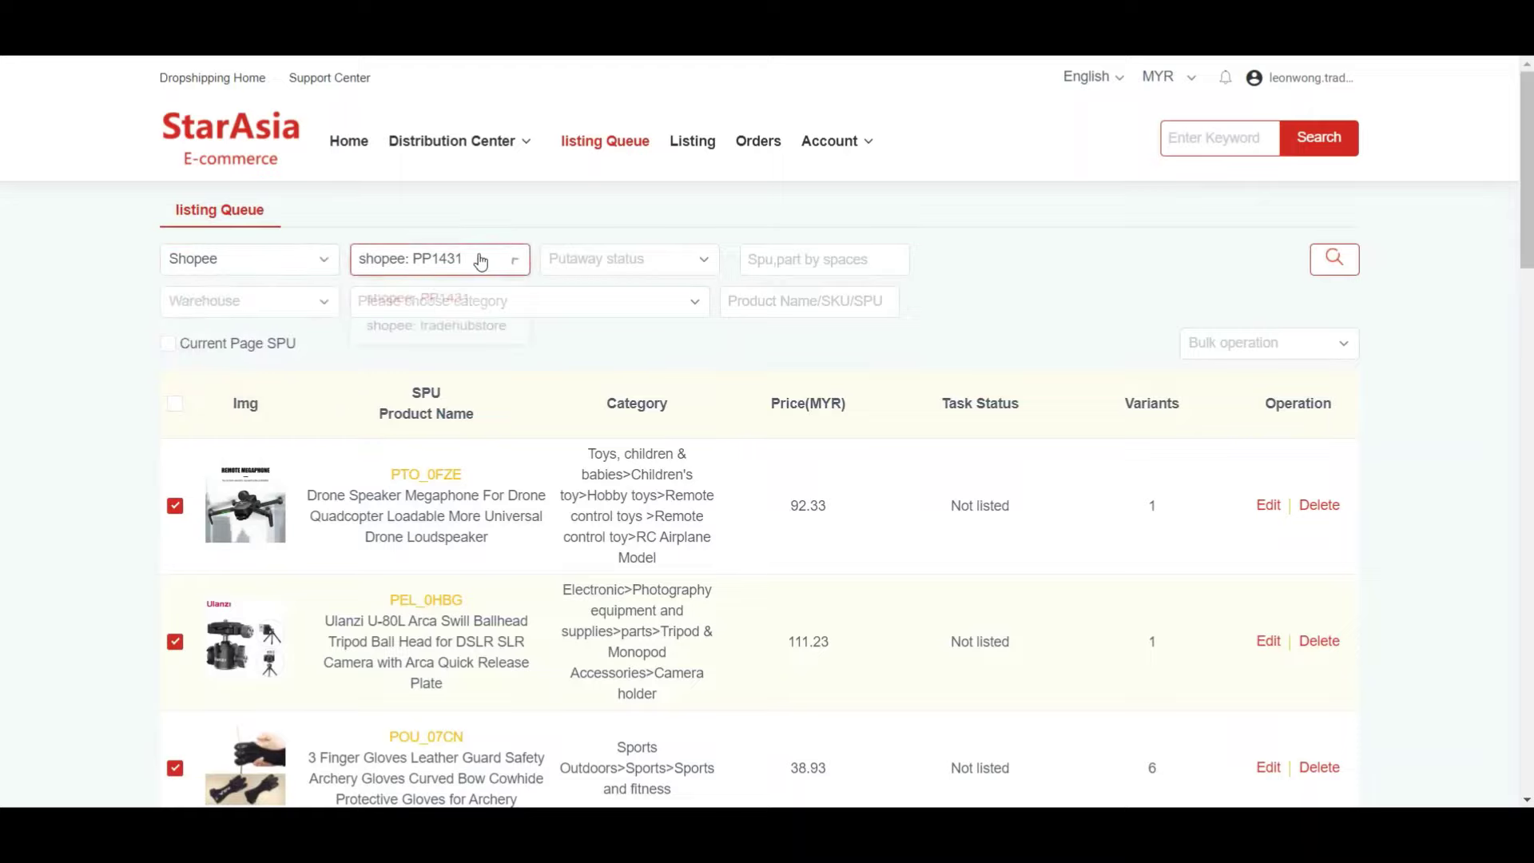
{"action": "left_click", "coordinate": [478, 311]}
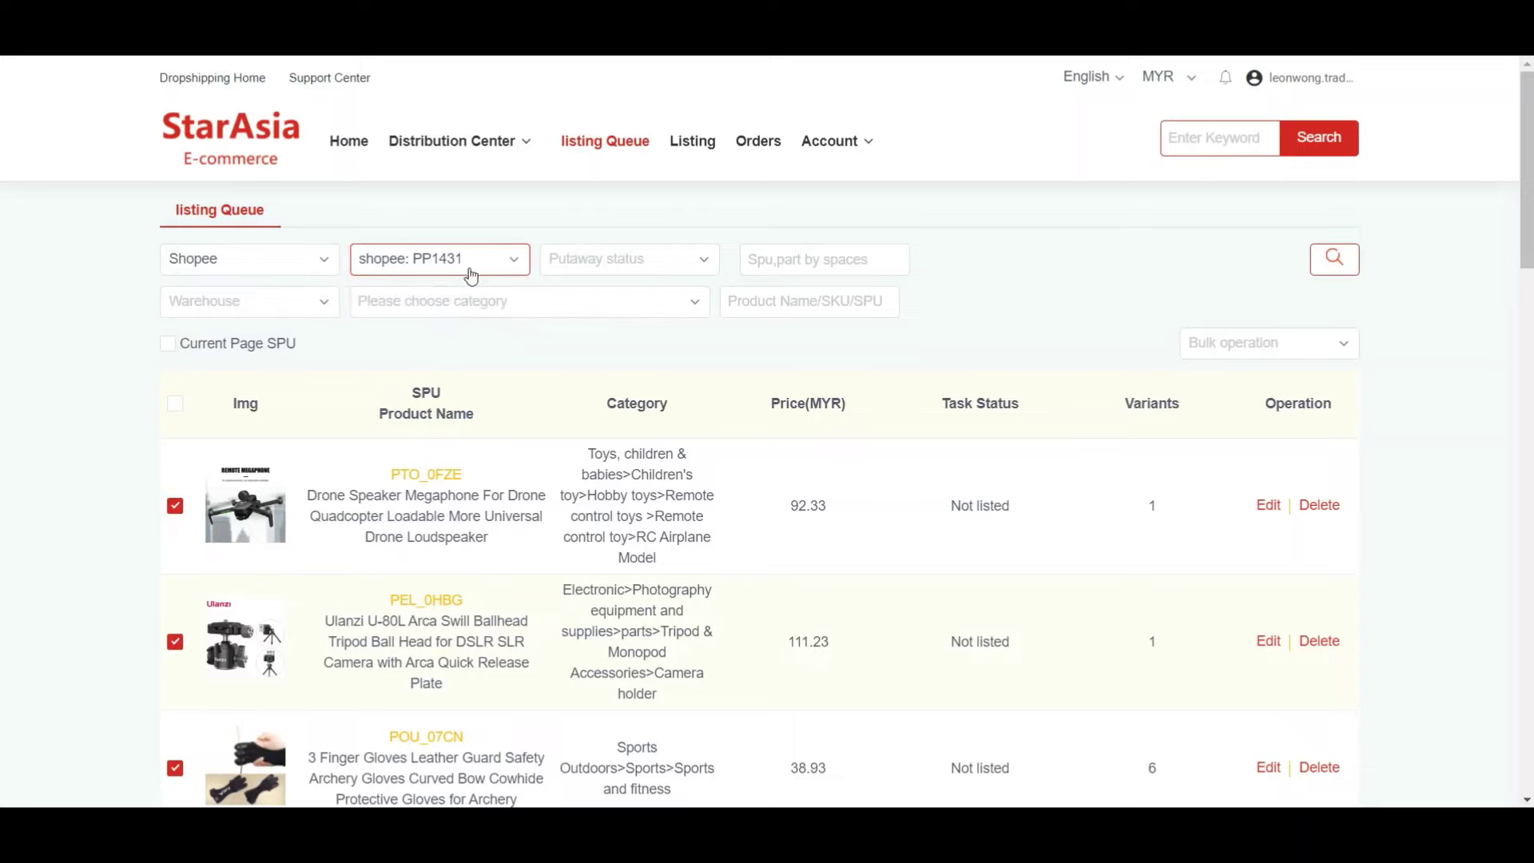
{"action": "scroll", "coordinate": [879, 360], "scroll_direction": "down", "scroll_amount": 3}
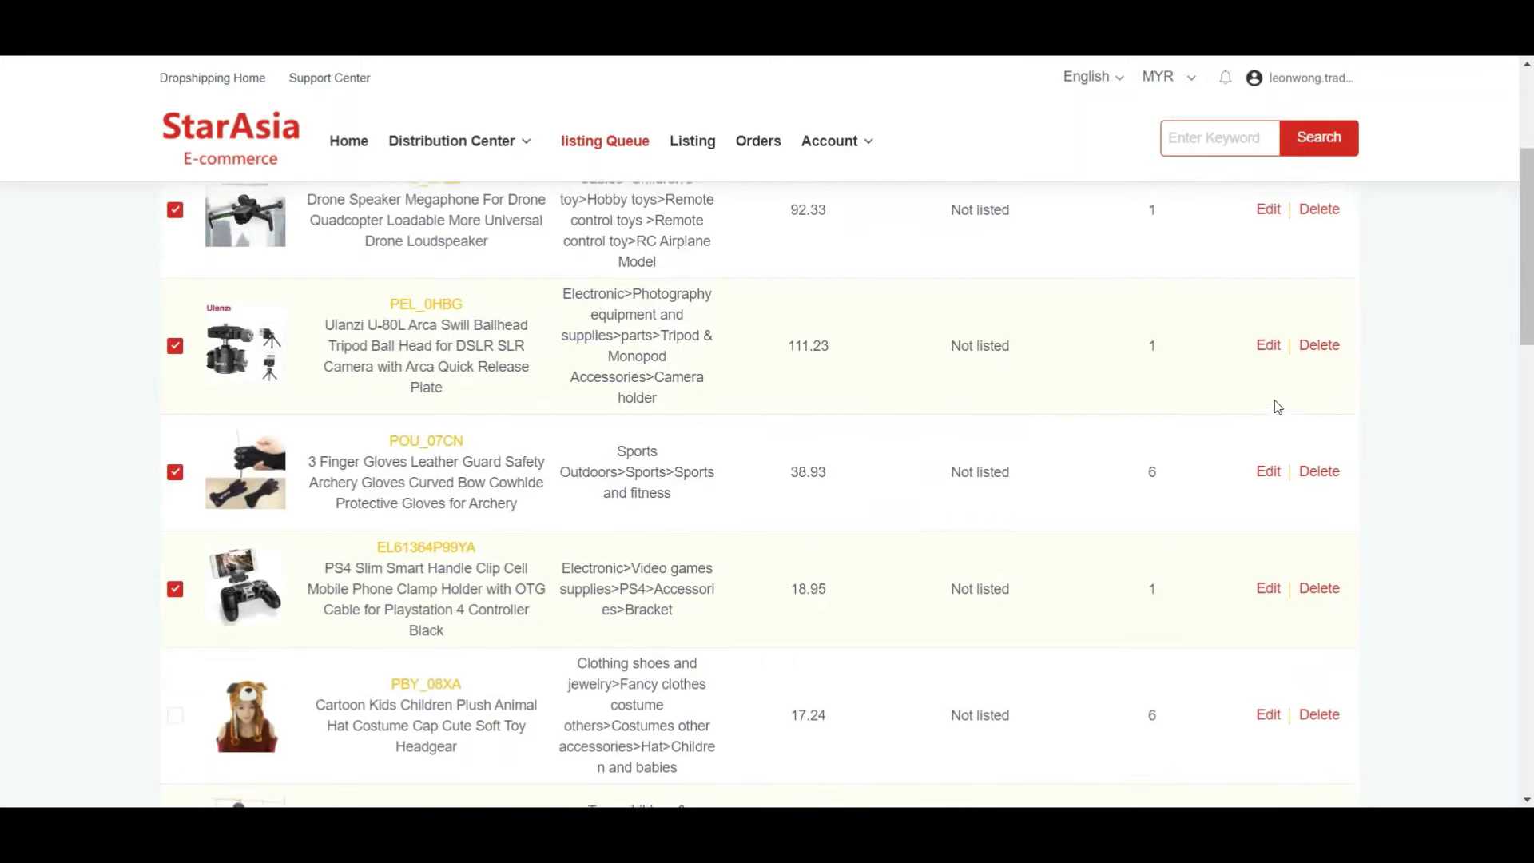
{"action": "scroll", "coordinate": [1274, 399], "scroll_direction": "up", "scroll_amount": 2}
- Scroll through the drone megaphone's edit page, then go back to the listing queue
{"action": "left_click", "coordinate": [1268, 404]}
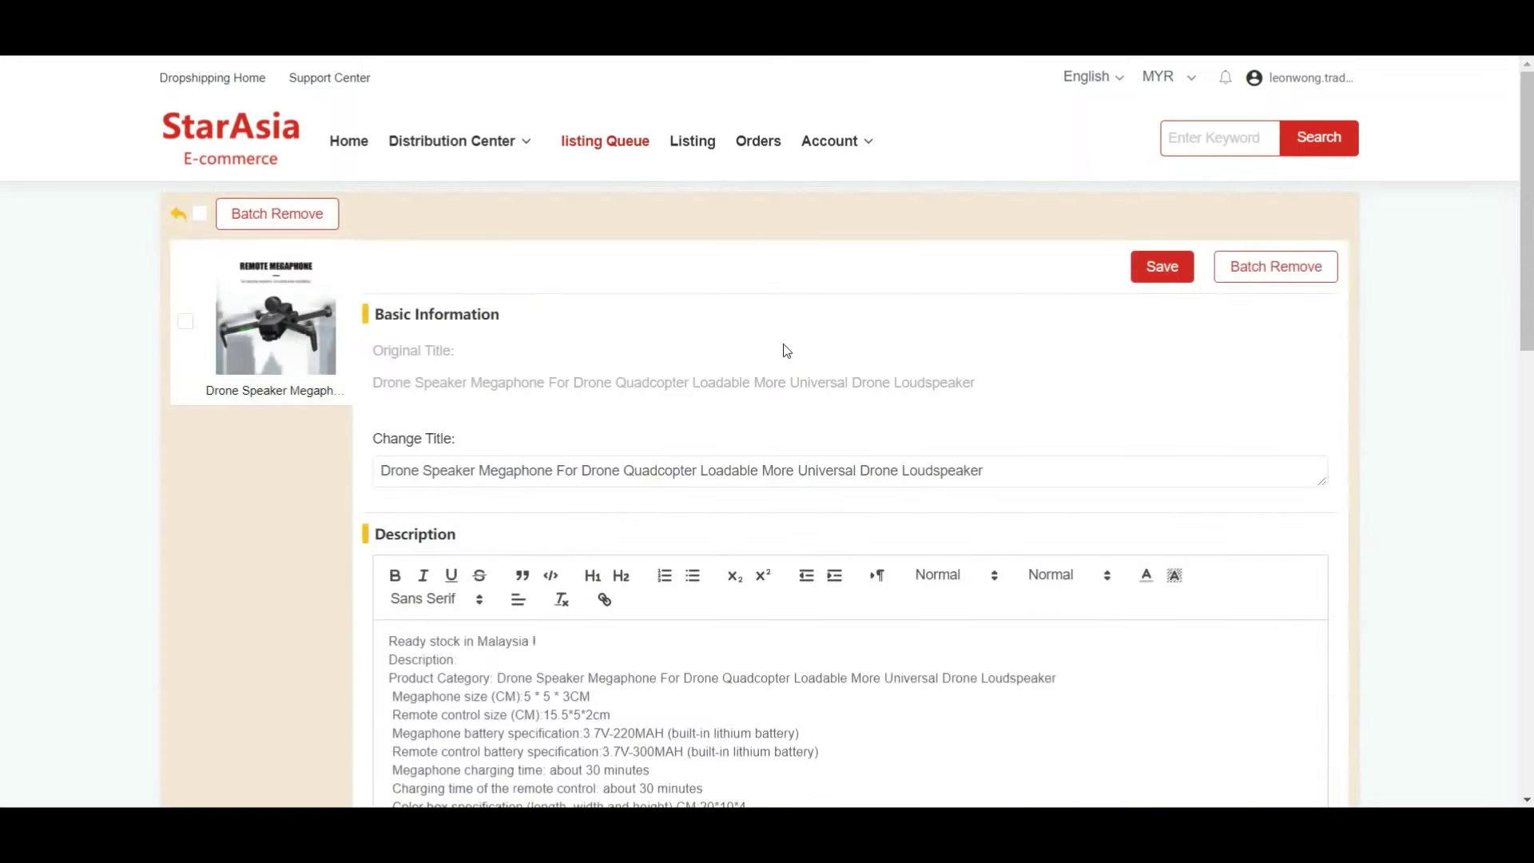
{"action": "scroll", "coordinate": [791, 356], "scroll_direction": "down", "scroll_amount": 2}
{"action": "scroll", "coordinate": [804, 366], "scroll_direction": "down", "scroll_amount": 8}
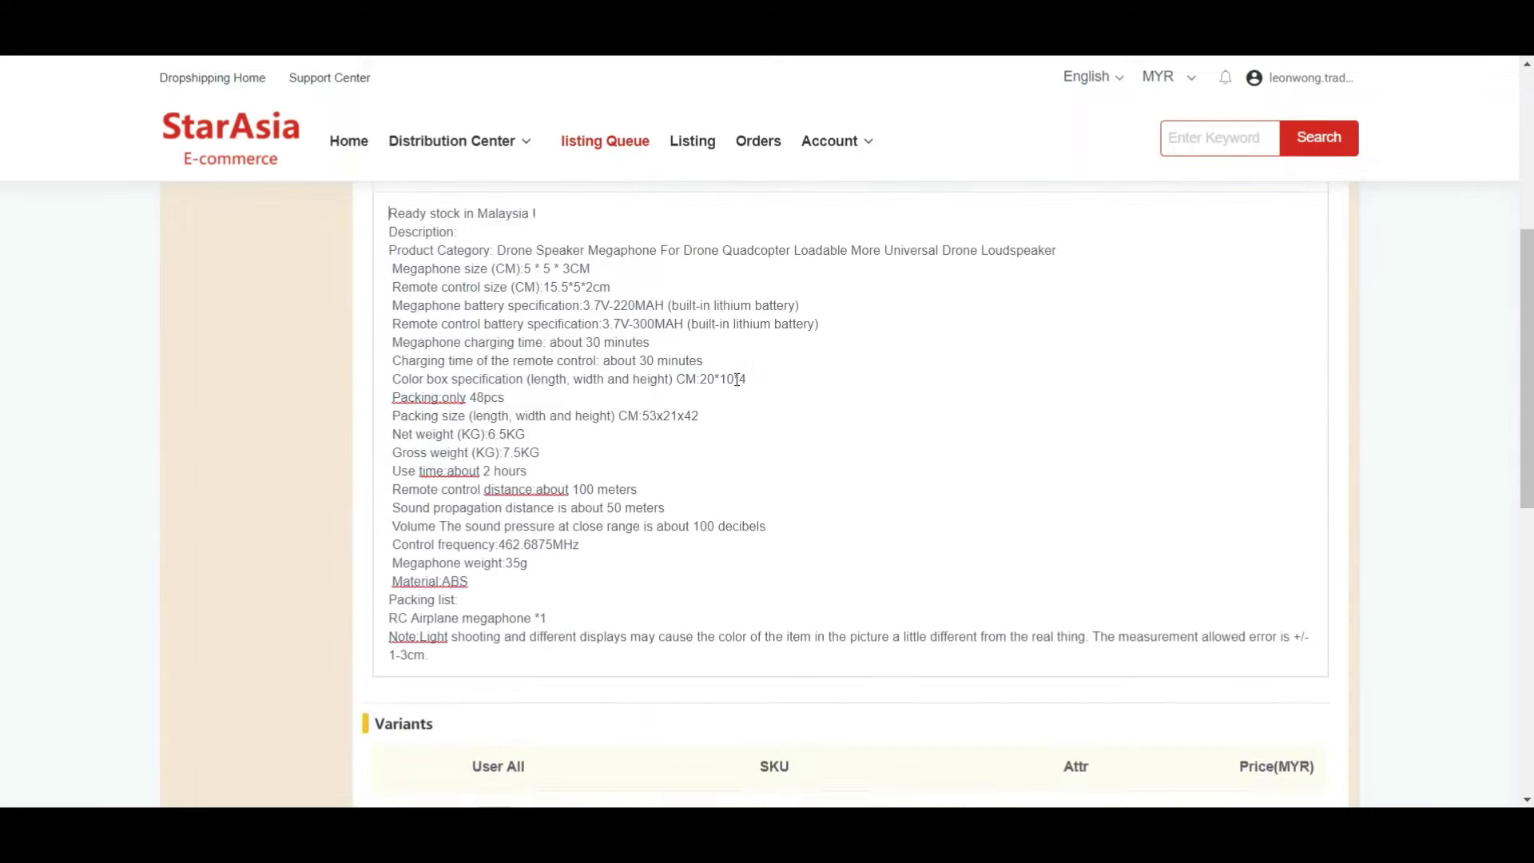
{"action": "scroll", "coordinate": [739, 383], "scroll_direction": "down", "scroll_amount": 5}
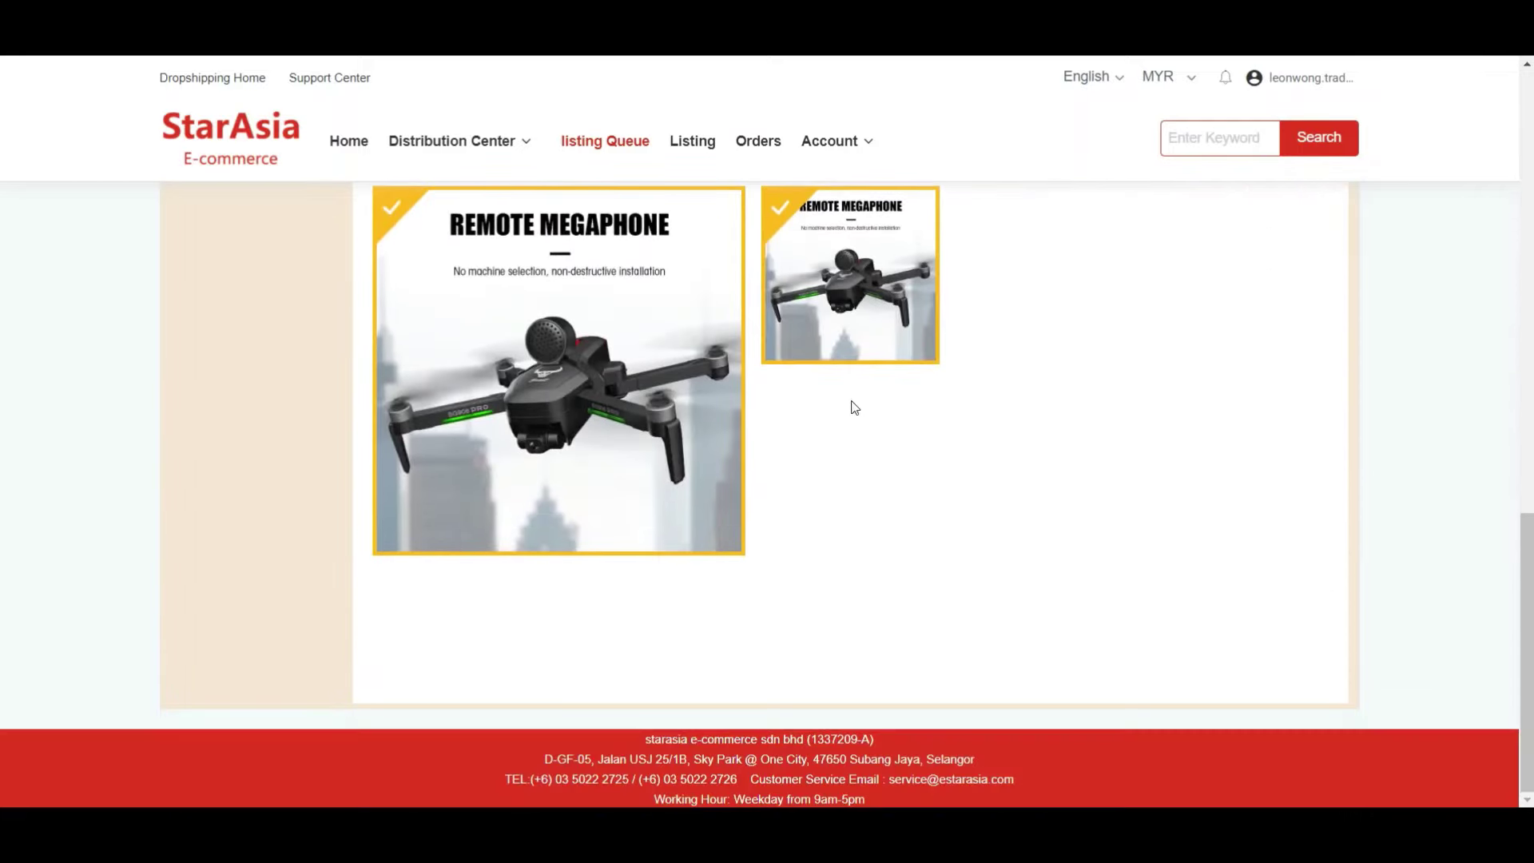
{"action": "scroll", "coordinate": [879, 416], "scroll_direction": "up", "scroll_amount": 3}
{"action": "scroll", "coordinate": [760, 443], "scroll_direction": "up", "scroll_amount": 4}
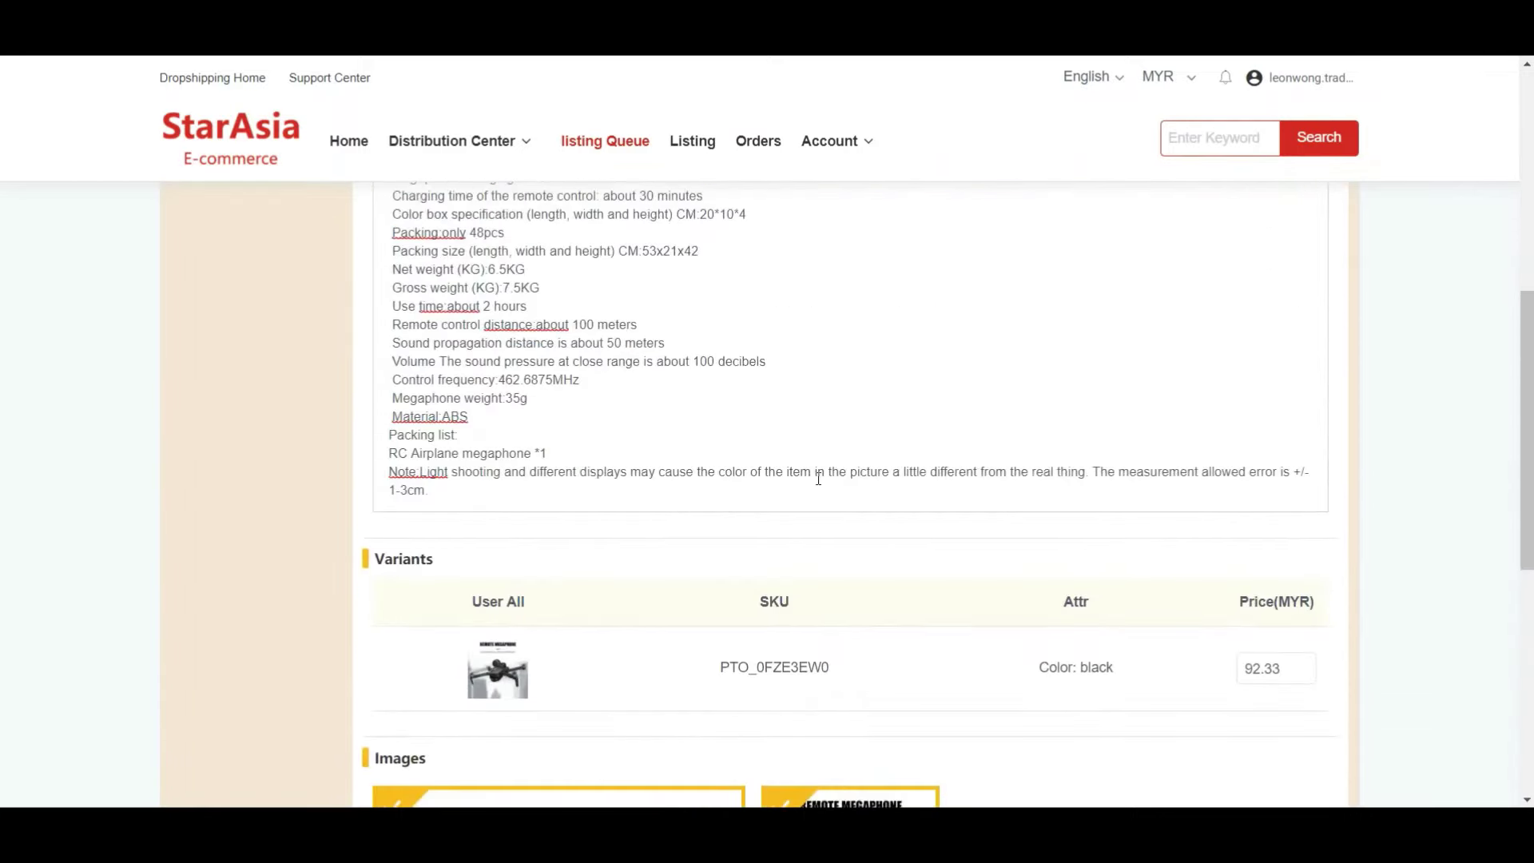
{"action": "scroll", "coordinate": [818, 478], "scroll_direction": "up", "scroll_amount": 3}
{"action": "scroll", "coordinate": [1205, 589], "scroll_direction": "down", "scroll_amount": 7}
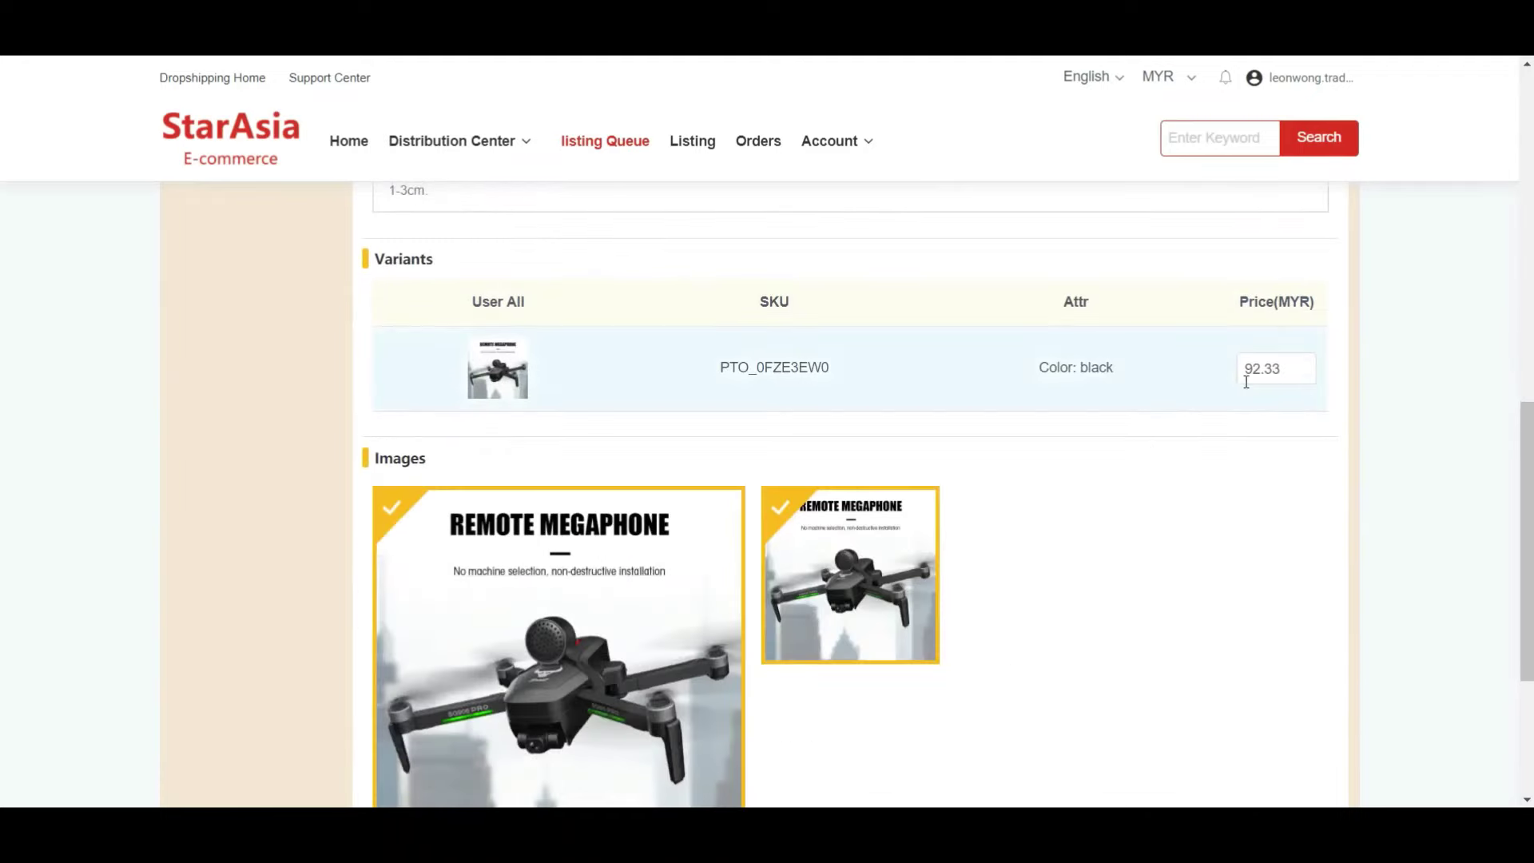
{"action": "scroll", "coordinate": [1255, 391], "scroll_direction": "up", "scroll_amount": 7}
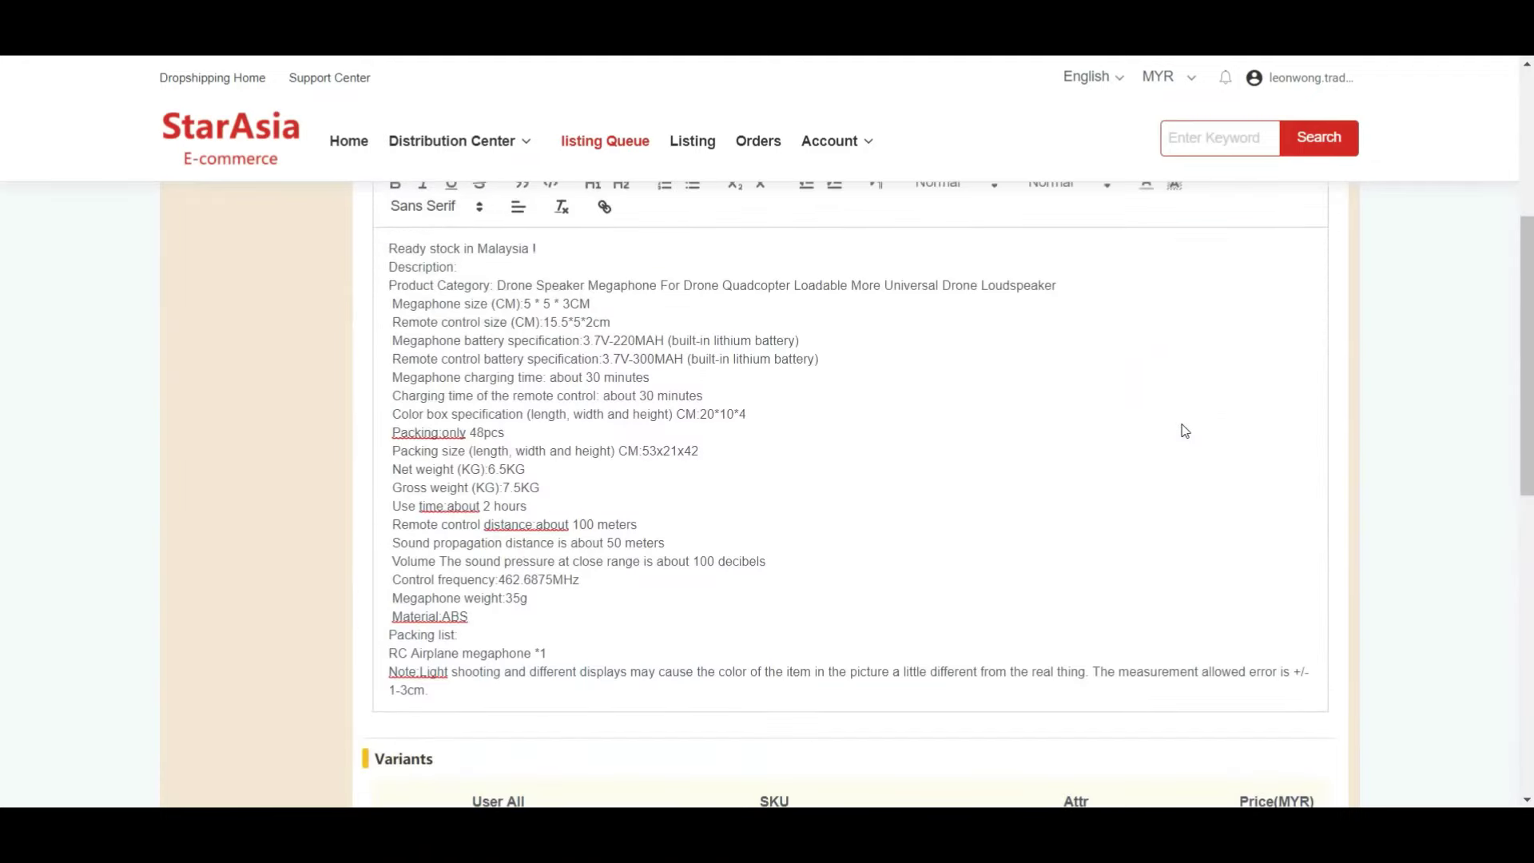
{"action": "scroll", "coordinate": [696, 463], "scroll_direction": "up", "scroll_amount": 1}
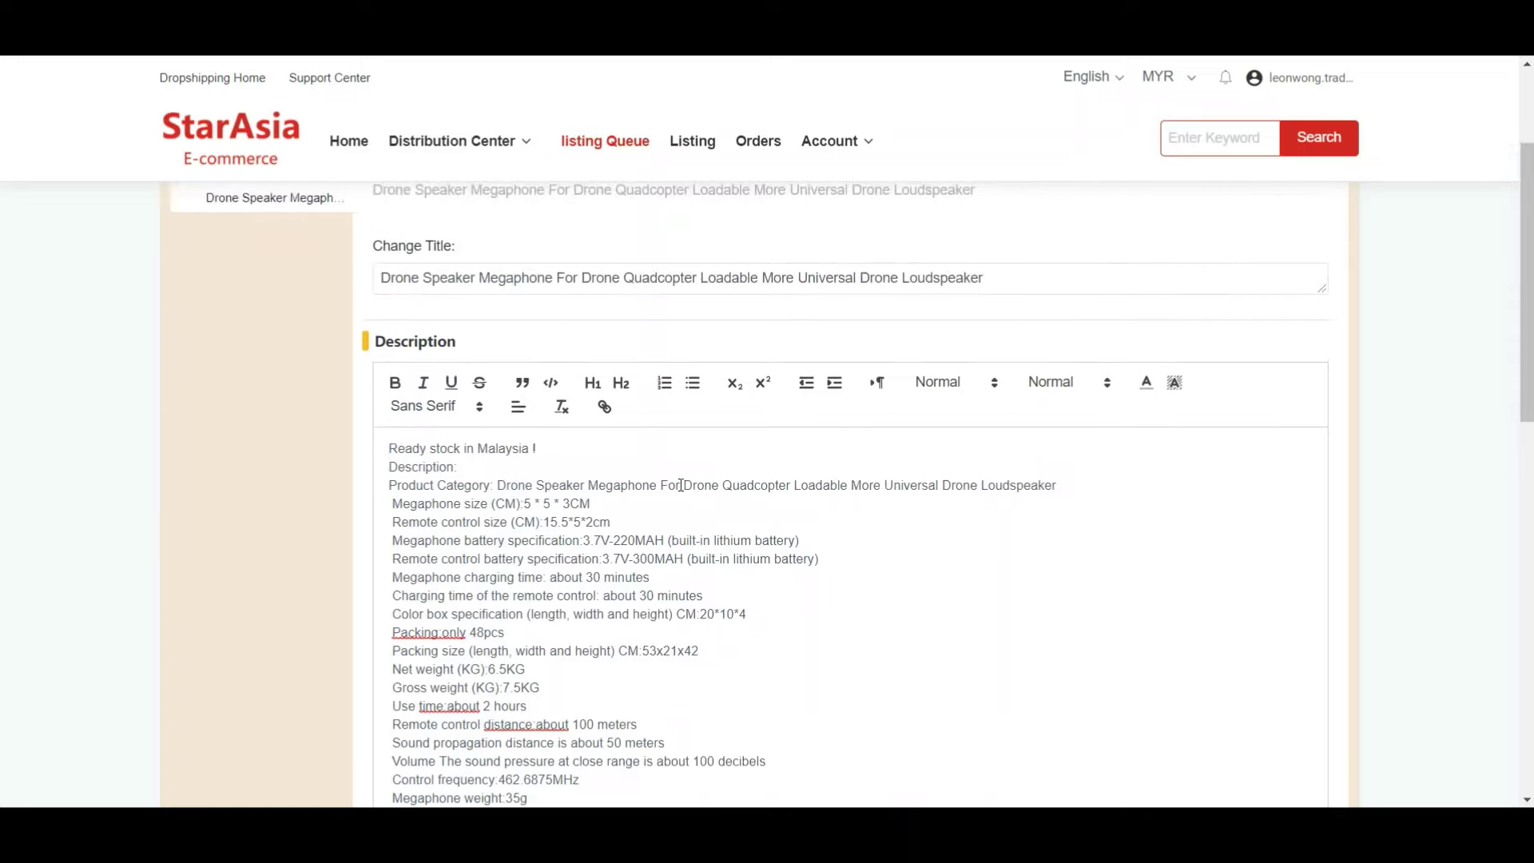
{"action": "scroll", "coordinate": [636, 471], "scroll_direction": "down", "scroll_amount": 1}
{"action": "scroll", "coordinate": [686, 490], "scroll_direction": "up", "scroll_amount": 1}
{"action": "scroll", "coordinate": [791, 480], "scroll_direction": "down", "scroll_amount": 8}
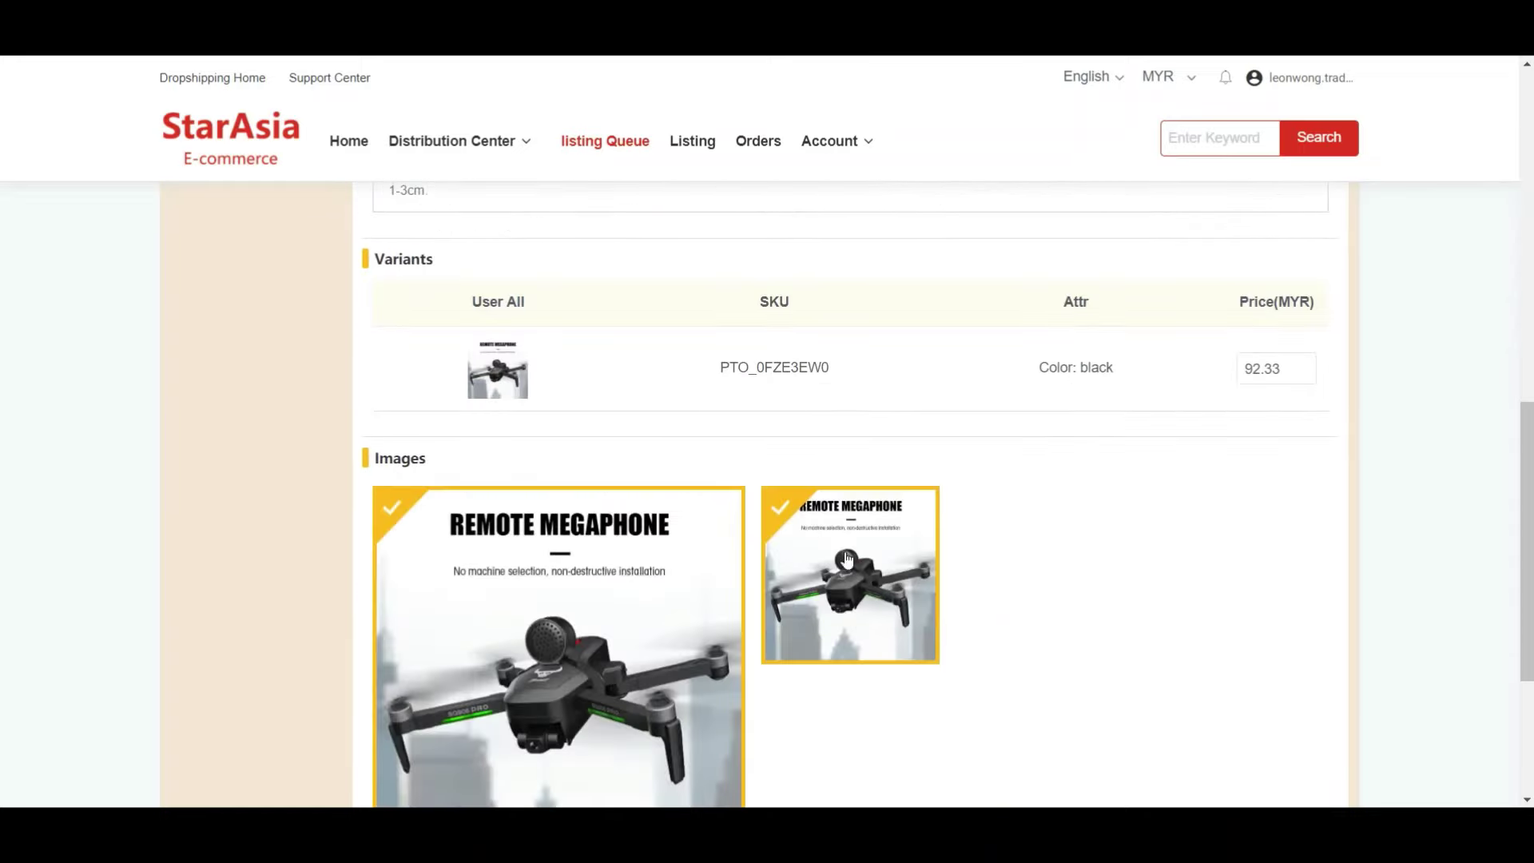
{"action": "scroll", "coordinate": [741, 624], "scroll_direction": "up", "scroll_amount": 10}
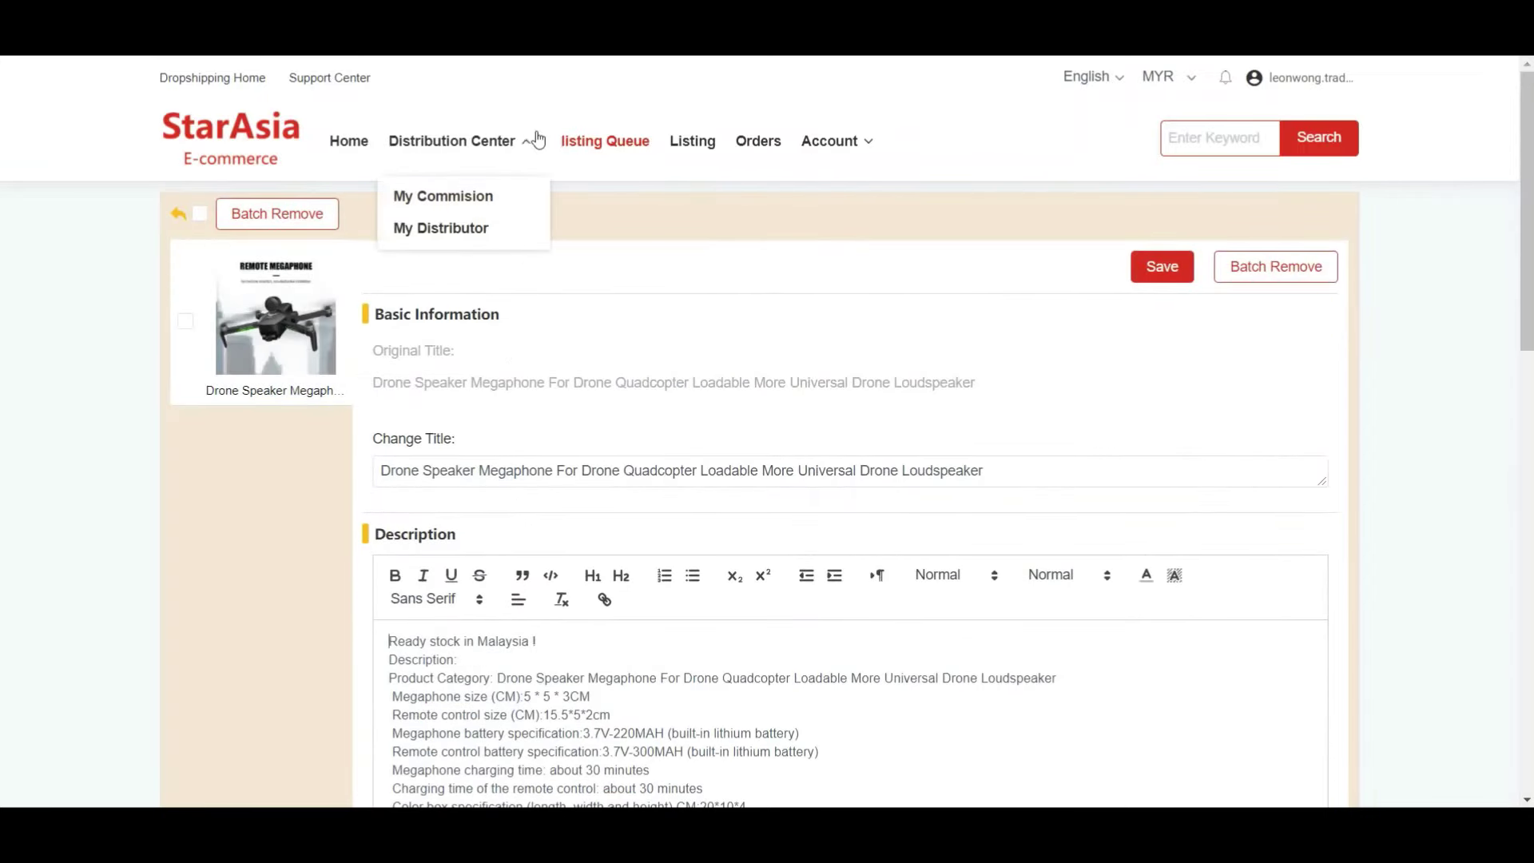
{"action": "left_click", "coordinate": [607, 143]}
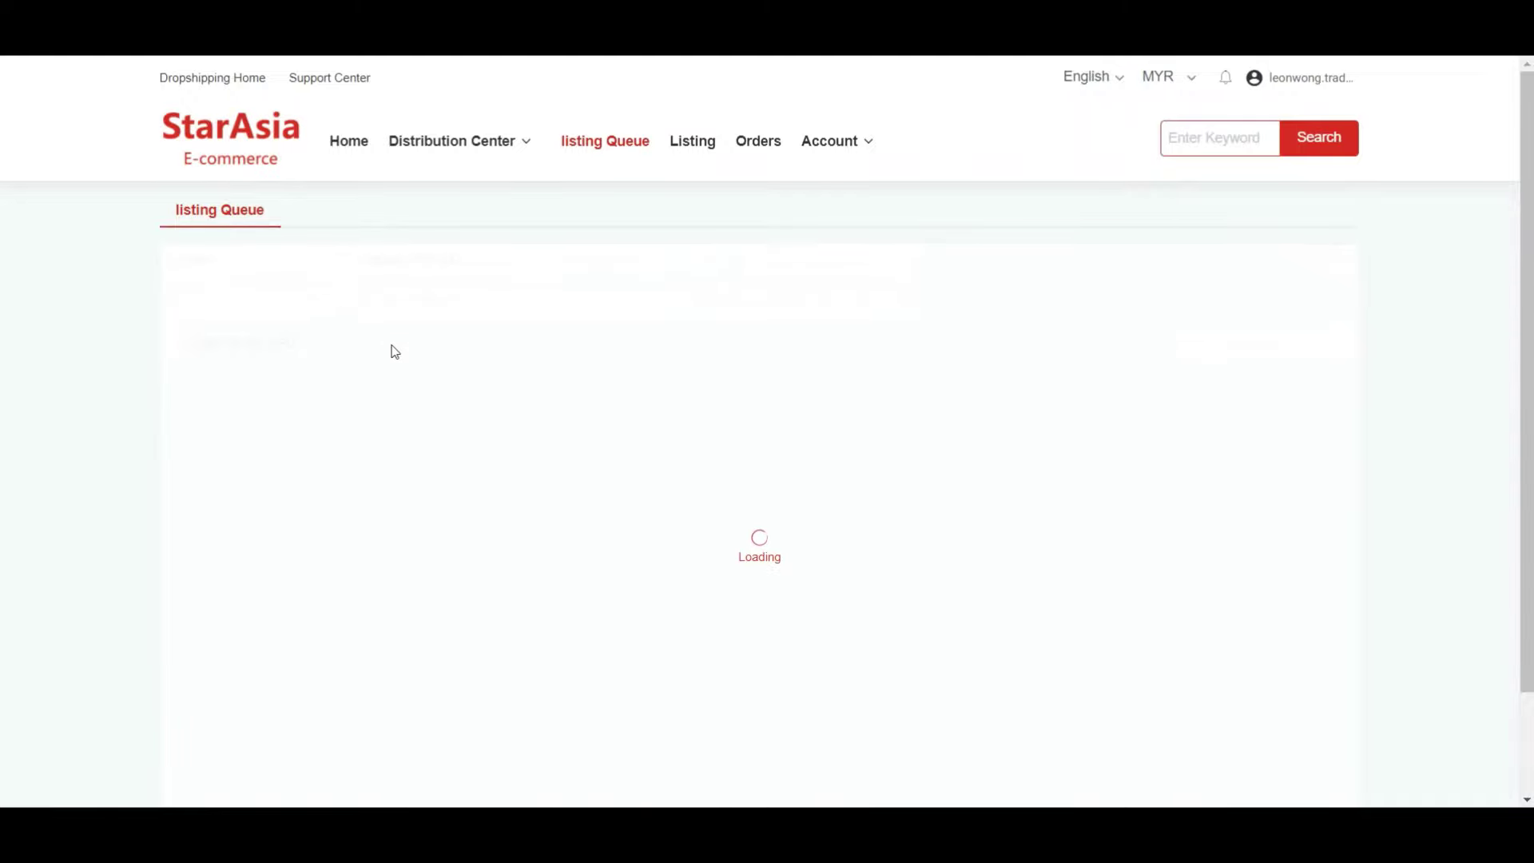
- Select the drone megaphone, Ulanzi ball head, archery gloves and PS4 clamp holder
{"action": "scroll", "coordinate": [183, 316], "scroll_direction": "down", "scroll_amount": 1}
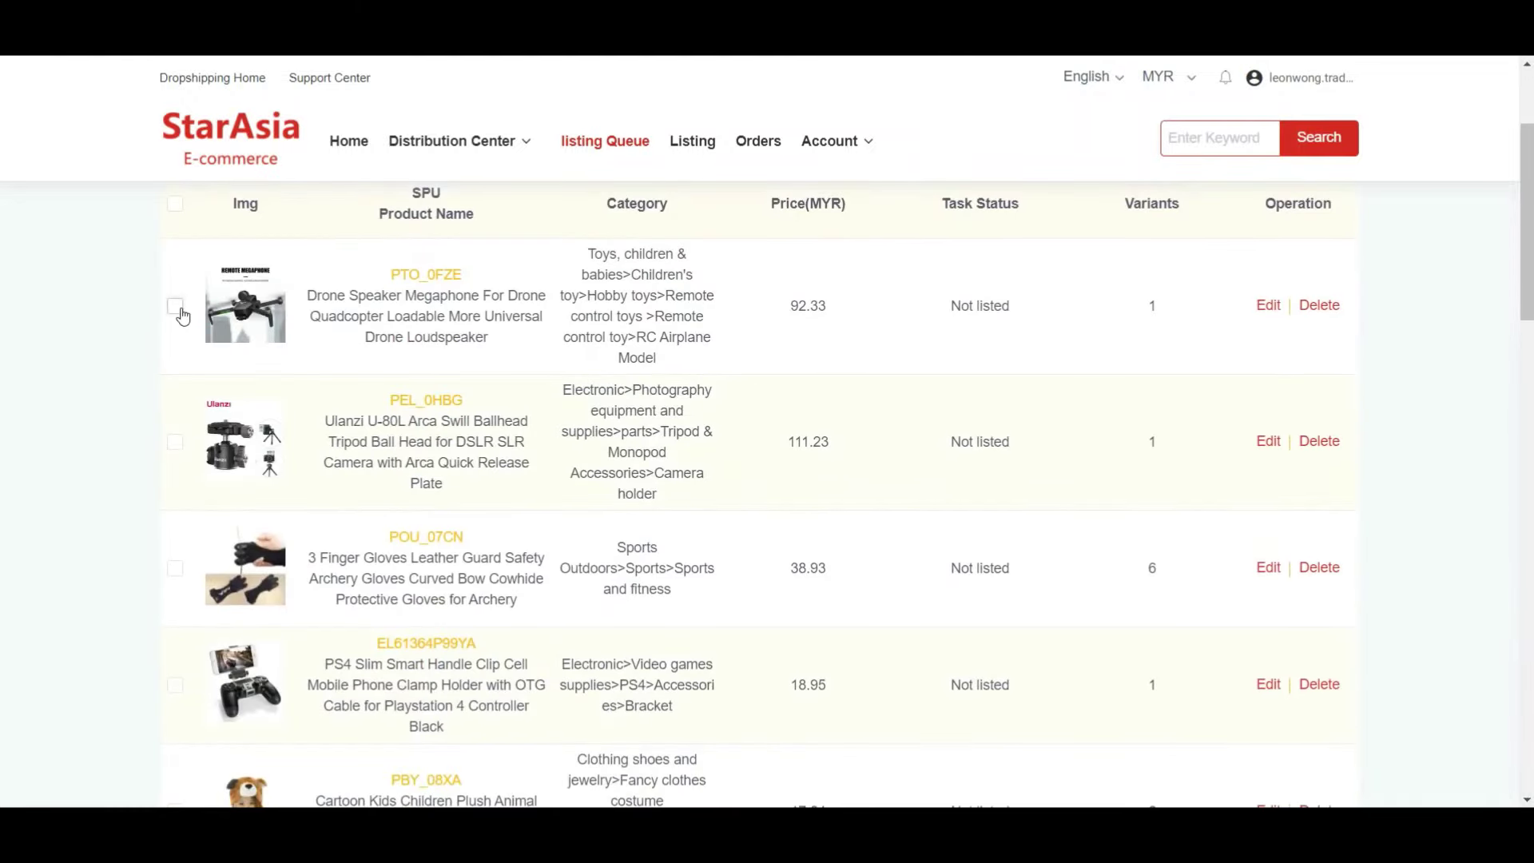
{"action": "left_click", "coordinate": [179, 309]}
{"action": "left_click", "coordinate": [176, 443]}
{"action": "left_click", "coordinate": [177, 575]}
{"action": "left_click", "coordinate": [177, 686]}
{"action": "scroll", "coordinate": [1110, 411], "scroll_direction": "up", "scroll_amount": 2}
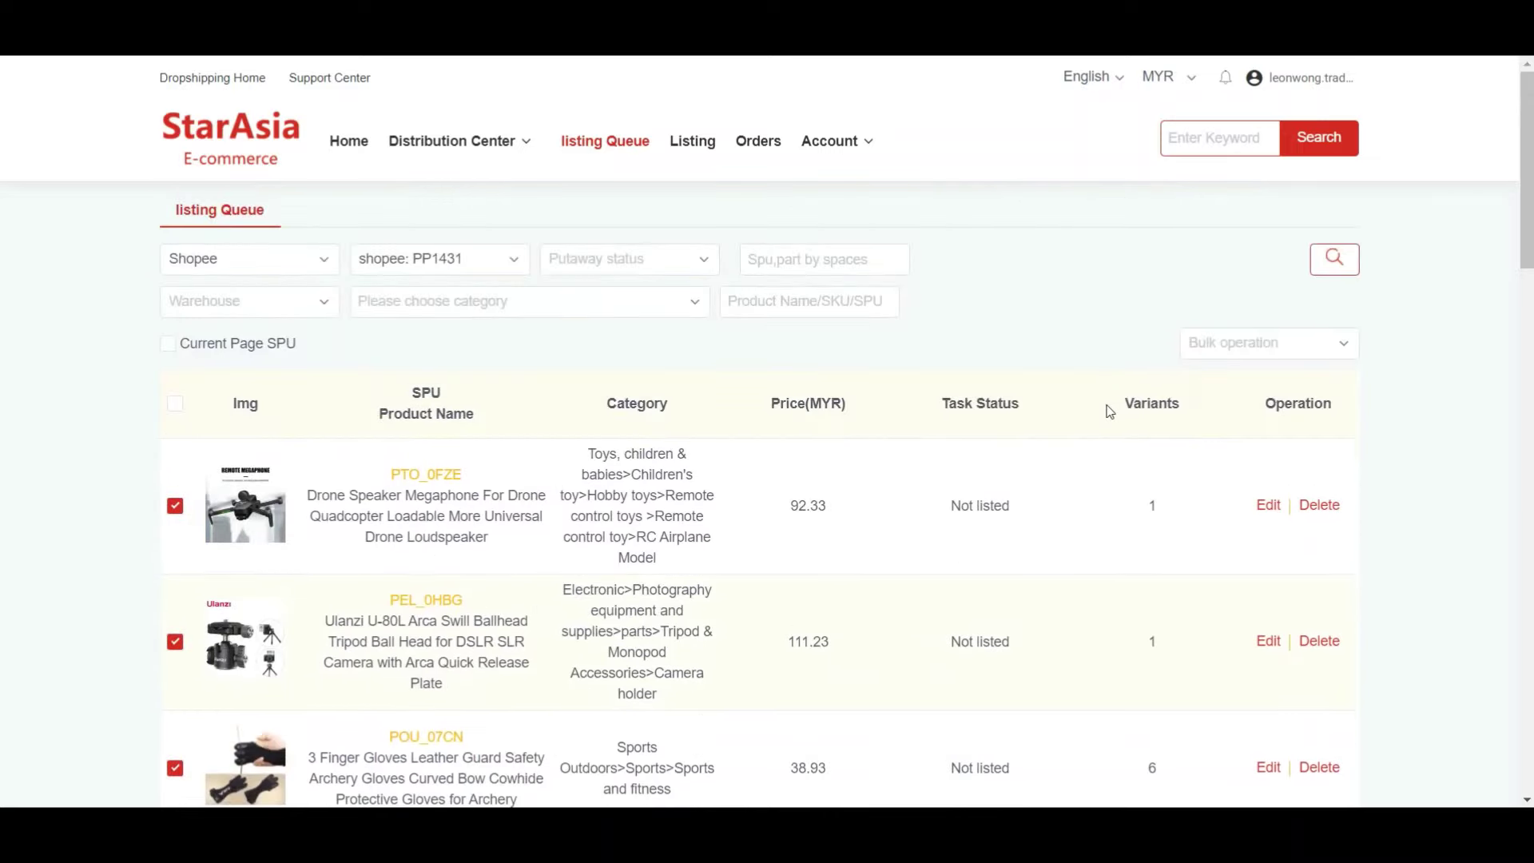
- Bulk add the selected products to store PP1431, which fails for lack of logistics
{"action": "left_click", "coordinate": [1235, 344]}
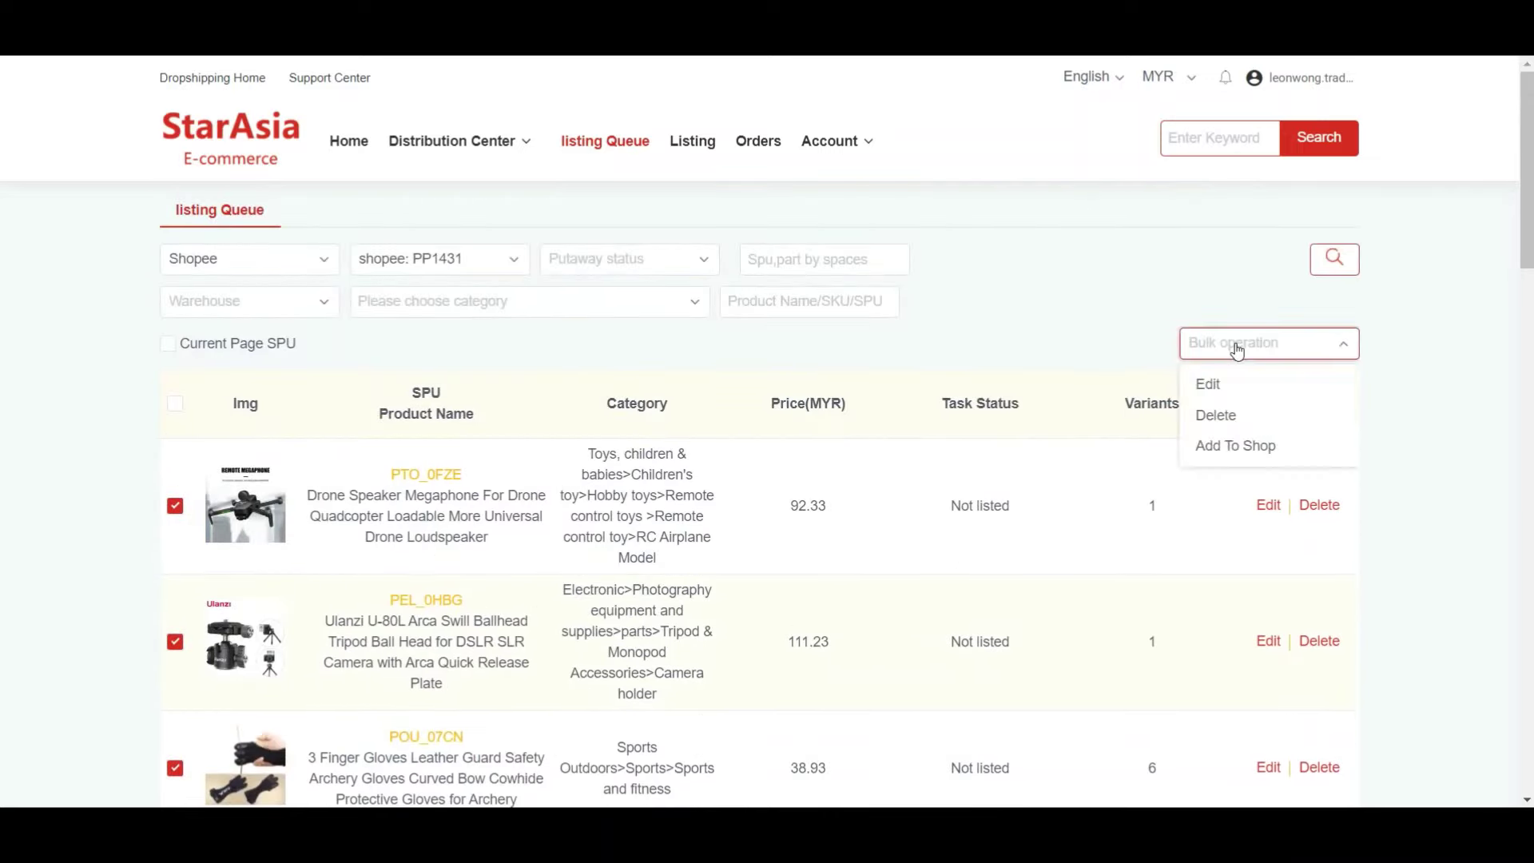
{"action": "left_click", "coordinate": [1279, 446]}
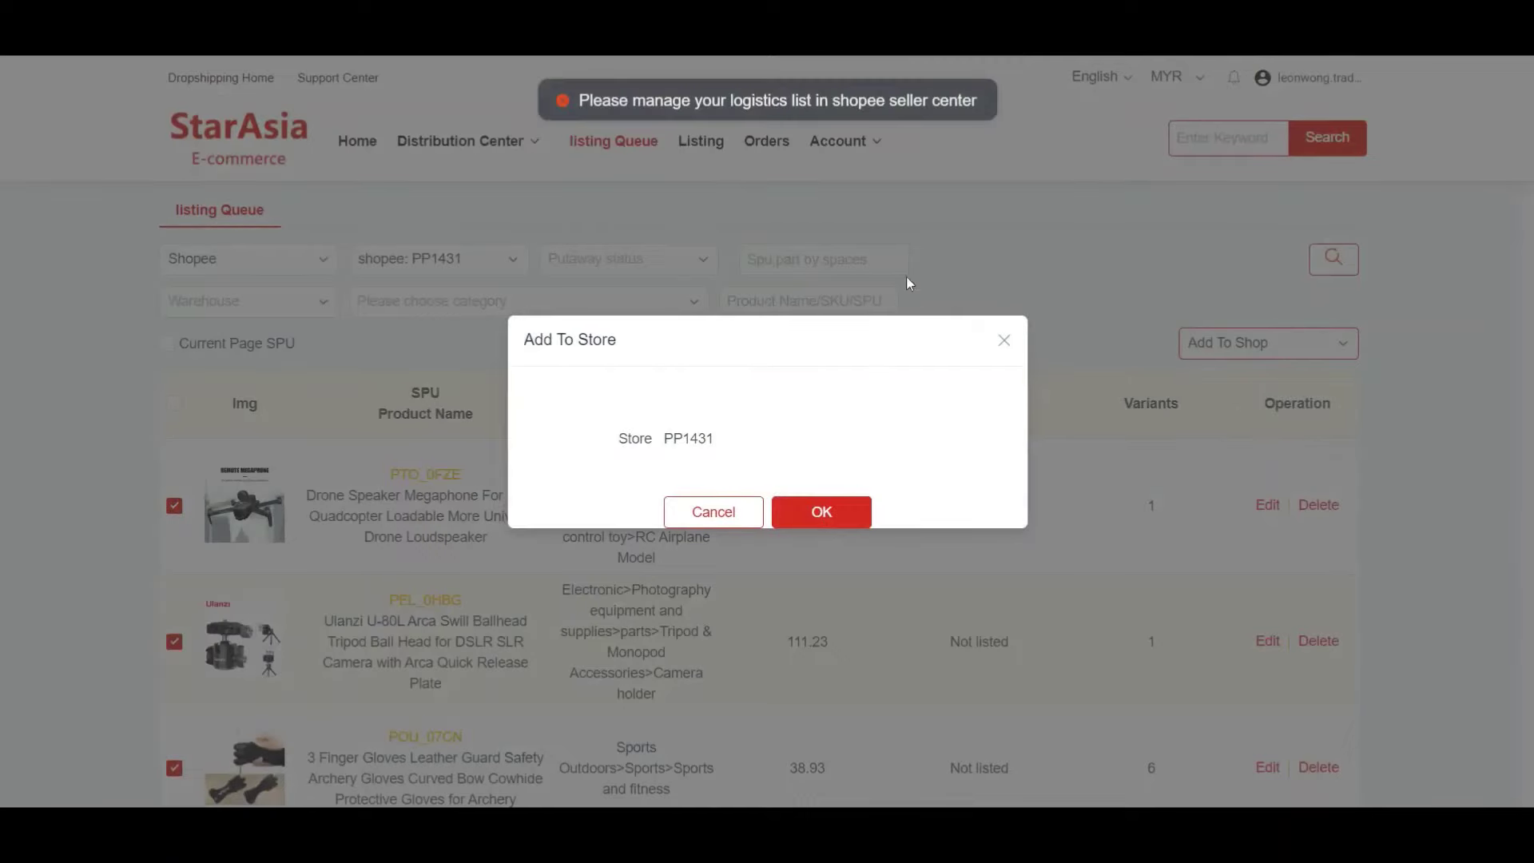
{"action": "left_click", "coordinate": [839, 510]}
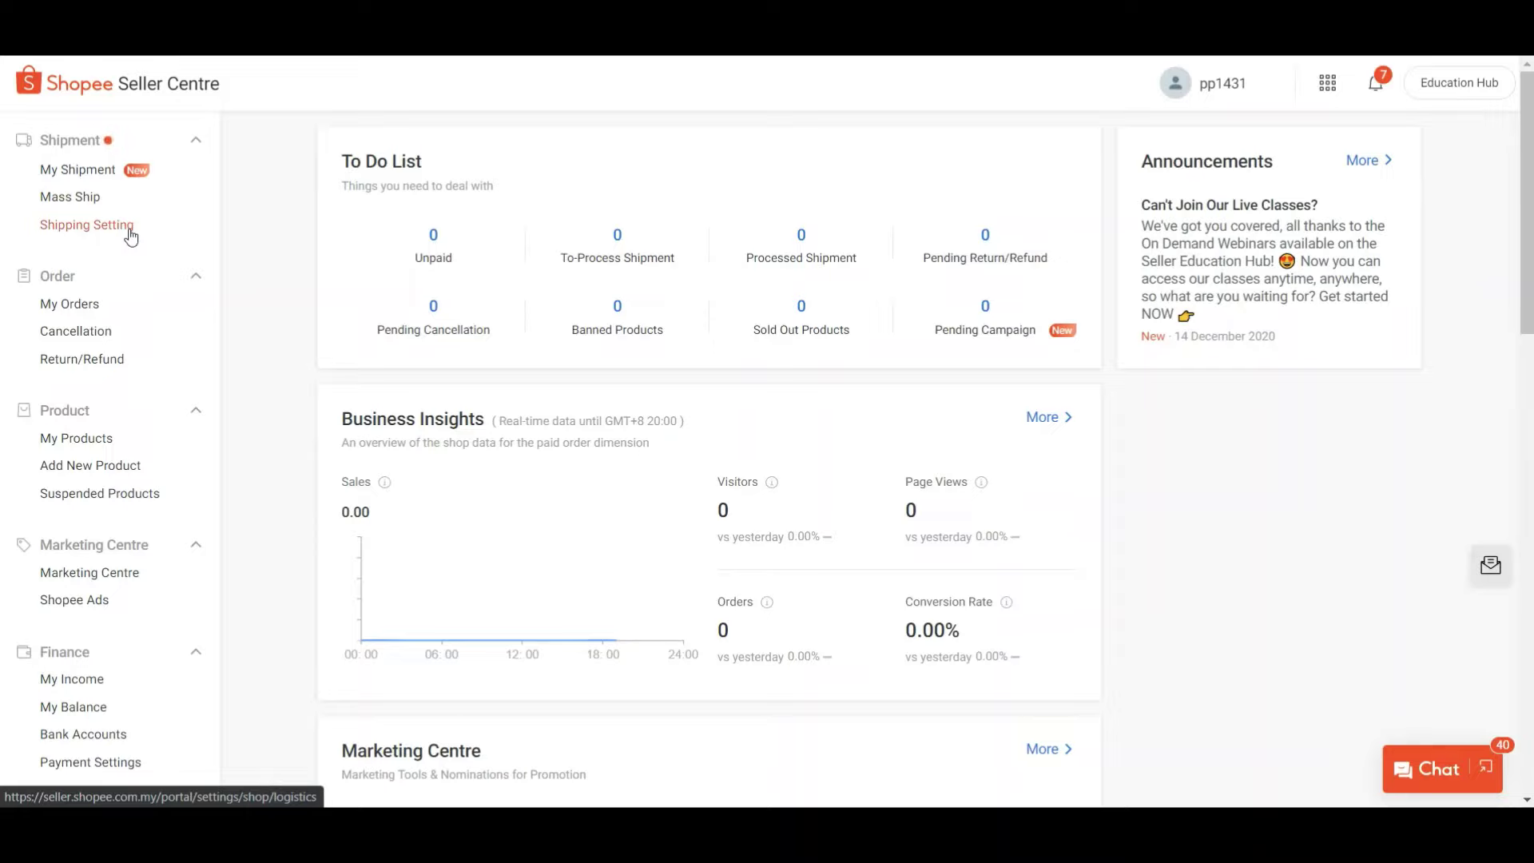
- In Shopee's shipping settings, turn on Ninja Van and acknowledge the notice
{"action": "left_click", "coordinate": [120, 230]}
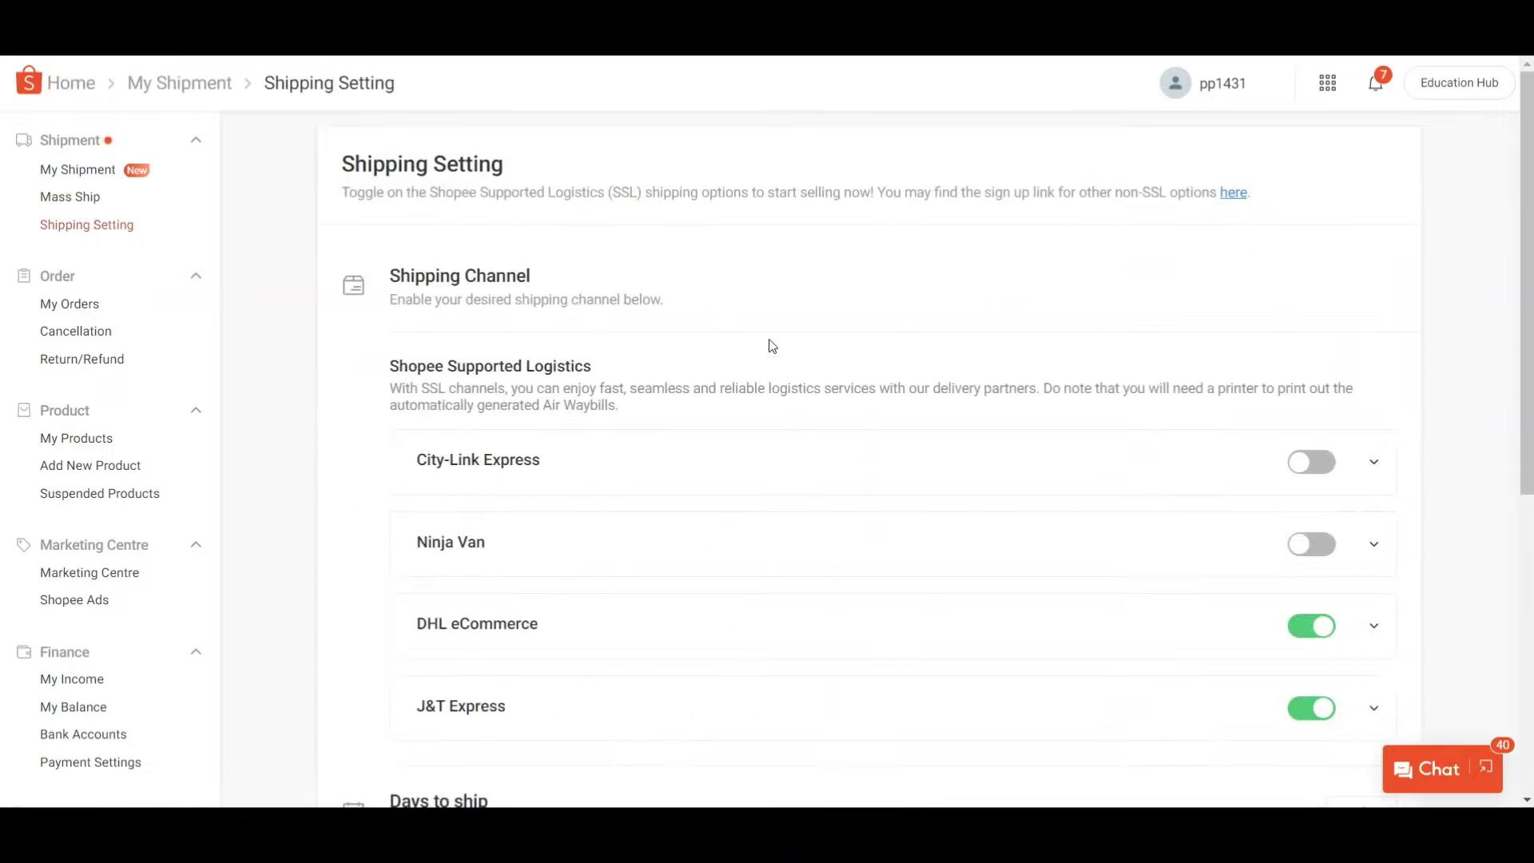
{"action": "left_click", "coordinate": [1311, 545]}
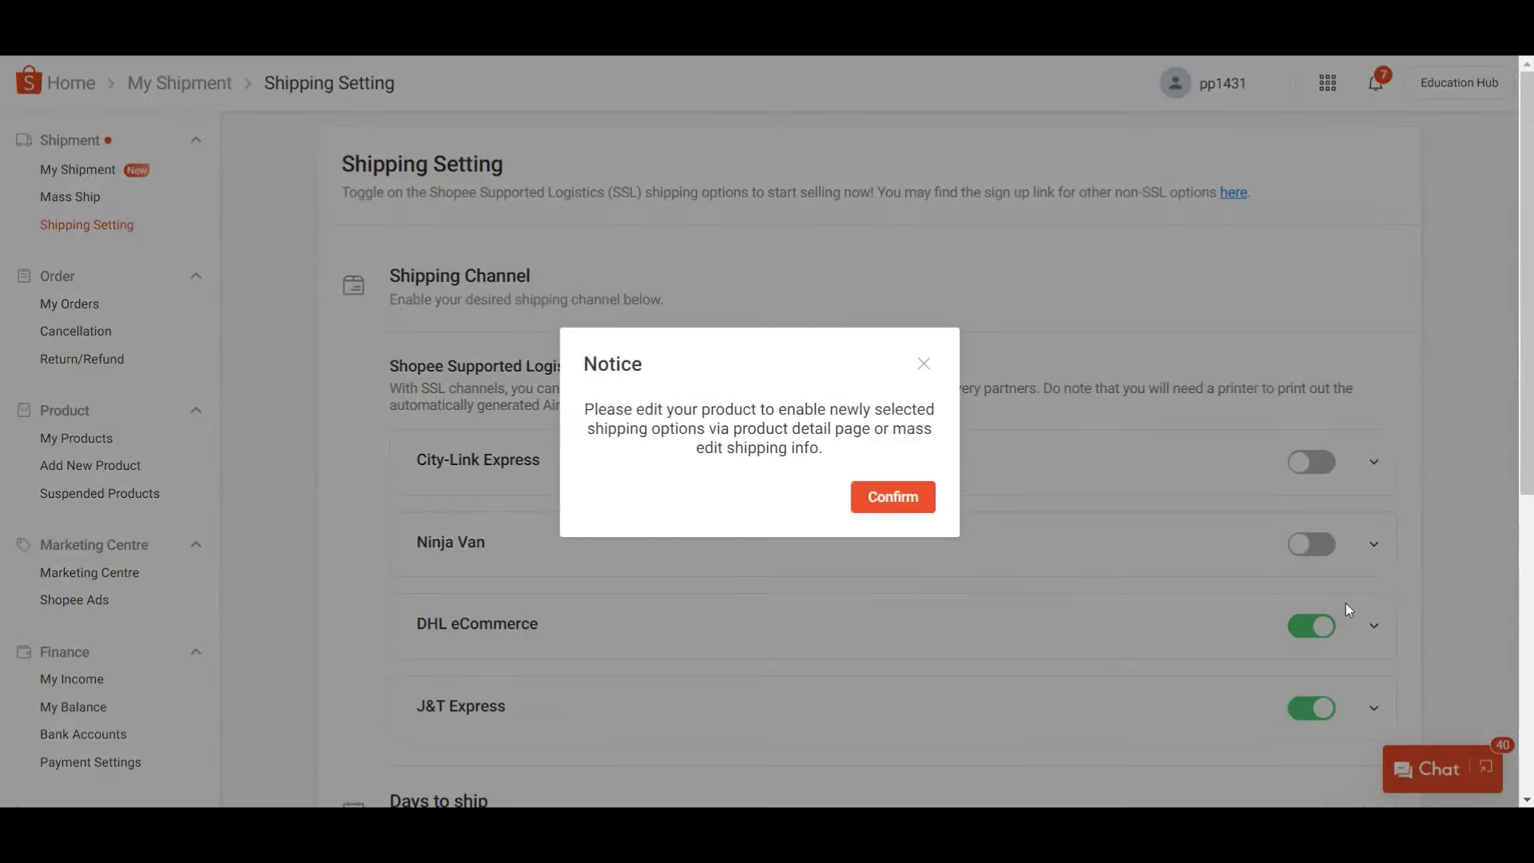
{"action": "left_click", "coordinate": [892, 497]}
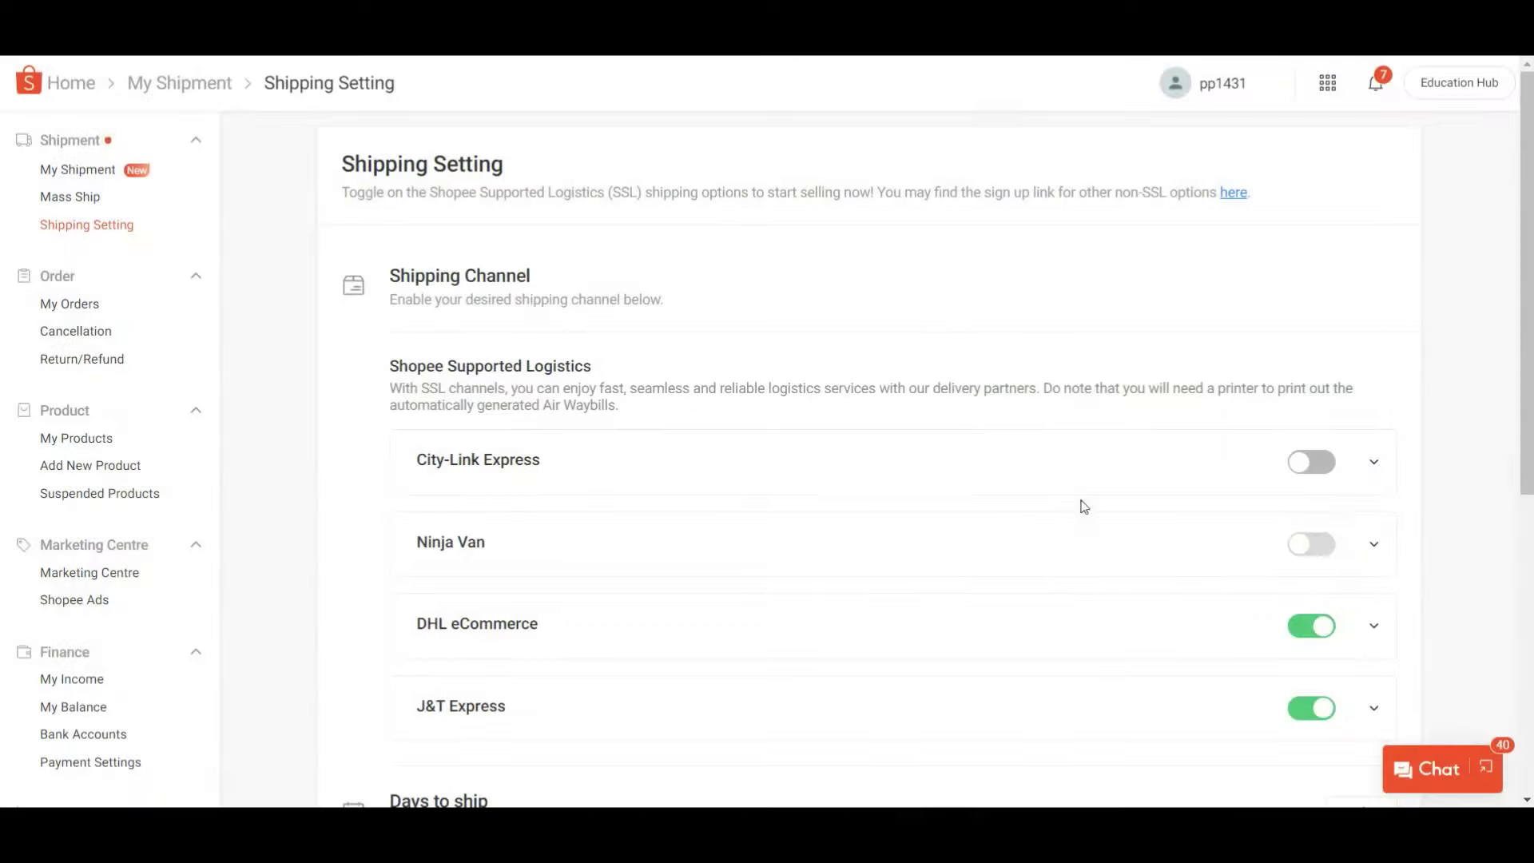
- Turn off DHL eCommerce, leaving Ninja Van and J&T Express enabled
{"action": "left_click", "coordinate": [1321, 630]}
{"action": "left_click", "coordinate": [919, 511]}
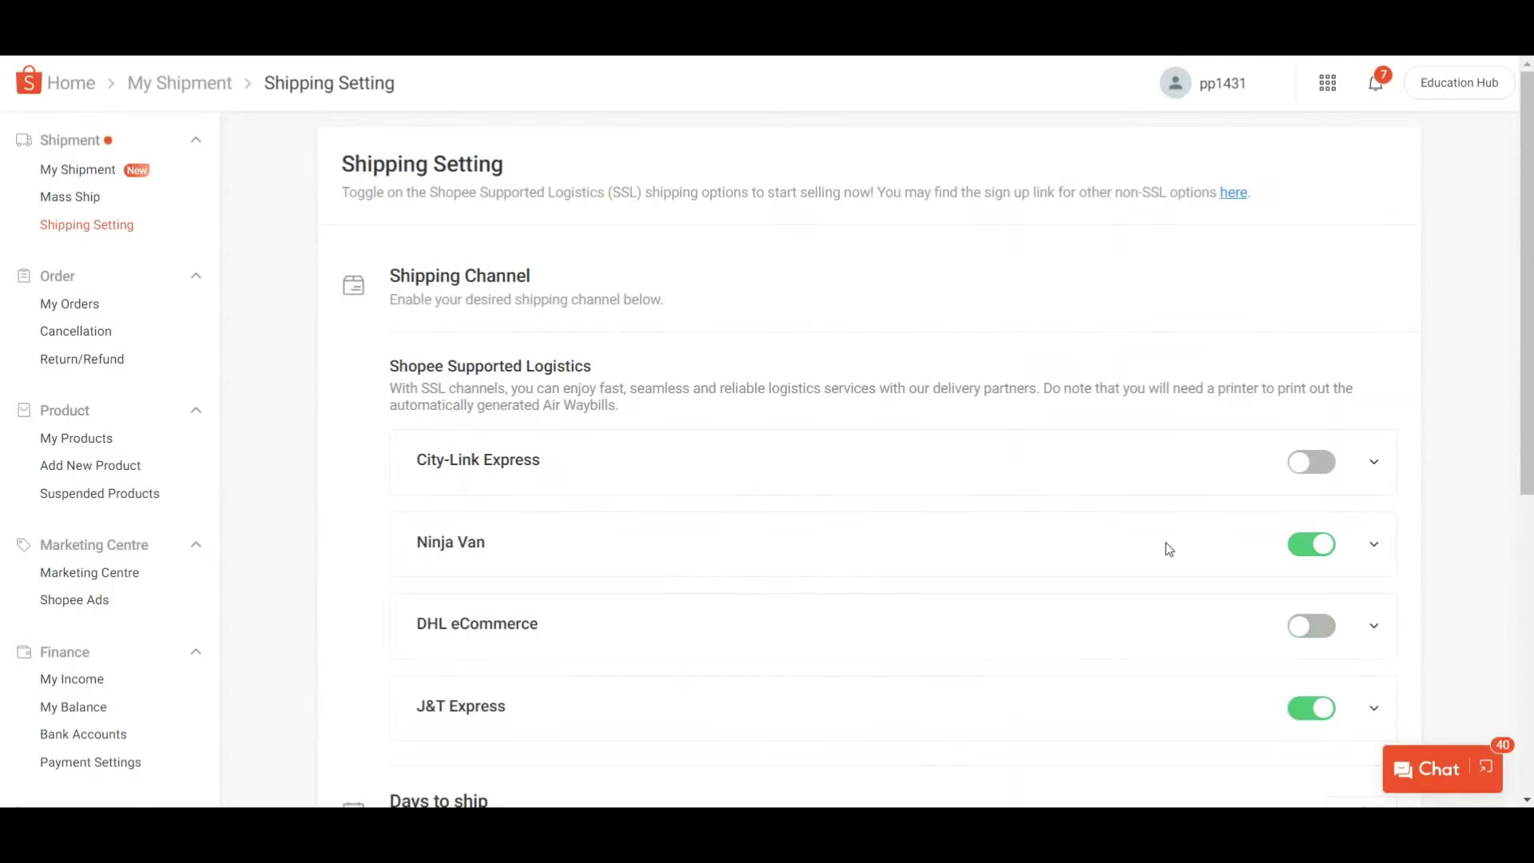
{"action": "scroll", "coordinate": [1235, 588], "scroll_direction": "down", "scroll_amount": 3}
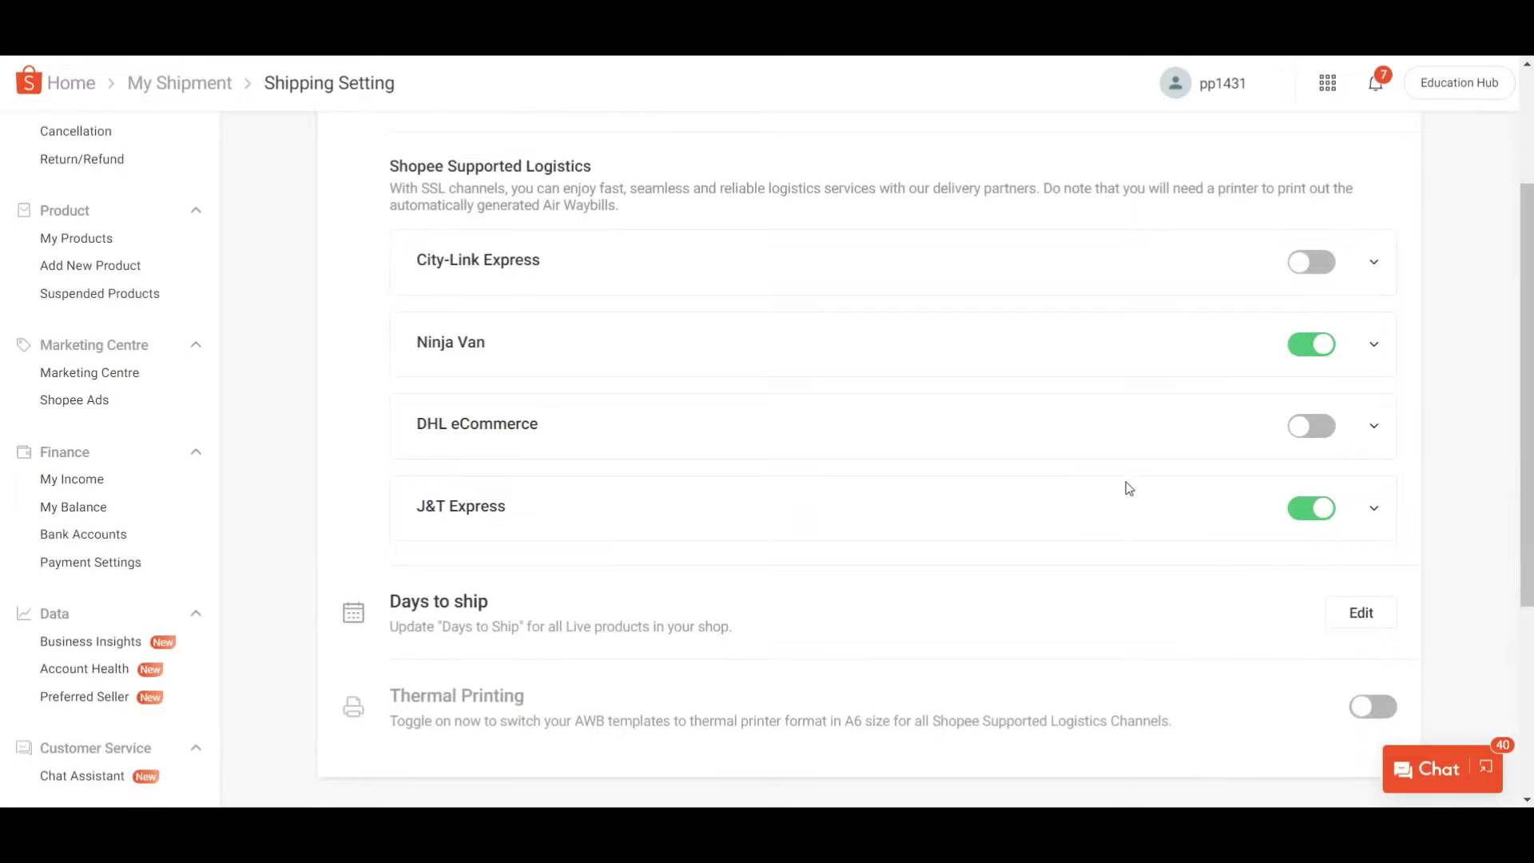
{"action": "scroll", "coordinate": [1086, 446], "scroll_direction": "down", "scroll_amount": 3}
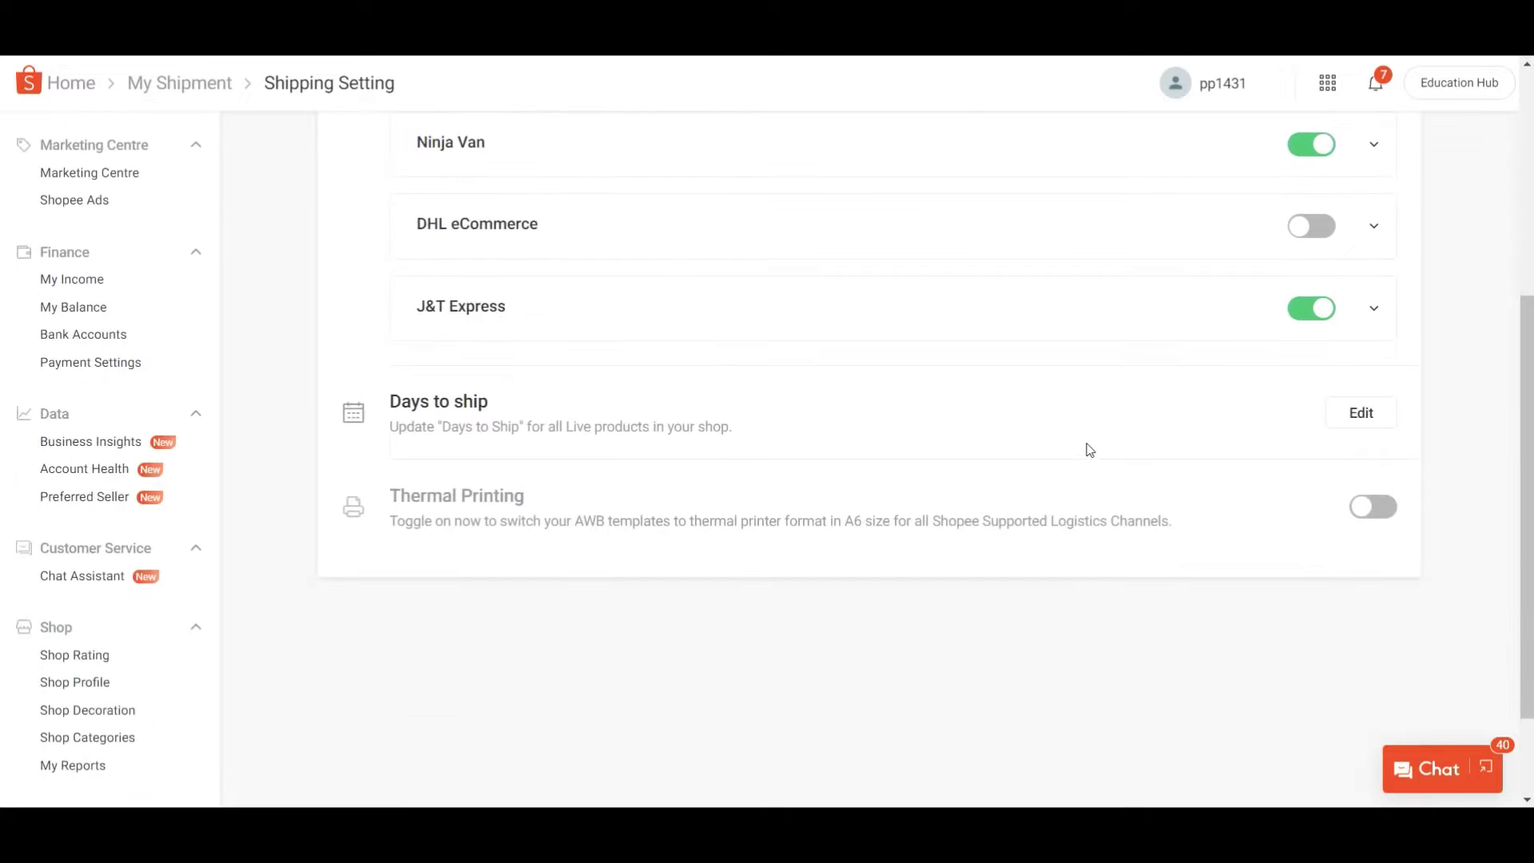
{"action": "scroll", "coordinate": [1091, 452], "scroll_direction": "up", "scroll_amount": 6}
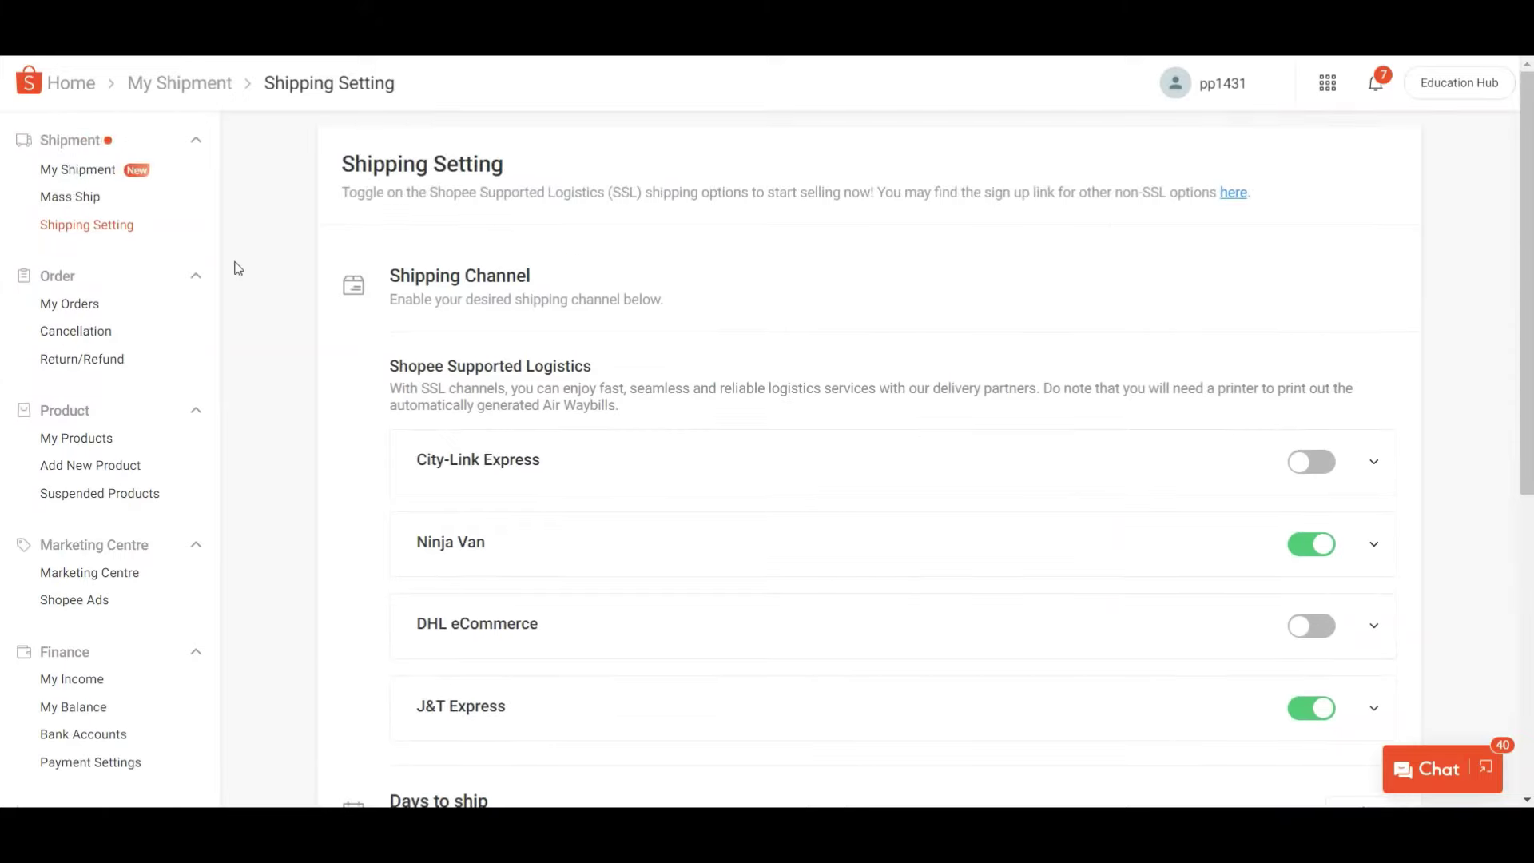
{"action": "scroll", "coordinate": [75, 391], "scroll_direction": "down", "scroll_amount": 6}
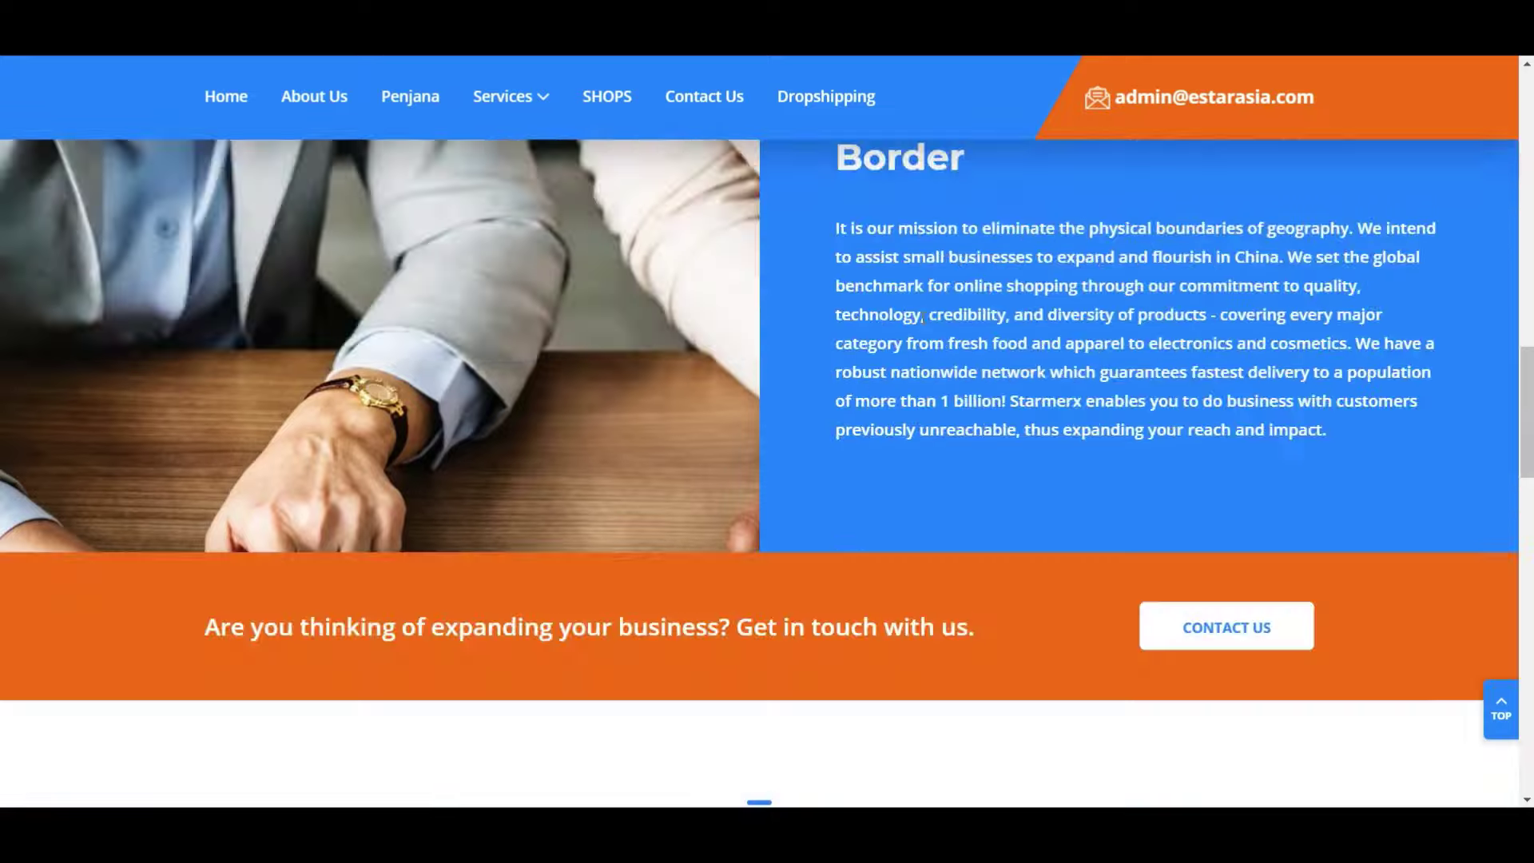
{"action": "scroll", "coordinate": [1021, 336], "scroll_direction": "down", "scroll_amount": 10}
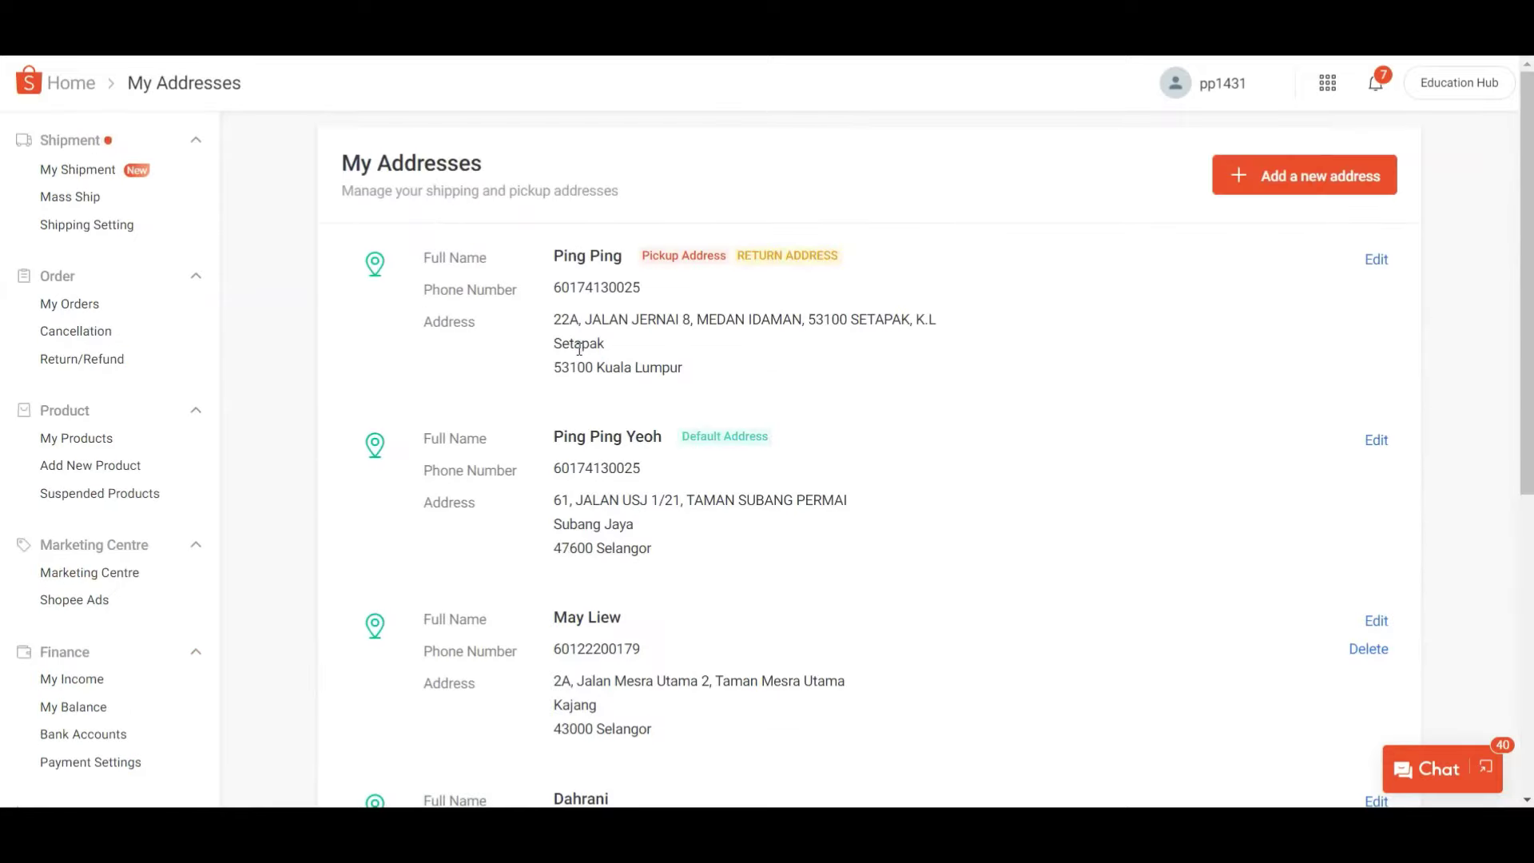
- Start a new address with the name PP SHOP and the contact phone number
{"action": "scroll", "coordinate": [901, 340], "scroll_direction": "down", "scroll_amount": 7}
{"action": "left_click", "coordinate": [1313, 179]}
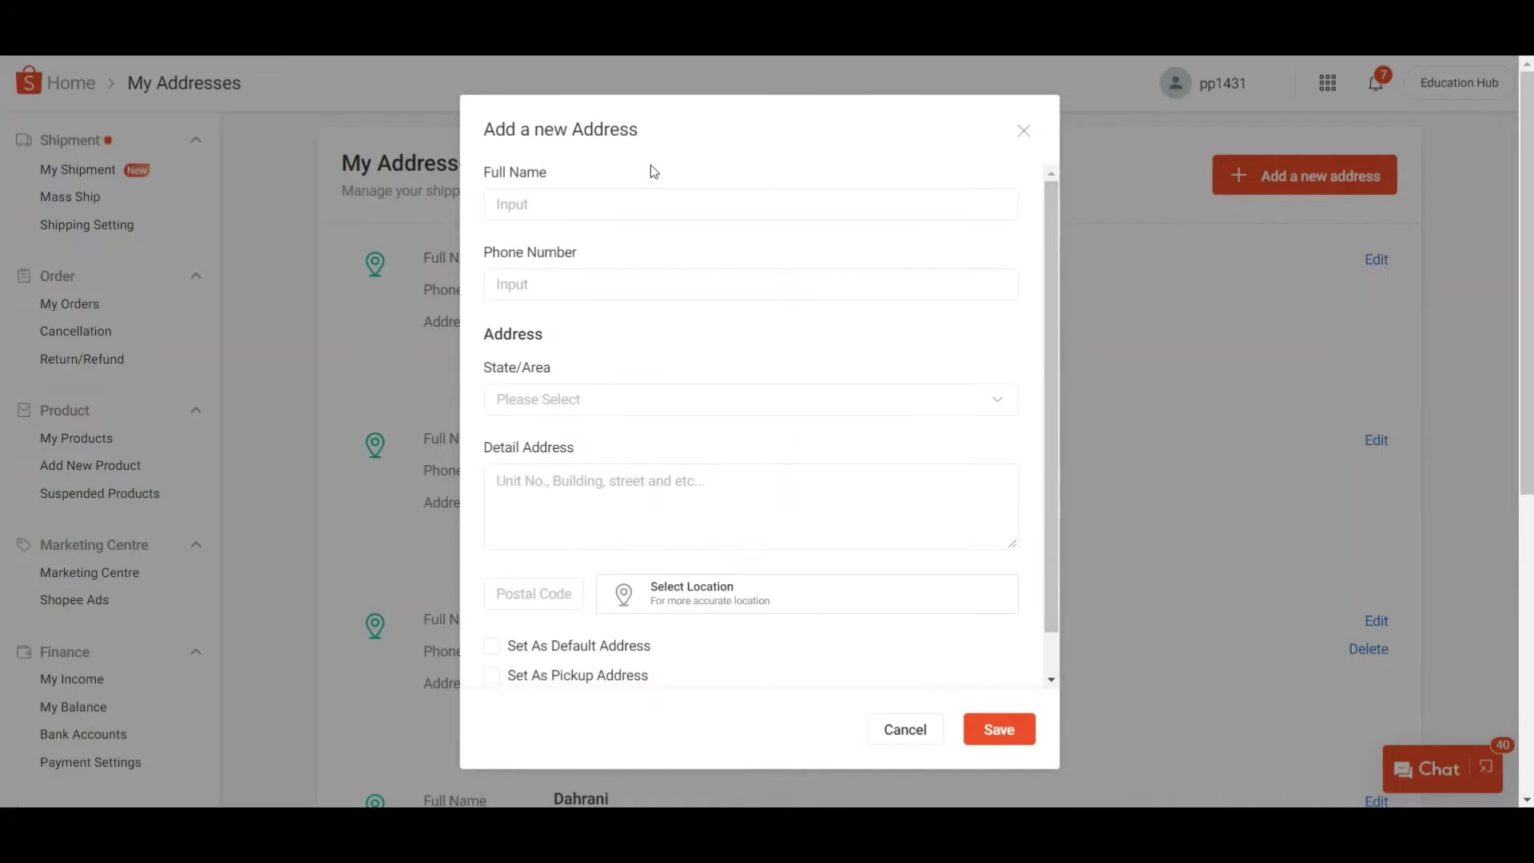
{"action": "left_click", "coordinate": [677, 206]}
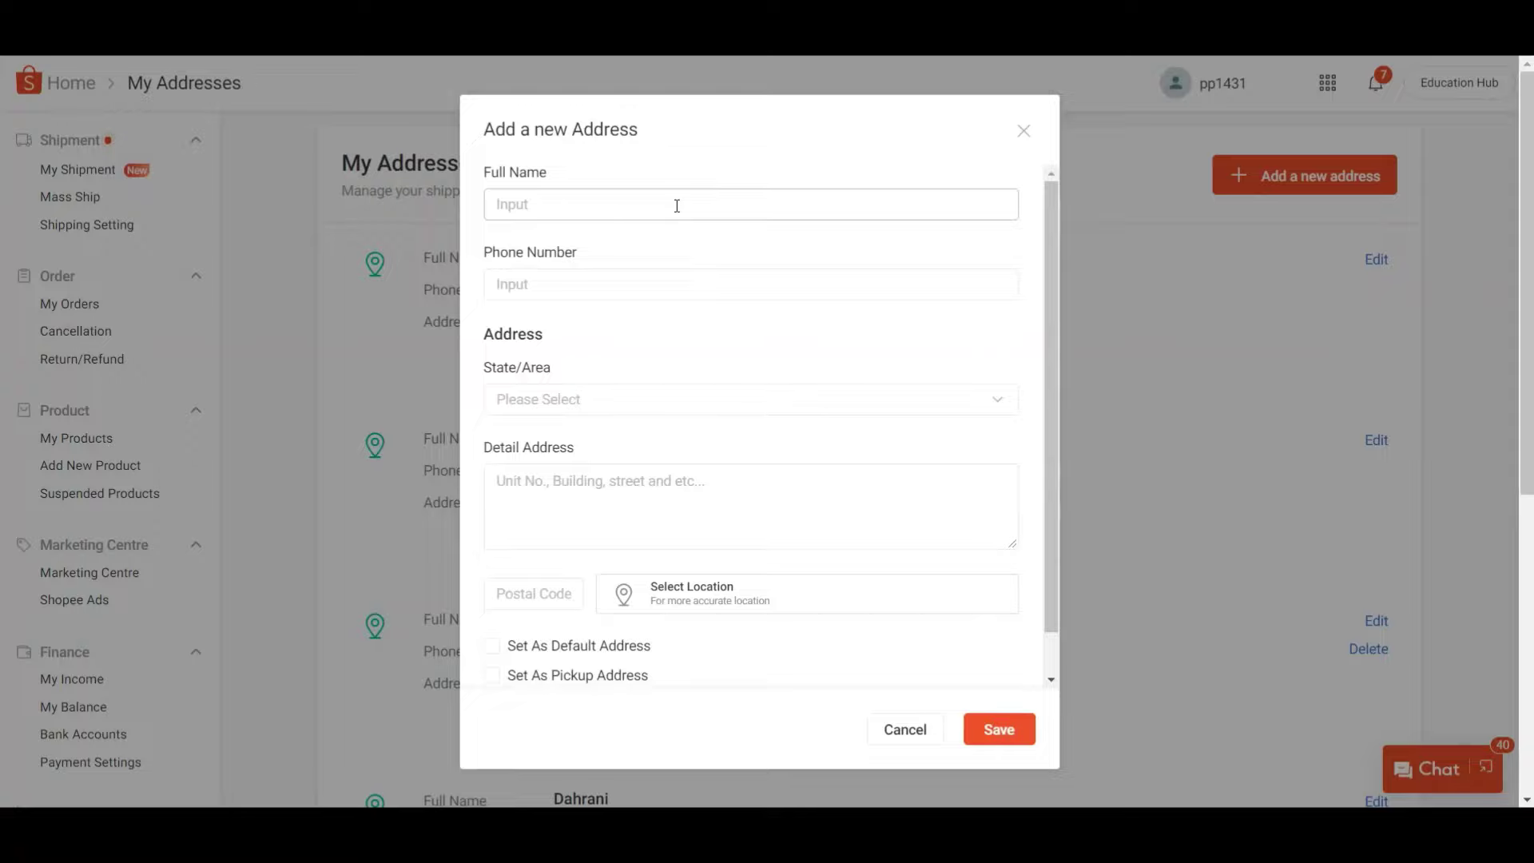
{"action": "key", "text": "BackSpace"}
{"action": "key", "text": "Caps_Lock"}
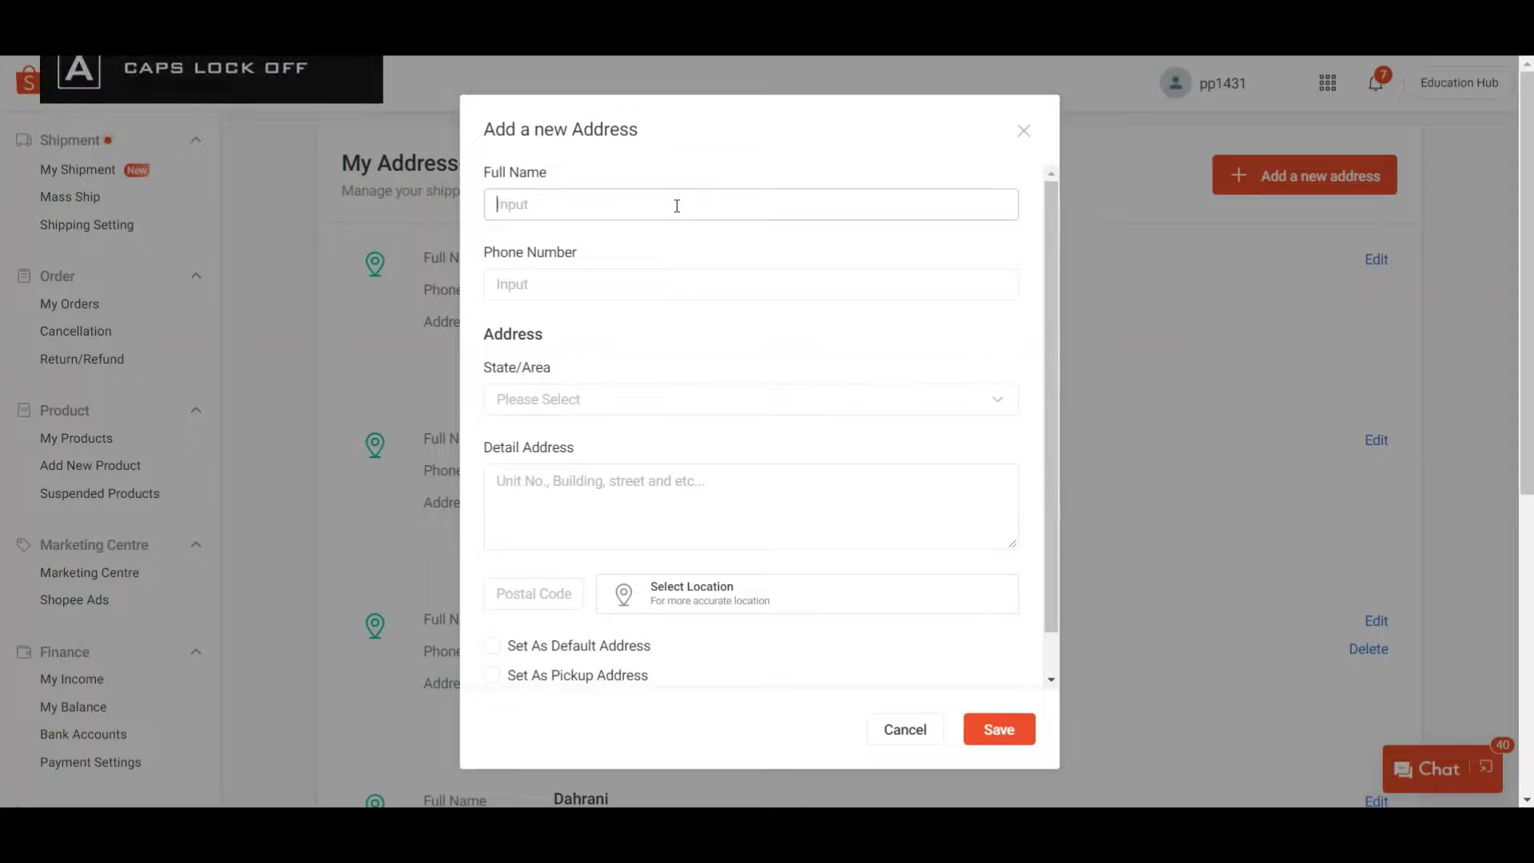
{"action": "key", "text": "Caps_Lock"}
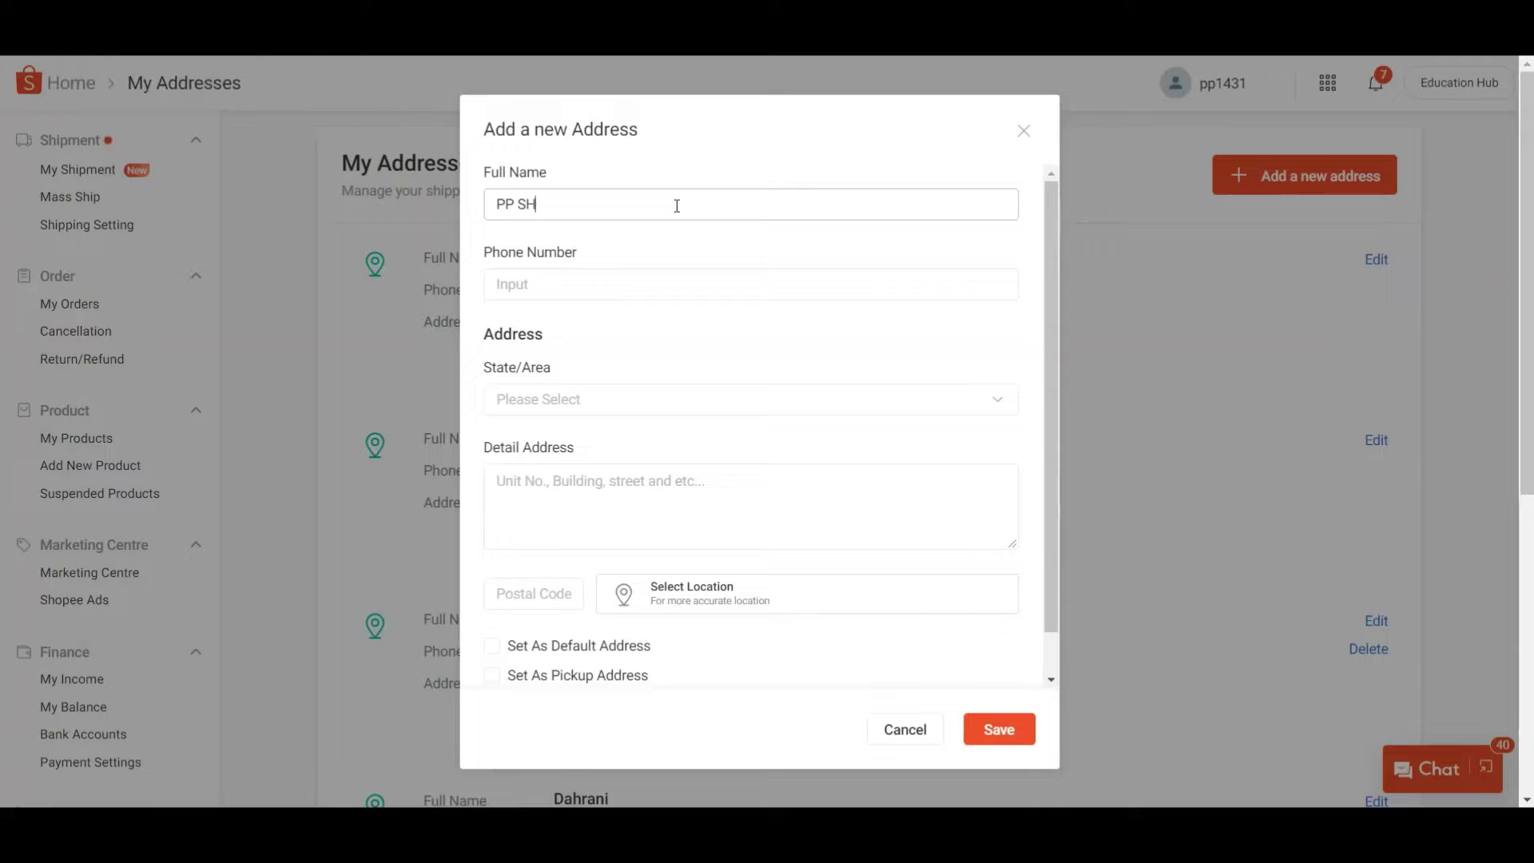
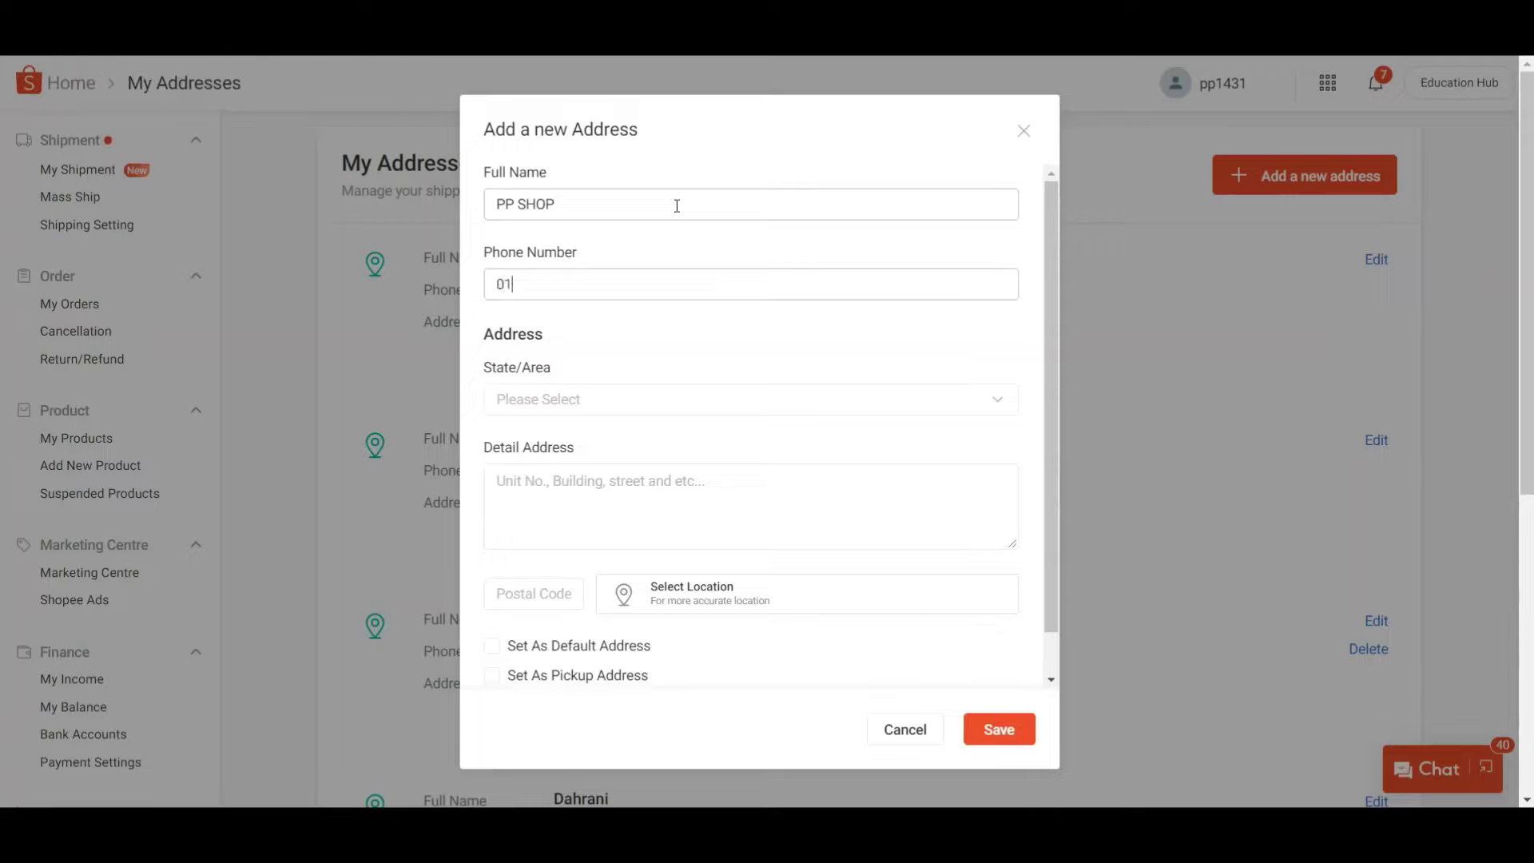
{"action": "key", "text": "Tab"}
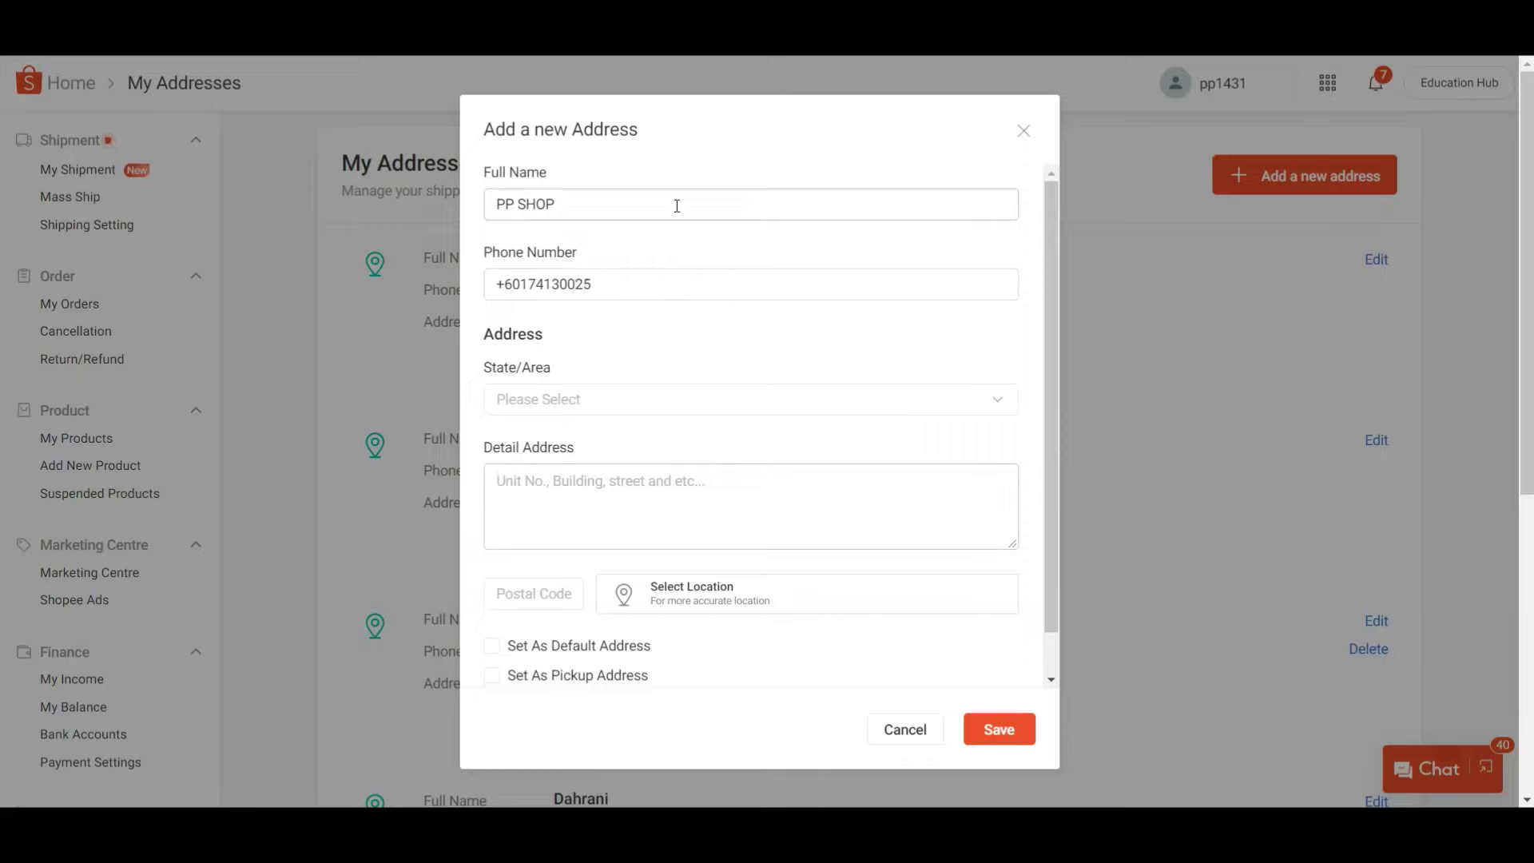
- Set State/Area to Selangor / Subang Jaya and select StarAsia's office address for the detail field
{"action": "left_click", "coordinate": [770, 400]}
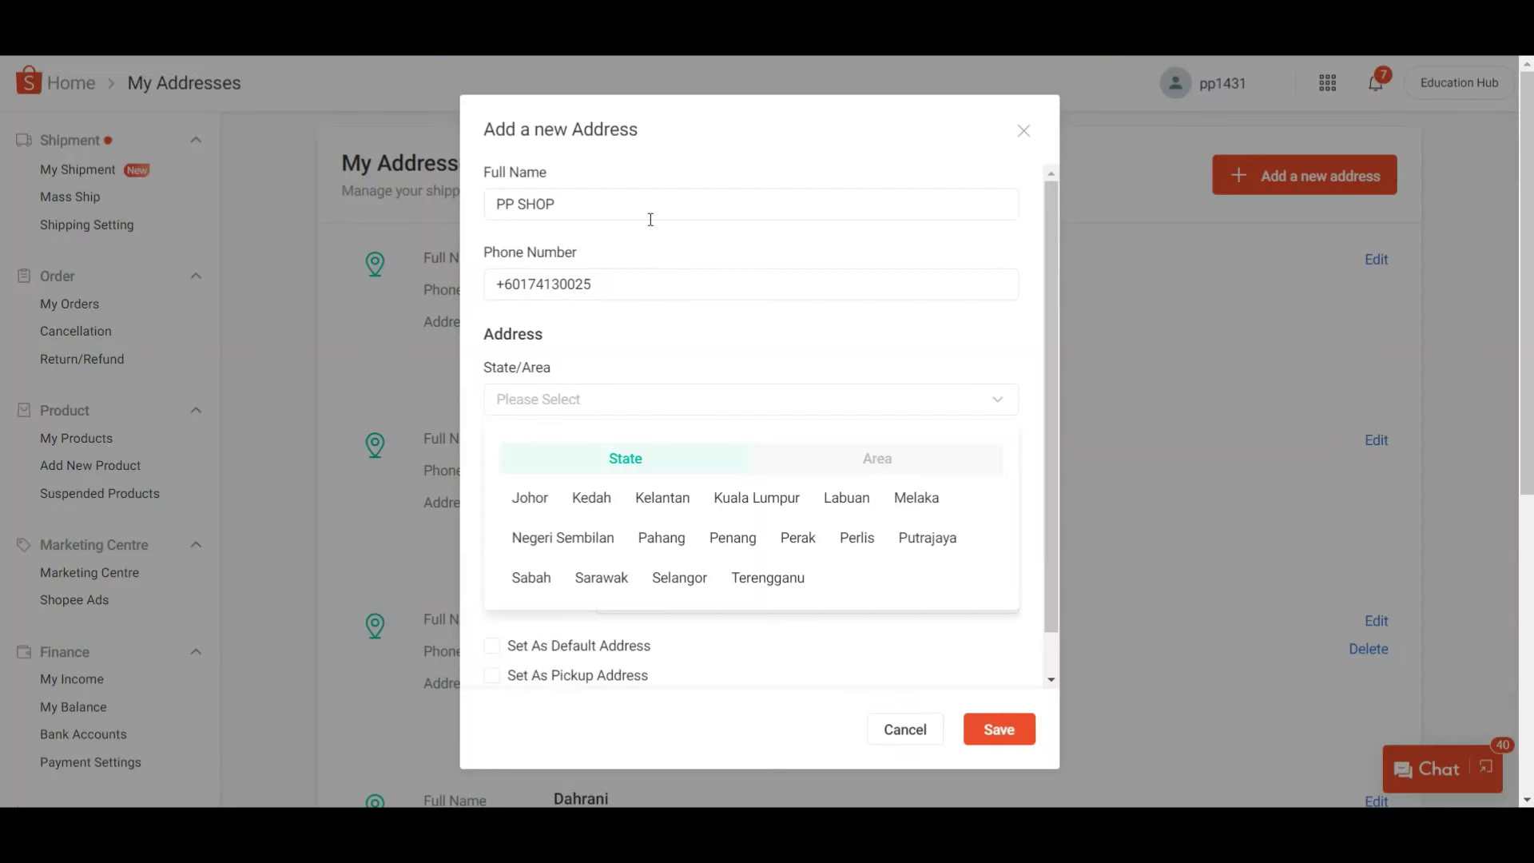
{"action": "left_click", "coordinate": [697, 401]}
{"action": "left_click", "coordinate": [697, 401]}
{"action": "left_click", "coordinate": [669, 580]}
{"action": "scroll", "coordinate": [764, 419], "scroll_direction": "down", "scroll_amount": 1}
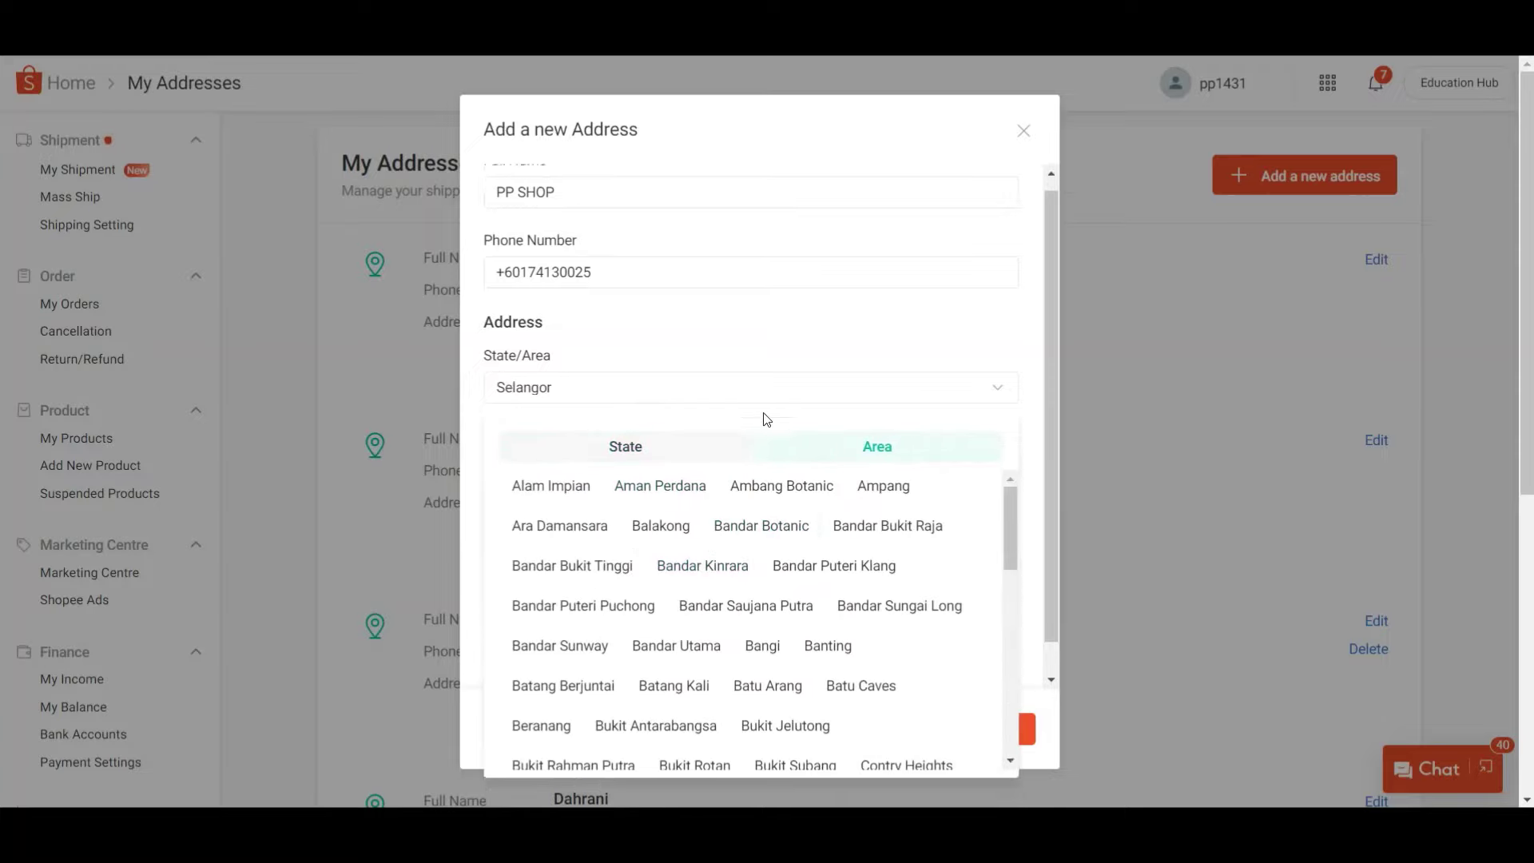
{"action": "scroll", "coordinate": [774, 523], "scroll_direction": "down", "scroll_amount": 6}
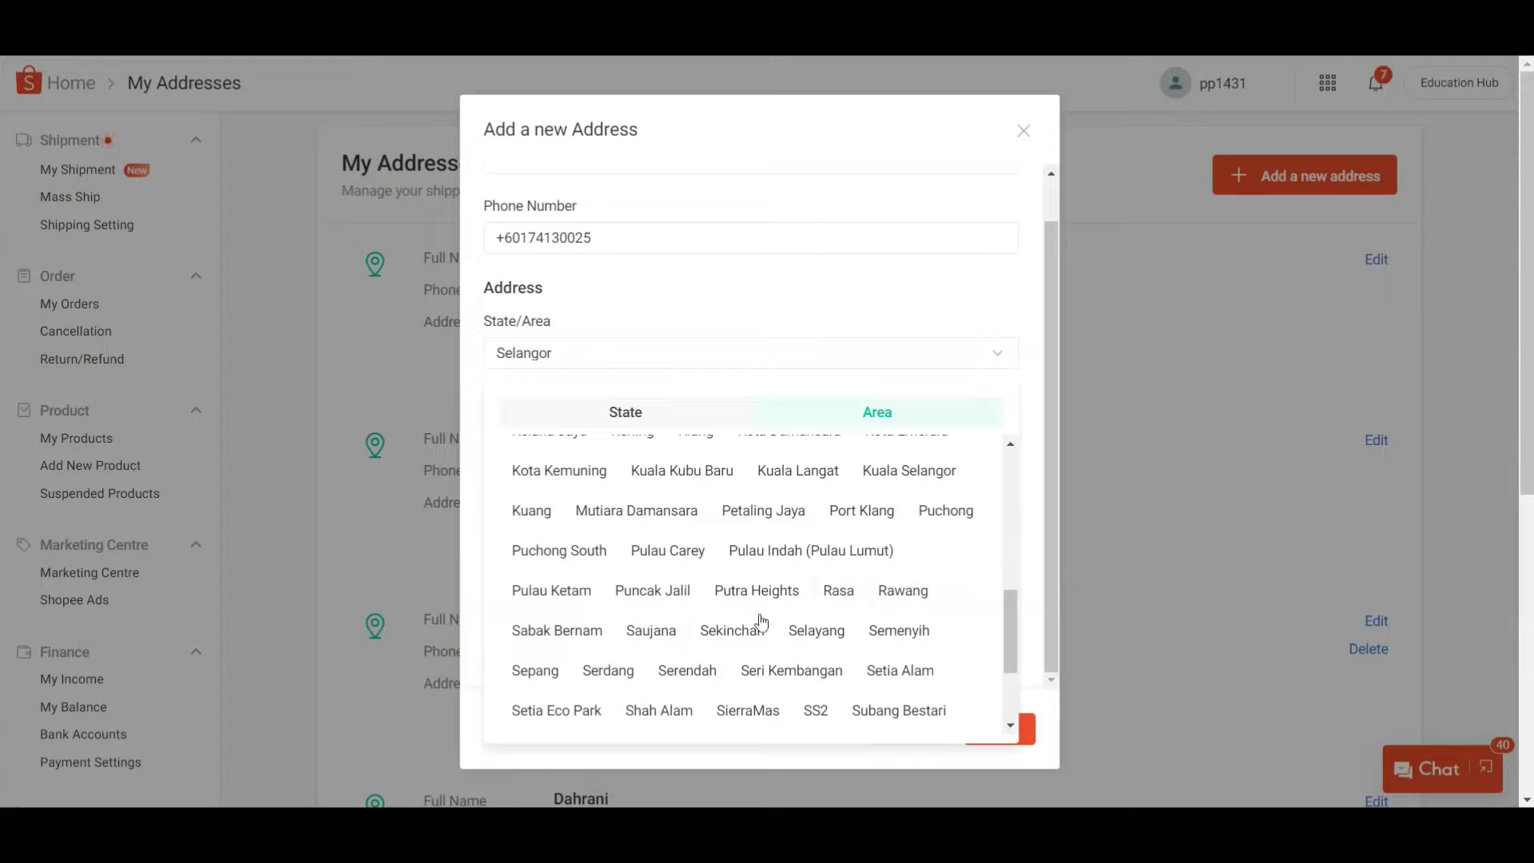
{"action": "scroll", "coordinate": [719, 608], "scroll_direction": "down", "scroll_amount": 2}
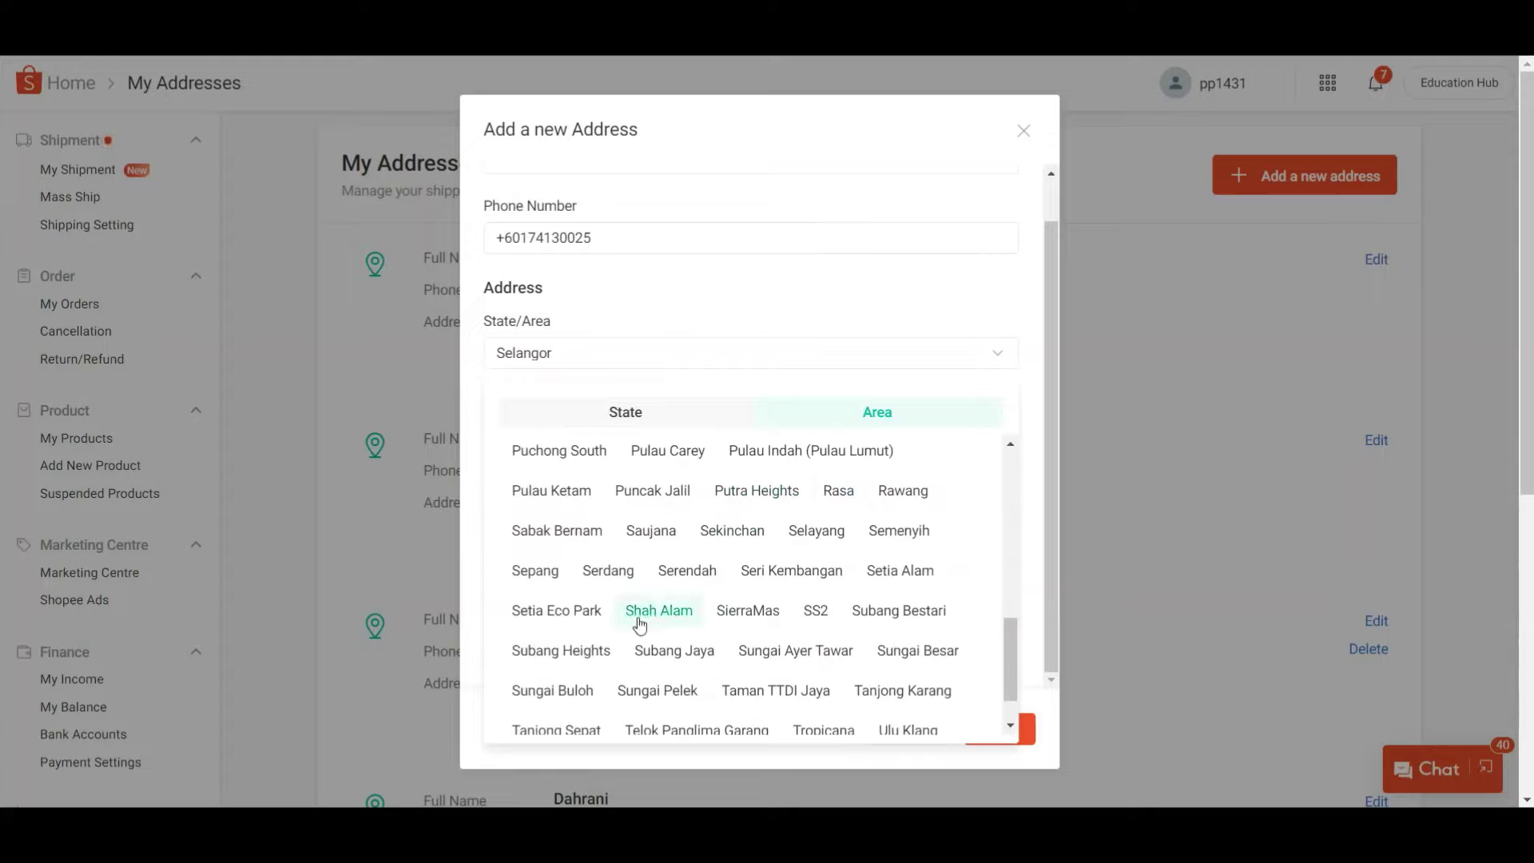
{"action": "left_click", "coordinate": [670, 649]}
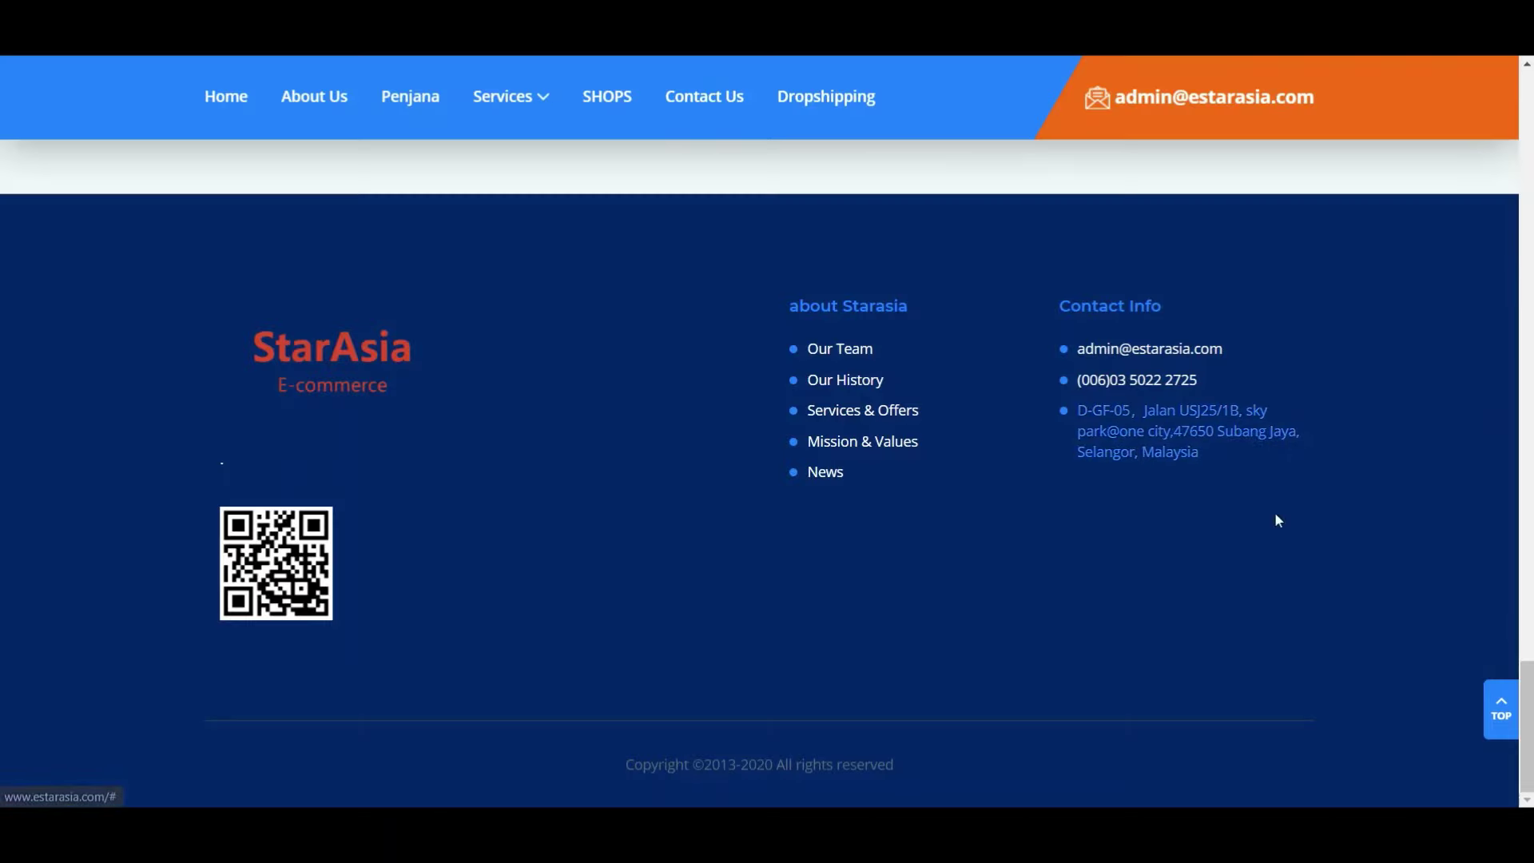
{"action": "left_click_drag", "start_coordinate": [1273, 520], "coordinate": [1078, 407]}
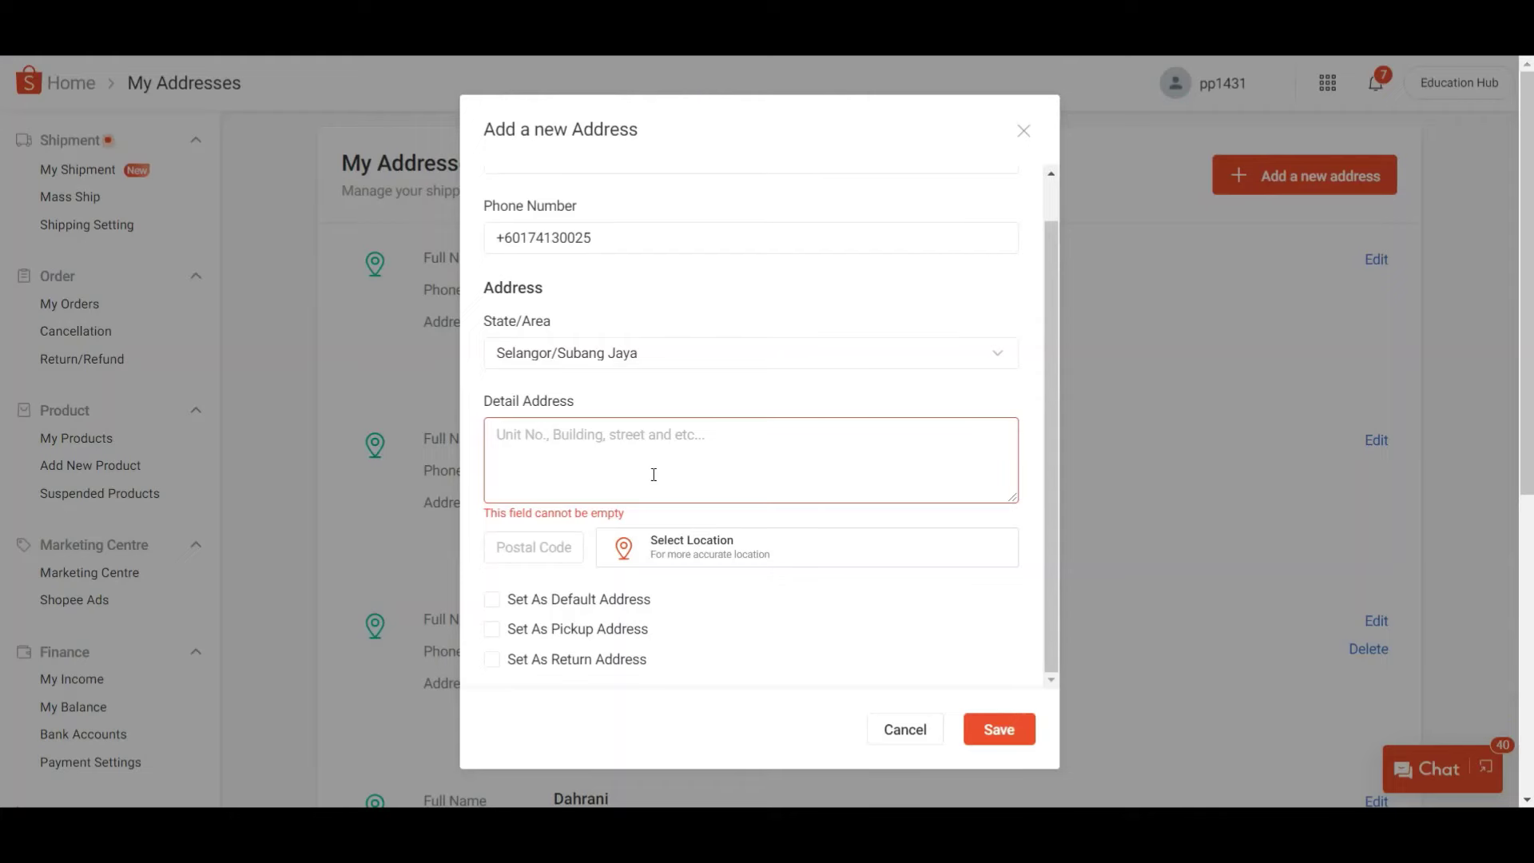
{"action": "left_click", "coordinate": [750, 476]}
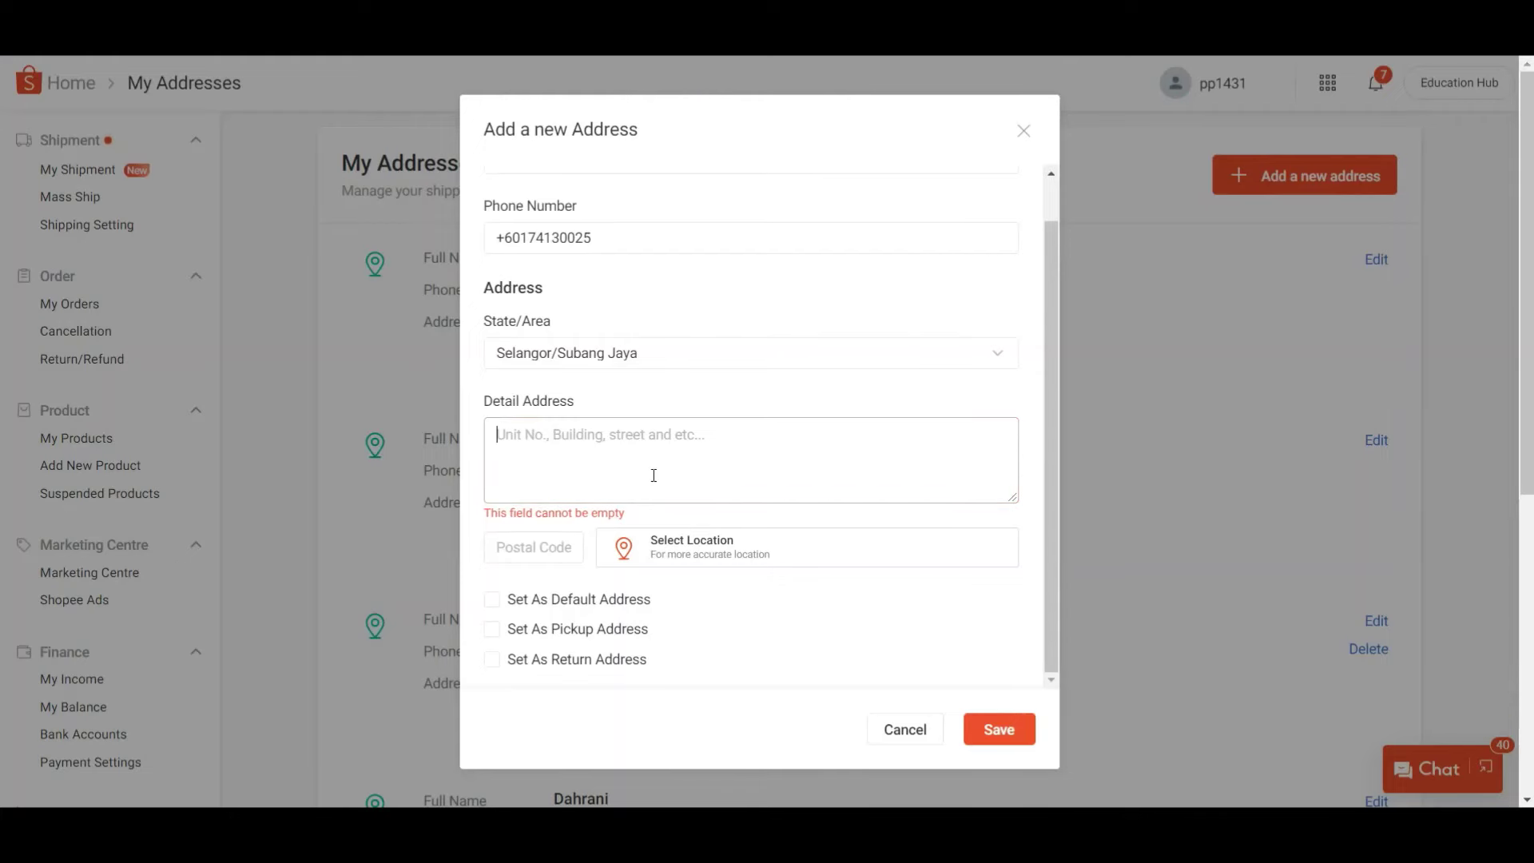
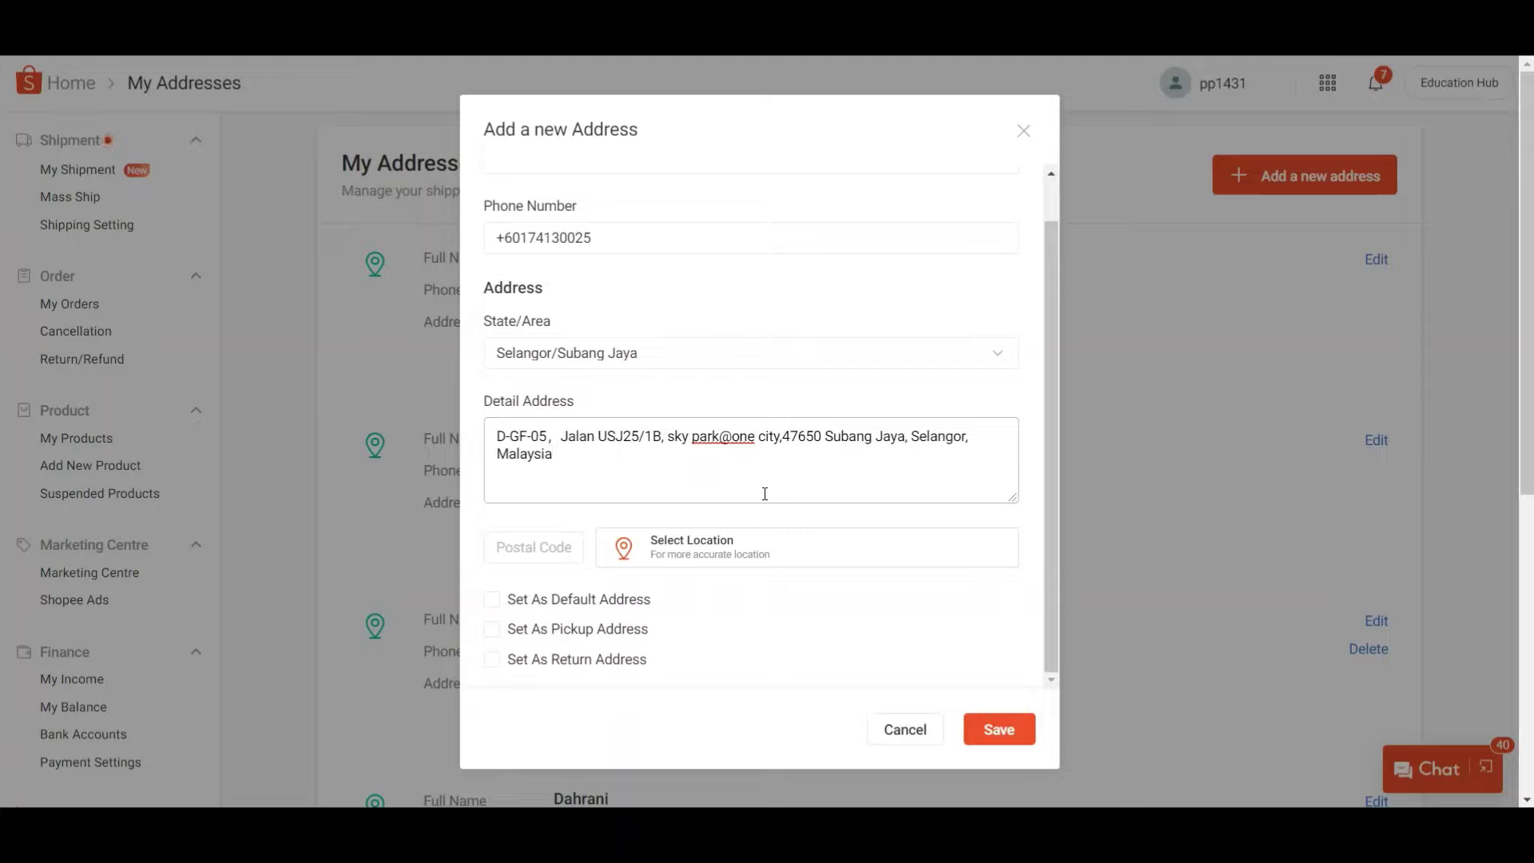
- Paste the office address, mark it as pickup address, enter postcode 47650 and save
{"action": "left_click", "coordinate": [514, 636]}
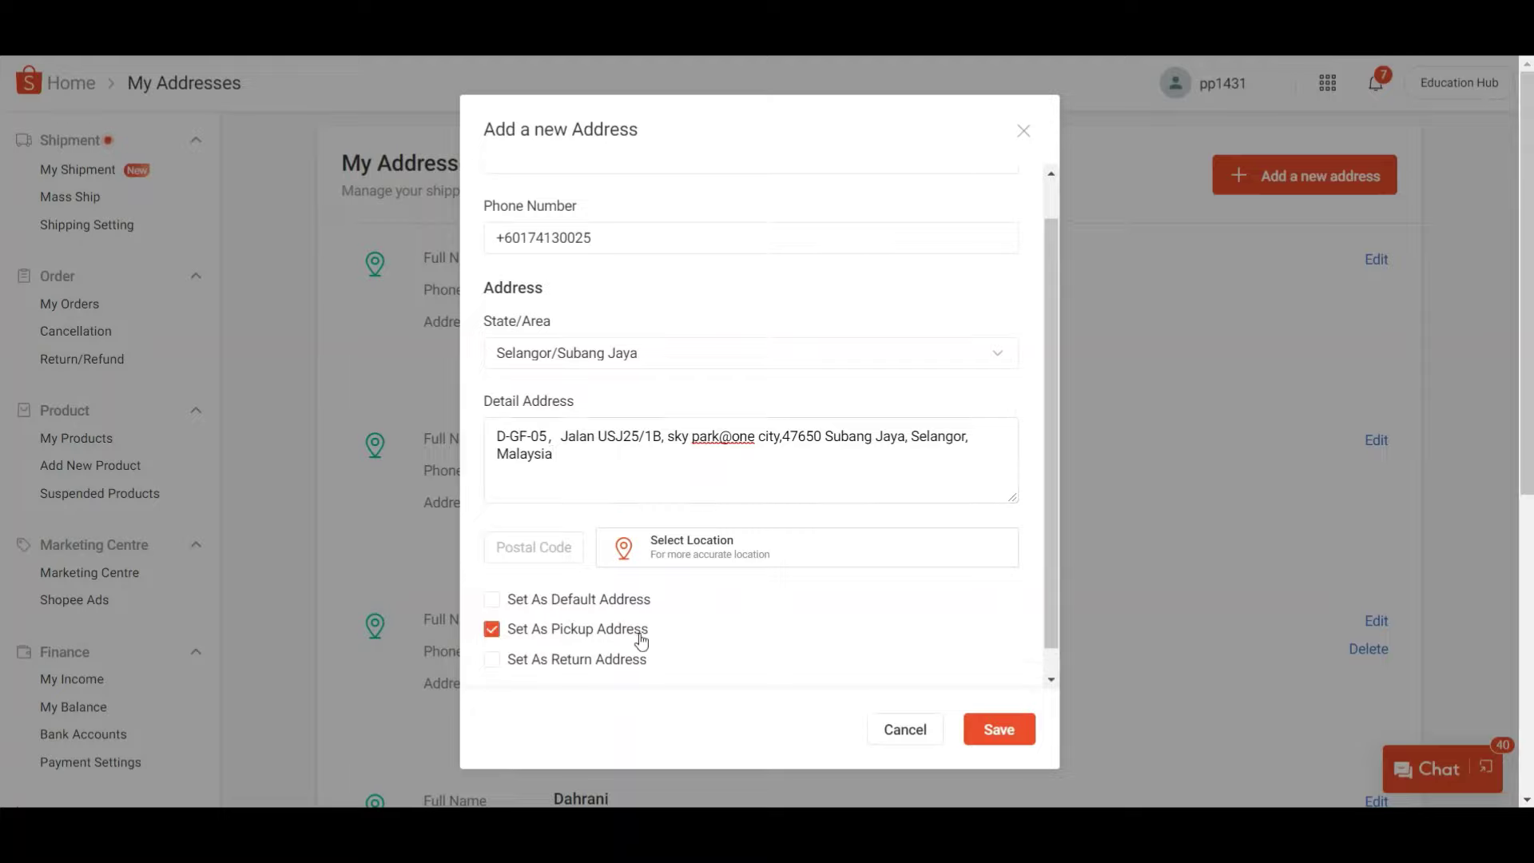
{"action": "left_click", "coordinate": [535, 516]}
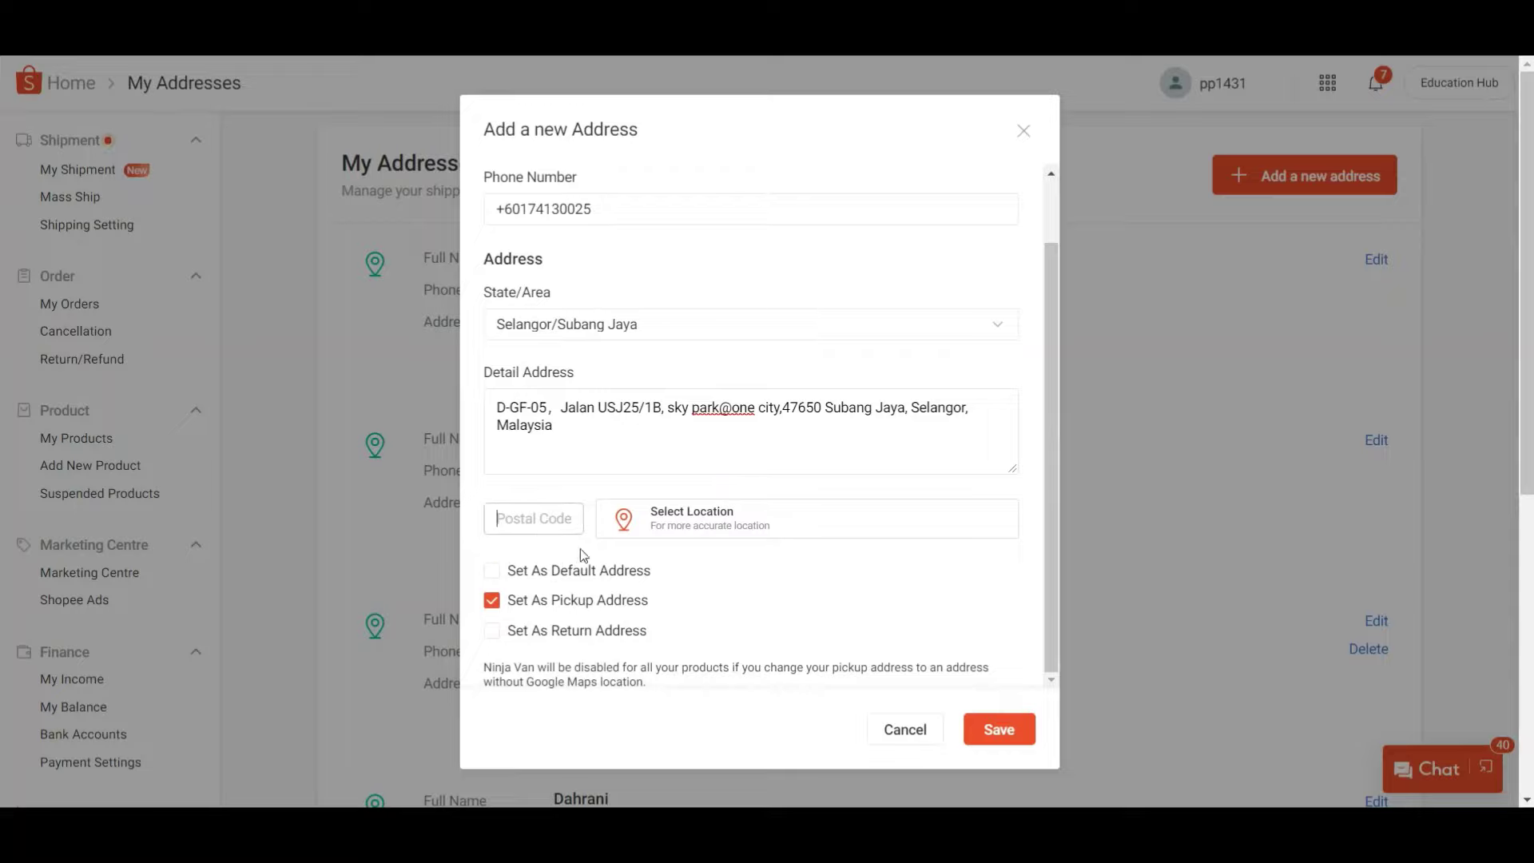
{"action": "type", "text": "47650"}
{"action": "scroll", "coordinate": [701, 520], "scroll_direction": "down", "scroll_amount": 5}
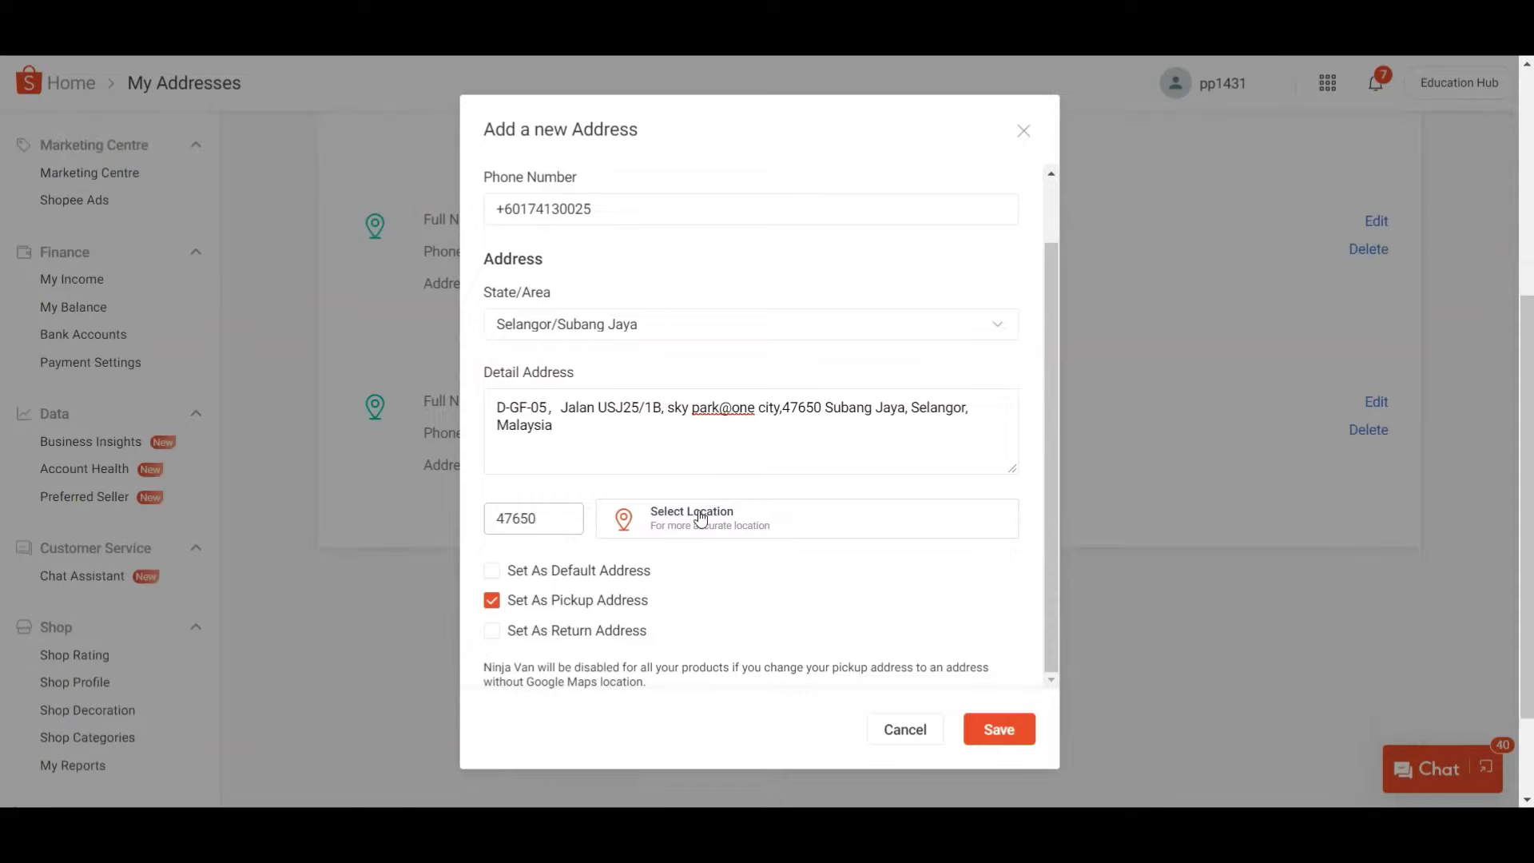
{"action": "left_click", "coordinate": [1012, 733]}
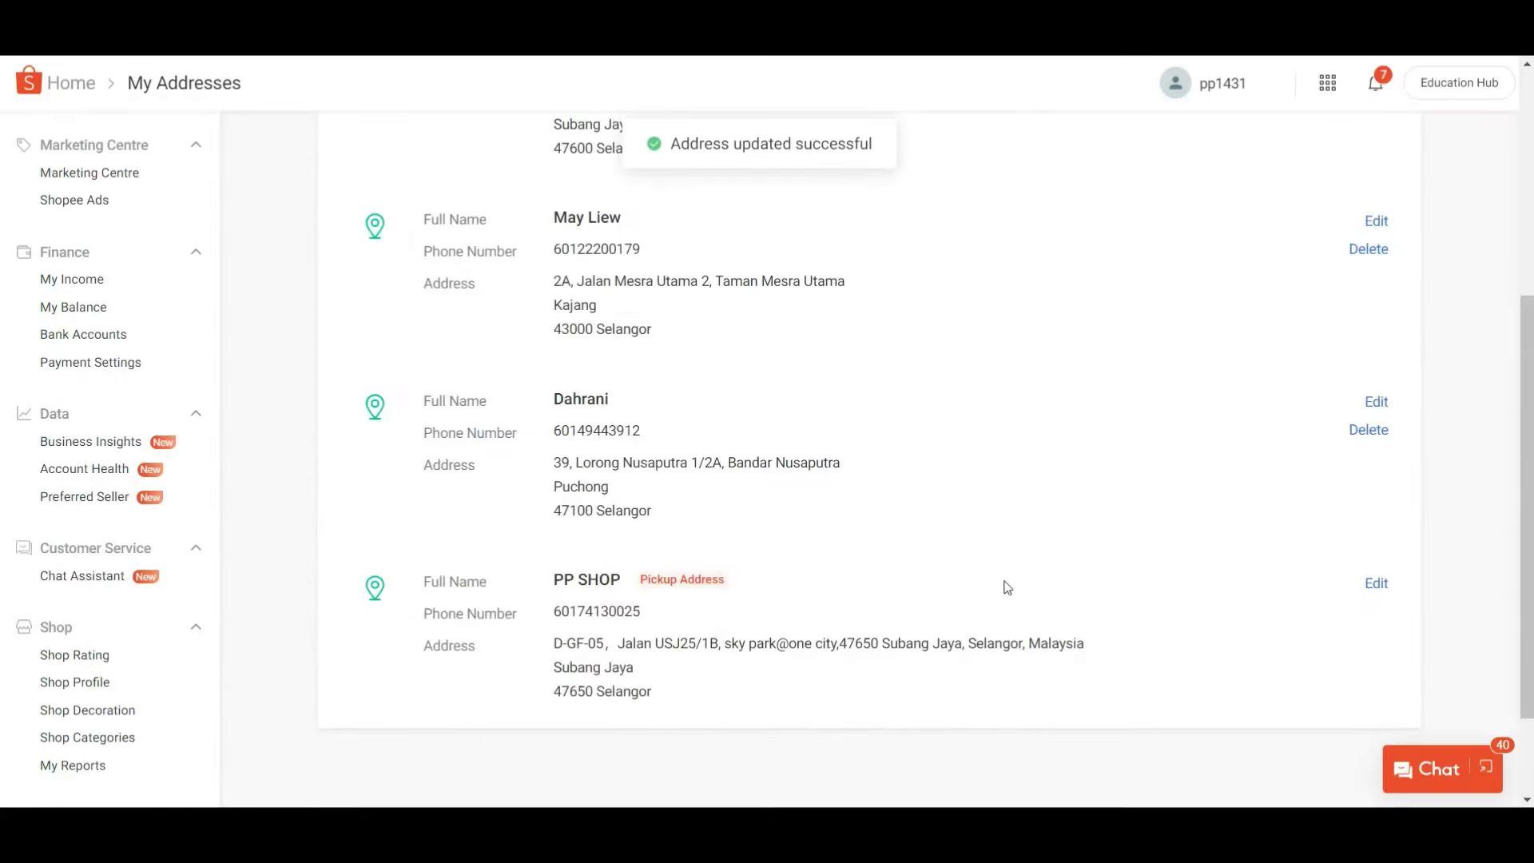
- Return to the Seller Centre home dashboard
{"action": "scroll", "coordinate": [1008, 587], "scroll_direction": "up", "scroll_amount": 5}
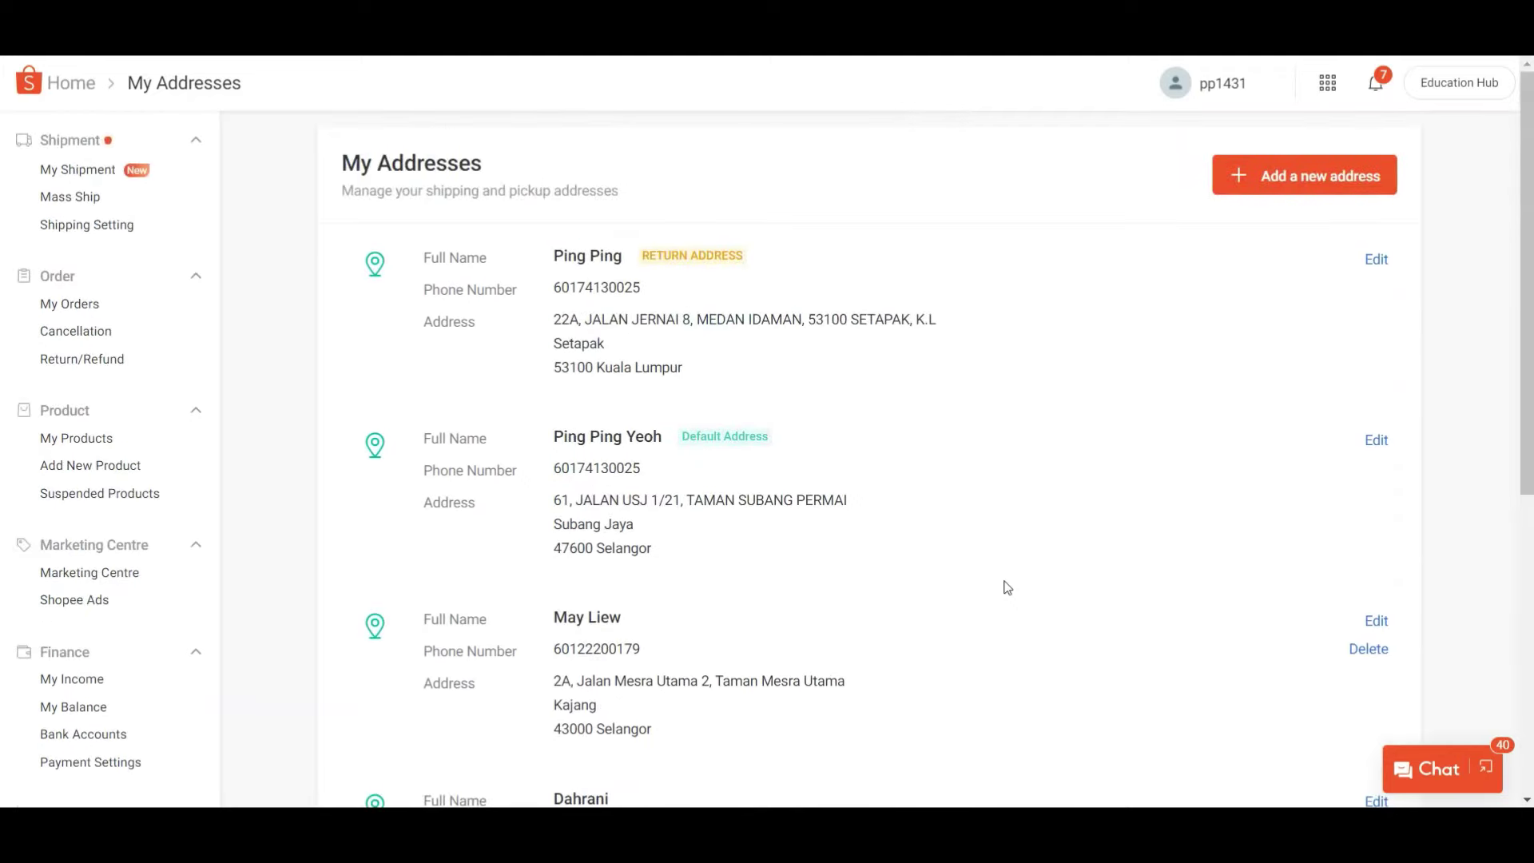
{"action": "scroll", "coordinate": [1005, 587], "scroll_direction": "down", "scroll_amount": 6}
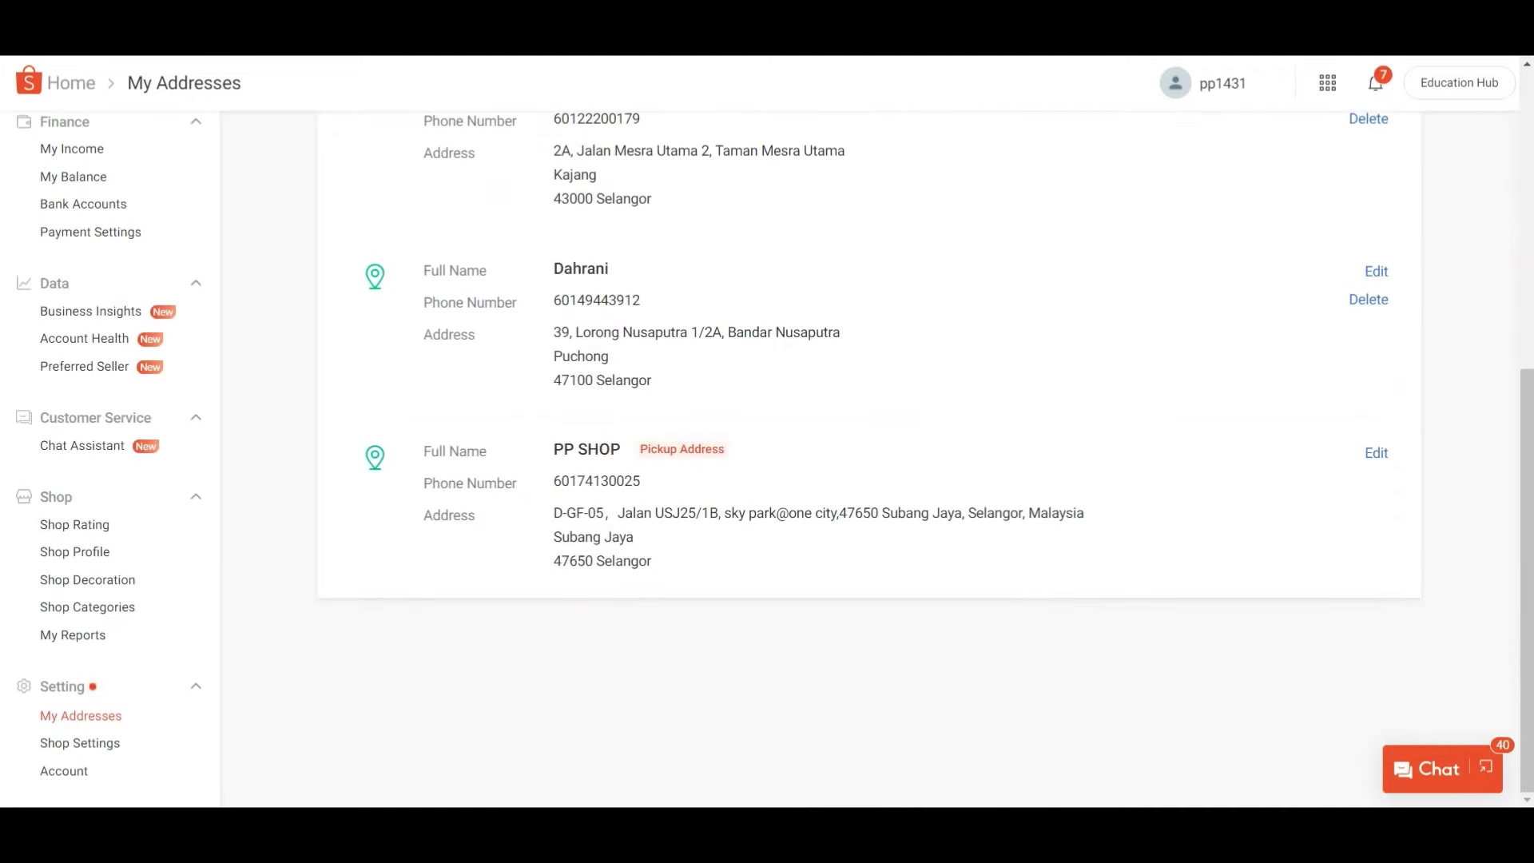
{"action": "left_click", "coordinate": [84, 83]}
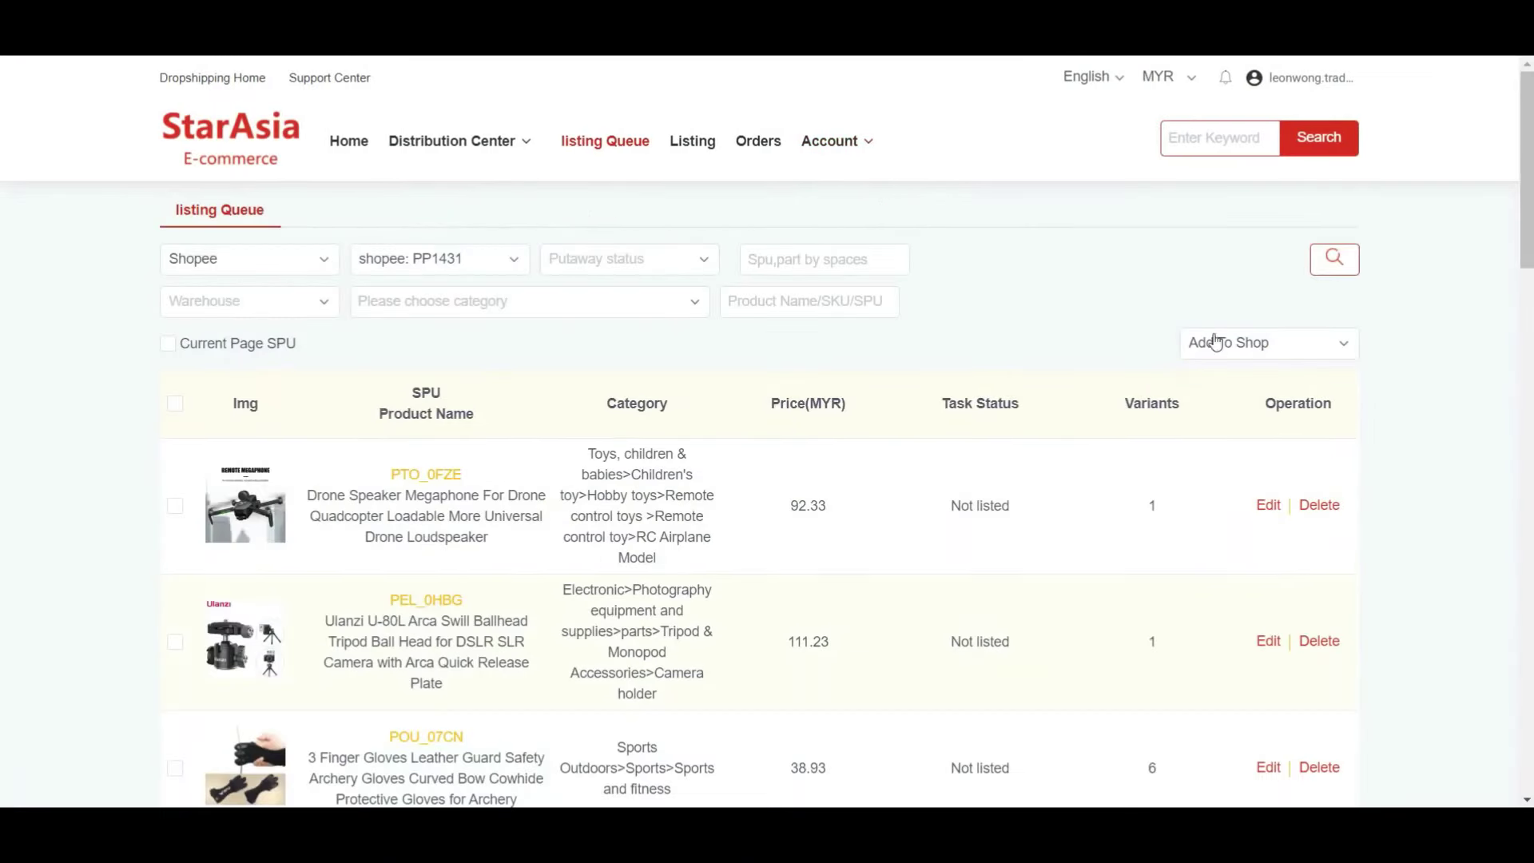
- Try bulk Add To Shop, then tick the drone megaphone, Ulanzi tripod head and archery gloves
{"action": "left_click", "coordinate": [1240, 352]}
{"action": "left_click", "coordinate": [1241, 446]}
{"action": "left_click", "coordinate": [175, 505]}
{"action": "scroll", "coordinate": [177, 508], "scroll_direction": "down", "scroll_amount": 3}
{"action": "left_click", "coordinate": [176, 444]}
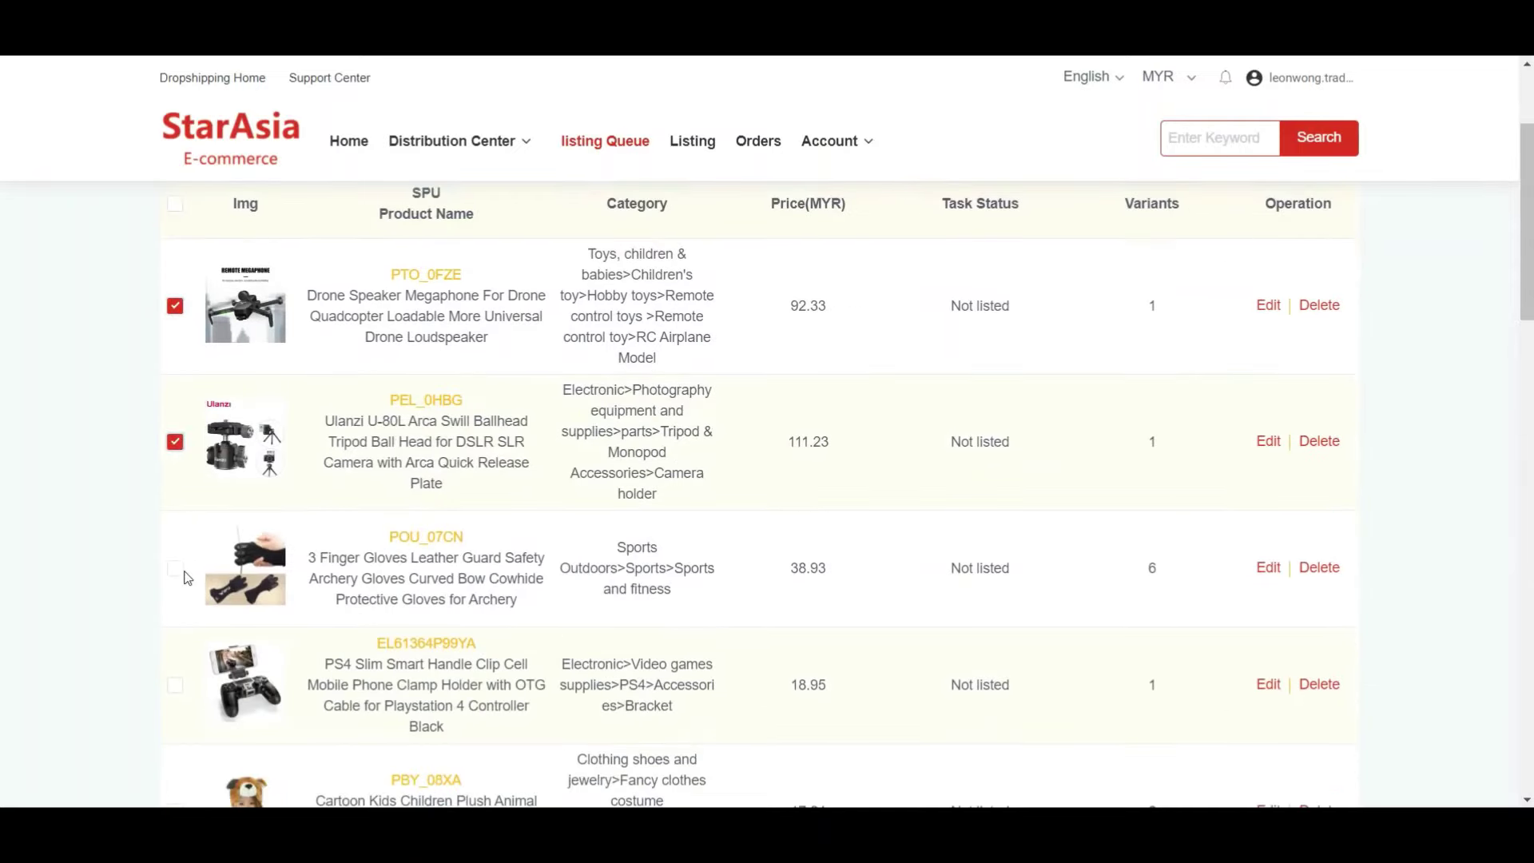
{"action": "left_click", "coordinate": [176, 569]}
{"action": "scroll", "coordinate": [918, 531], "scroll_direction": "up", "scroll_amount": 3}
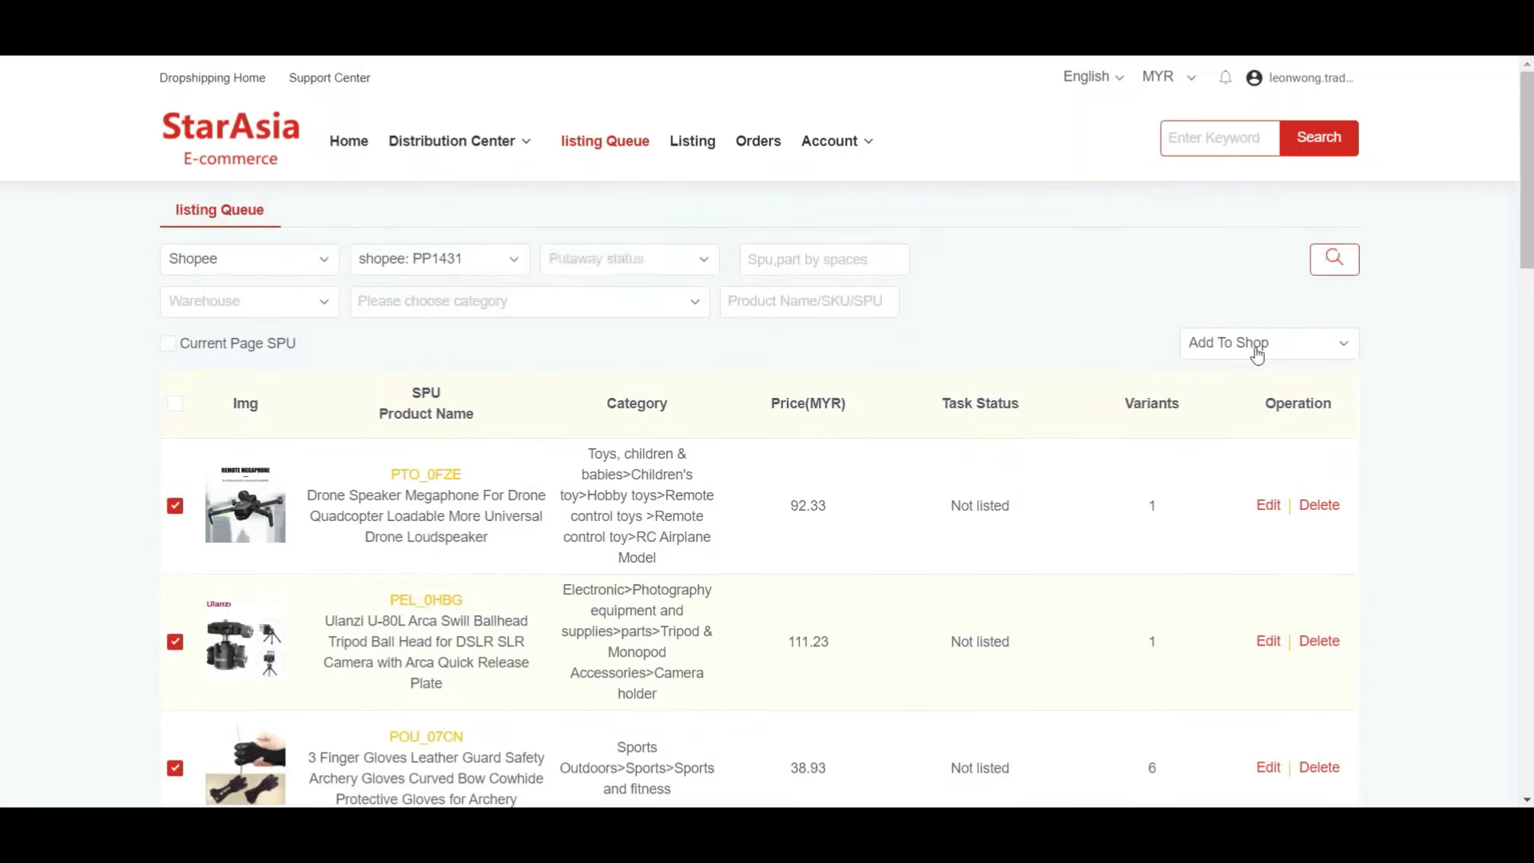
- Re-tick the Ulanzi tripod head and archery gloves and start bulk Add To Shop
{"action": "left_click", "coordinate": [175, 641]}
{"action": "left_click", "coordinate": [175, 641]}
{"action": "scroll", "coordinate": [156, 582], "scroll_direction": "down", "scroll_amount": 3}
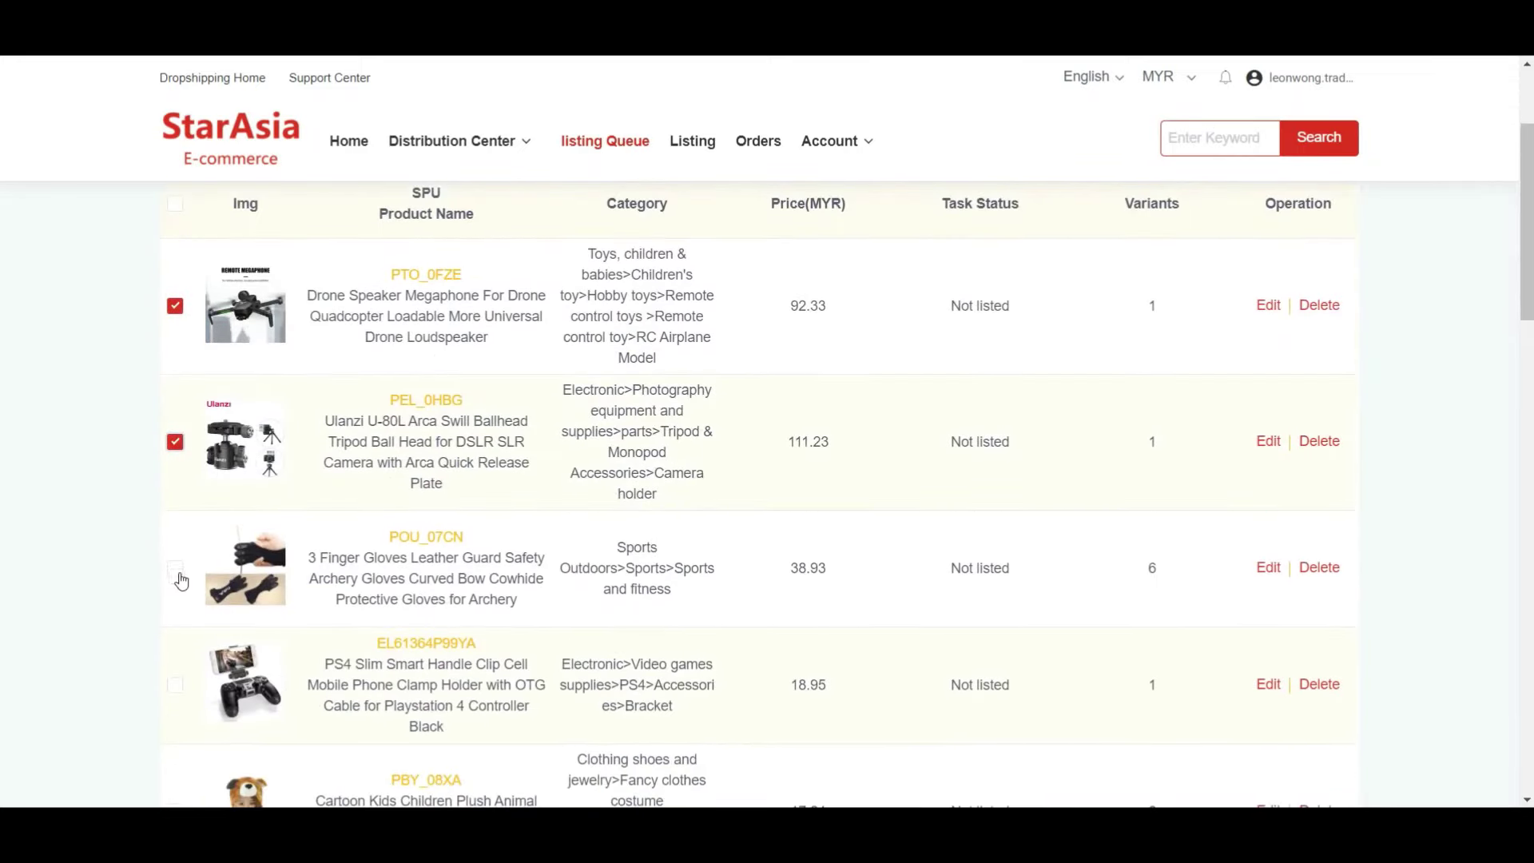
{"action": "left_click", "coordinate": [175, 568]}
{"action": "scroll", "coordinate": [823, 458], "scroll_direction": "up", "scroll_amount": 3}
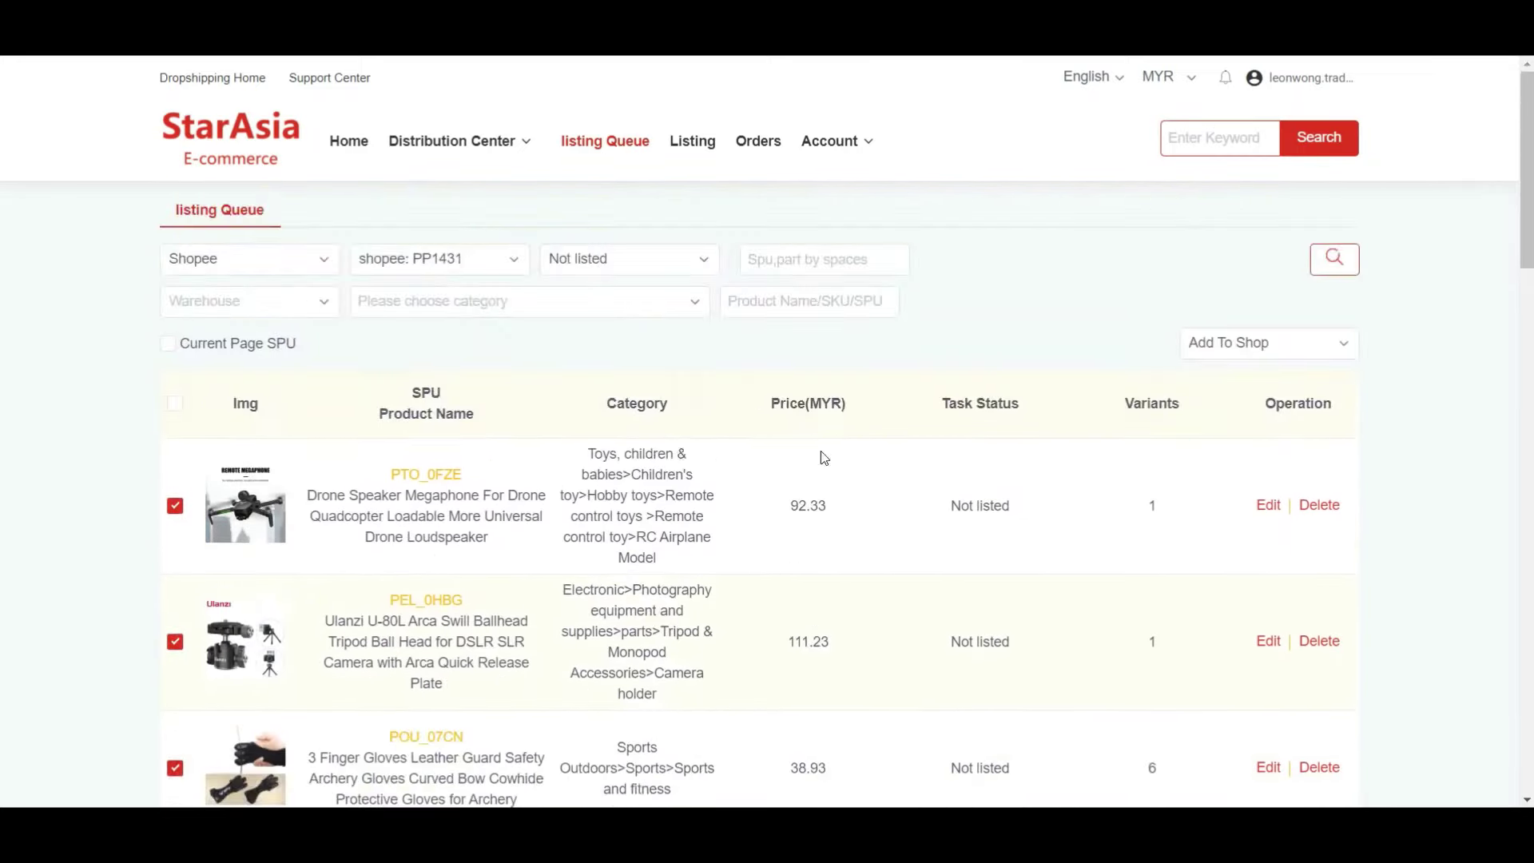
{"action": "left_click", "coordinate": [1230, 344]}
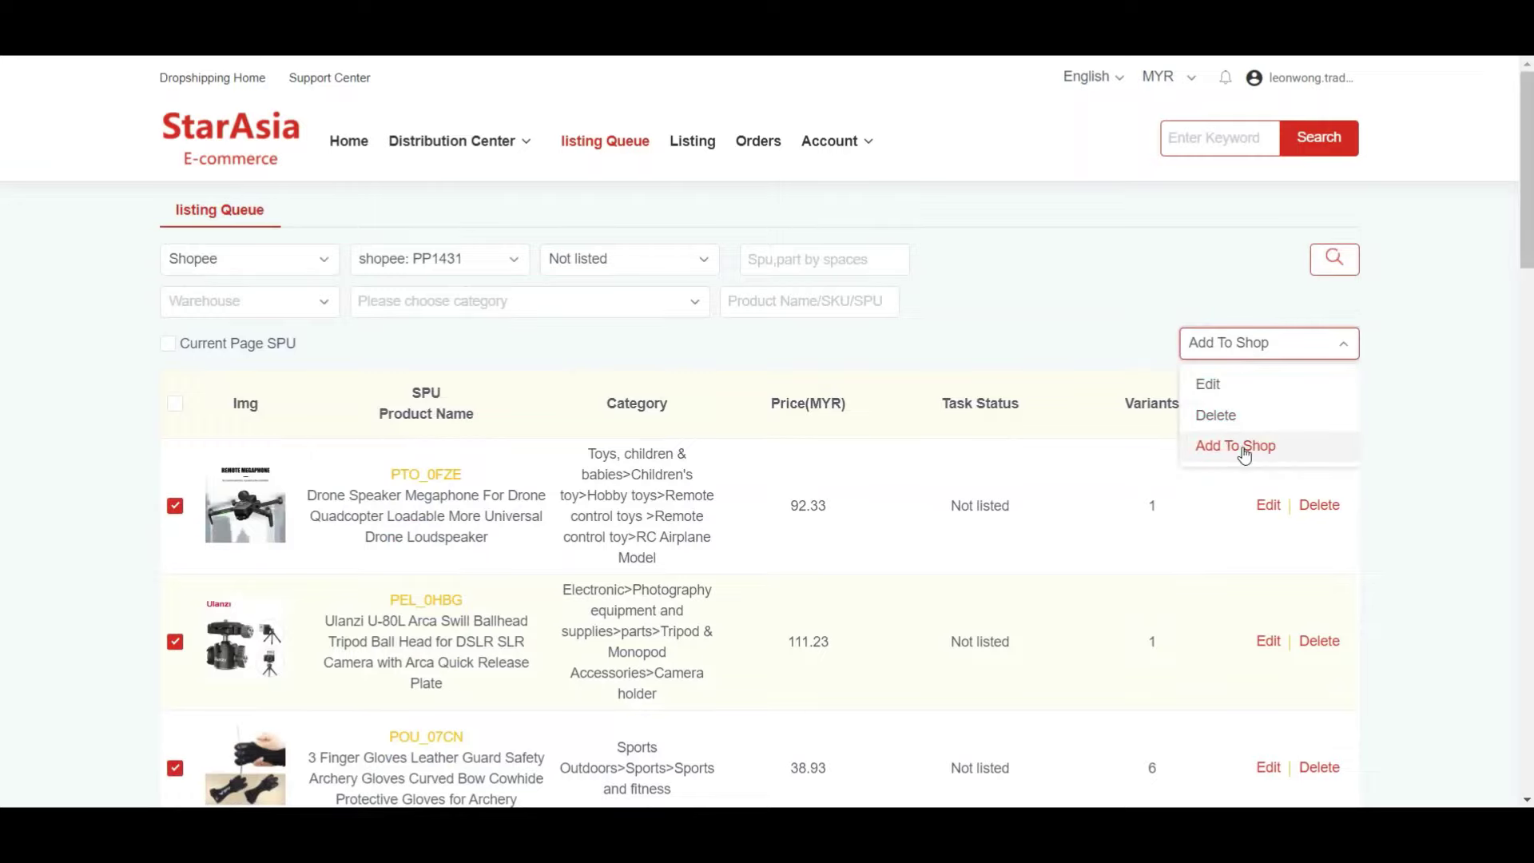
{"action": "left_click", "coordinate": [1238, 446]}
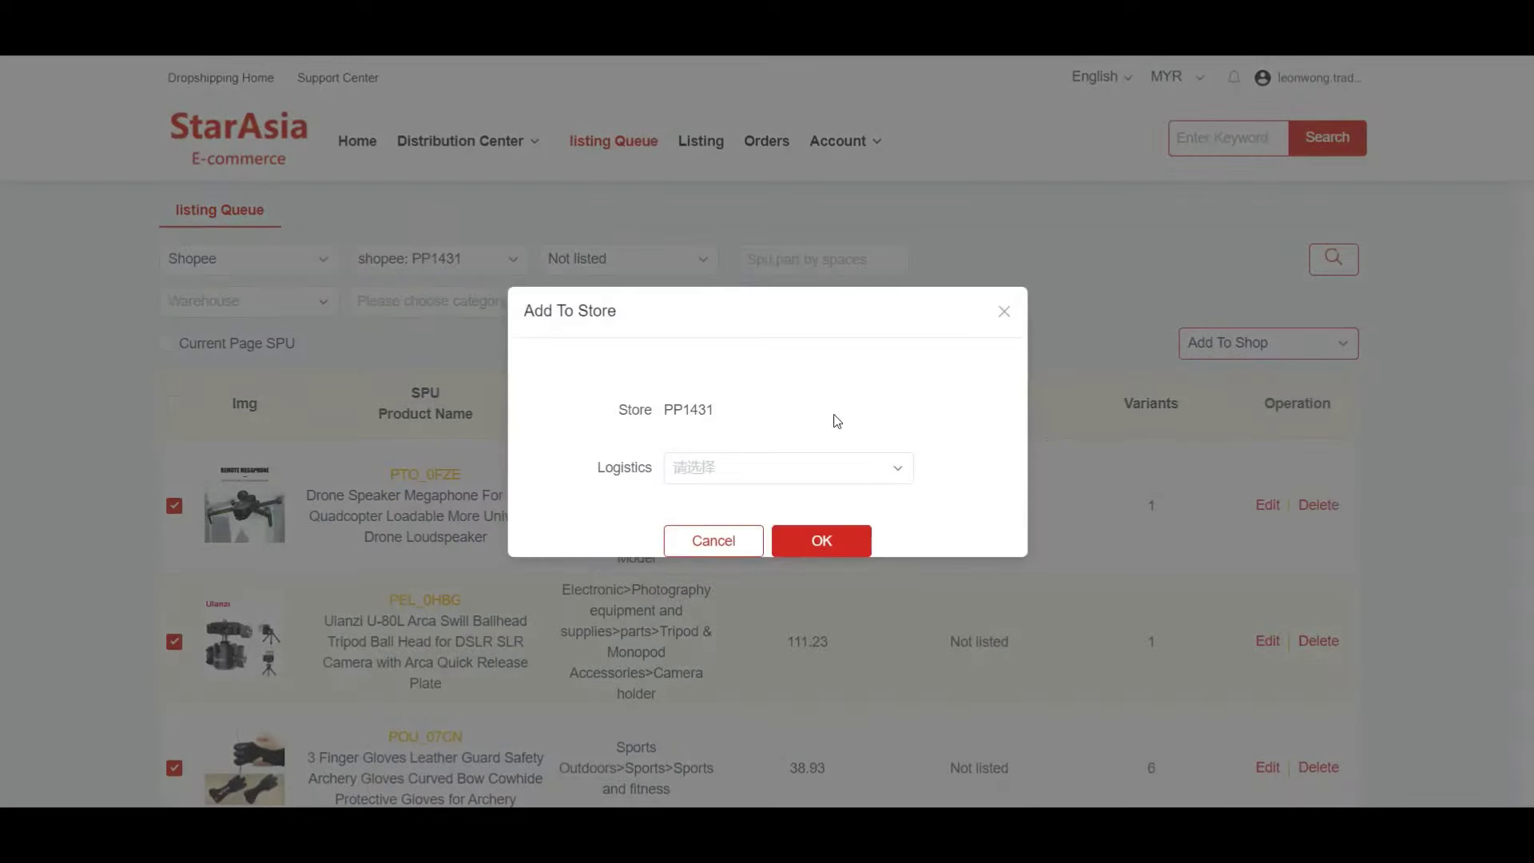
- Choose J&T Express as logistics in the Add To Store dialog and confirm for PP1431
{"action": "left_click", "coordinate": [768, 469]}
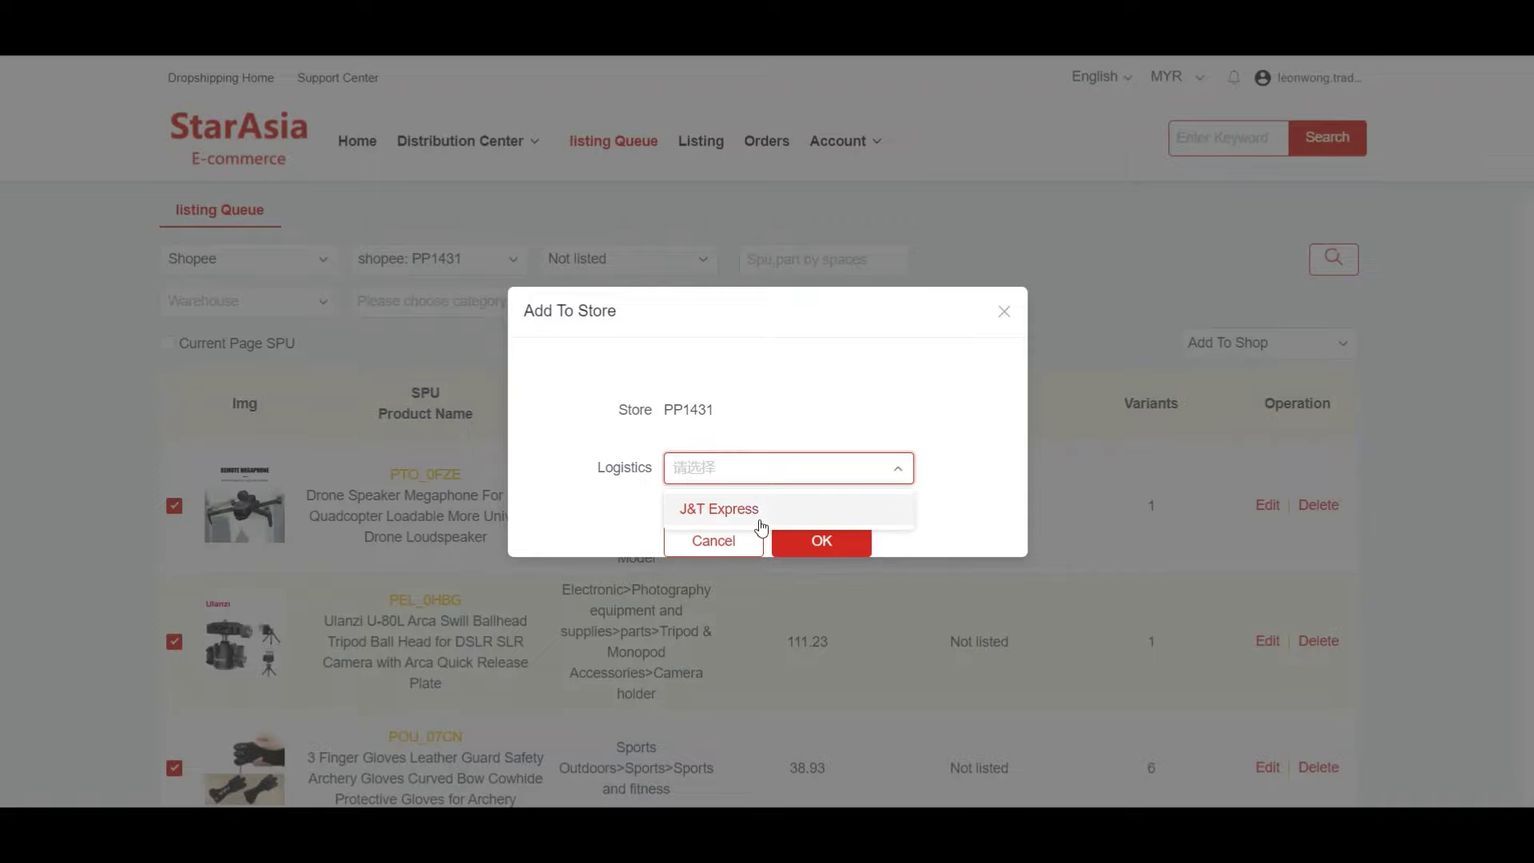
{"action": "left_click", "coordinate": [760, 523]}
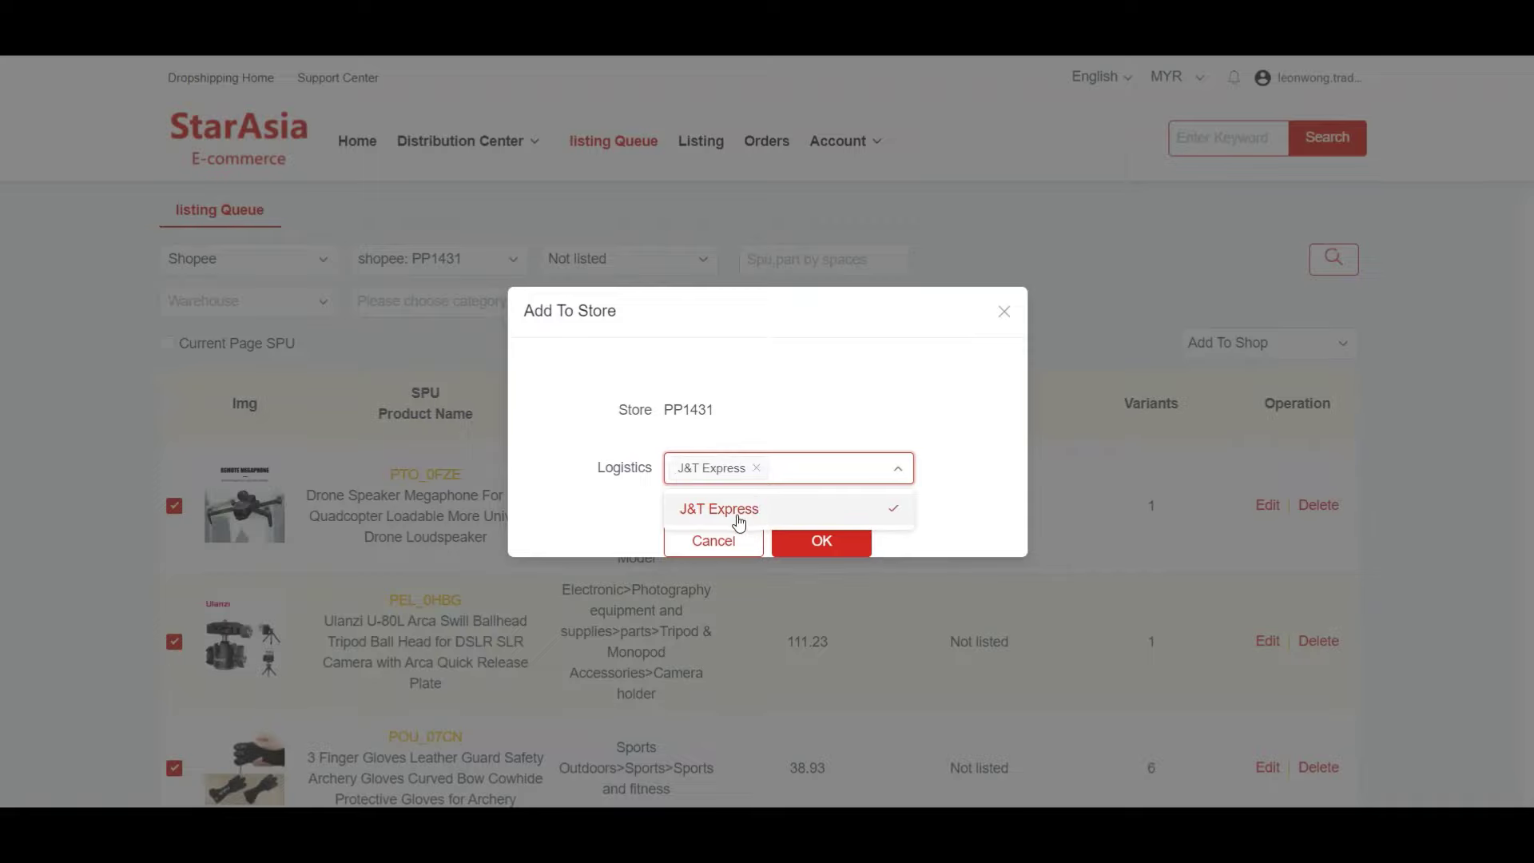
{"action": "left_click", "coordinate": [943, 473]}
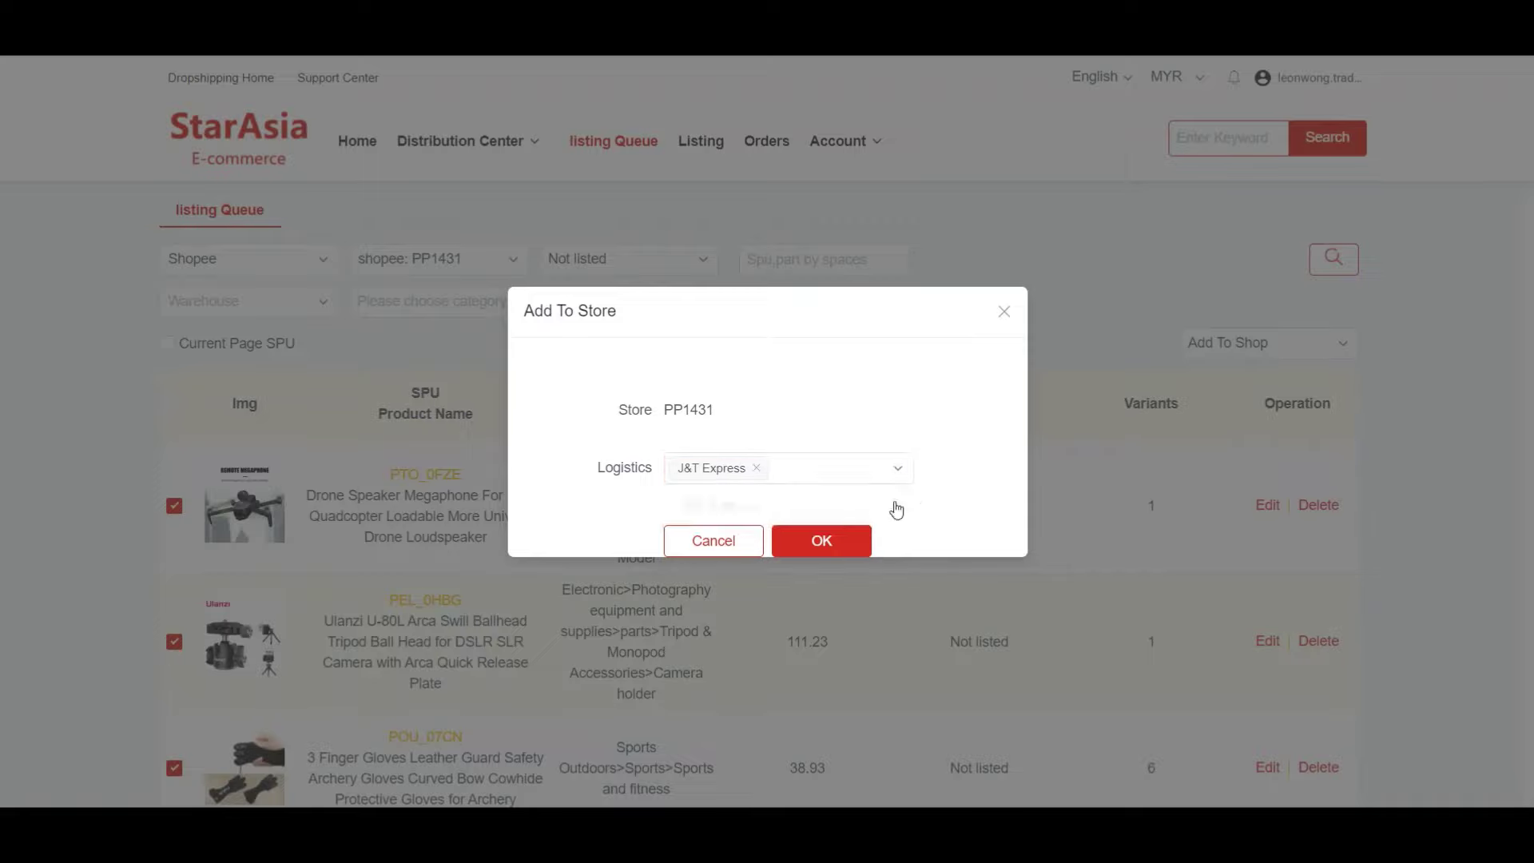
{"action": "left_click", "coordinate": [856, 542]}
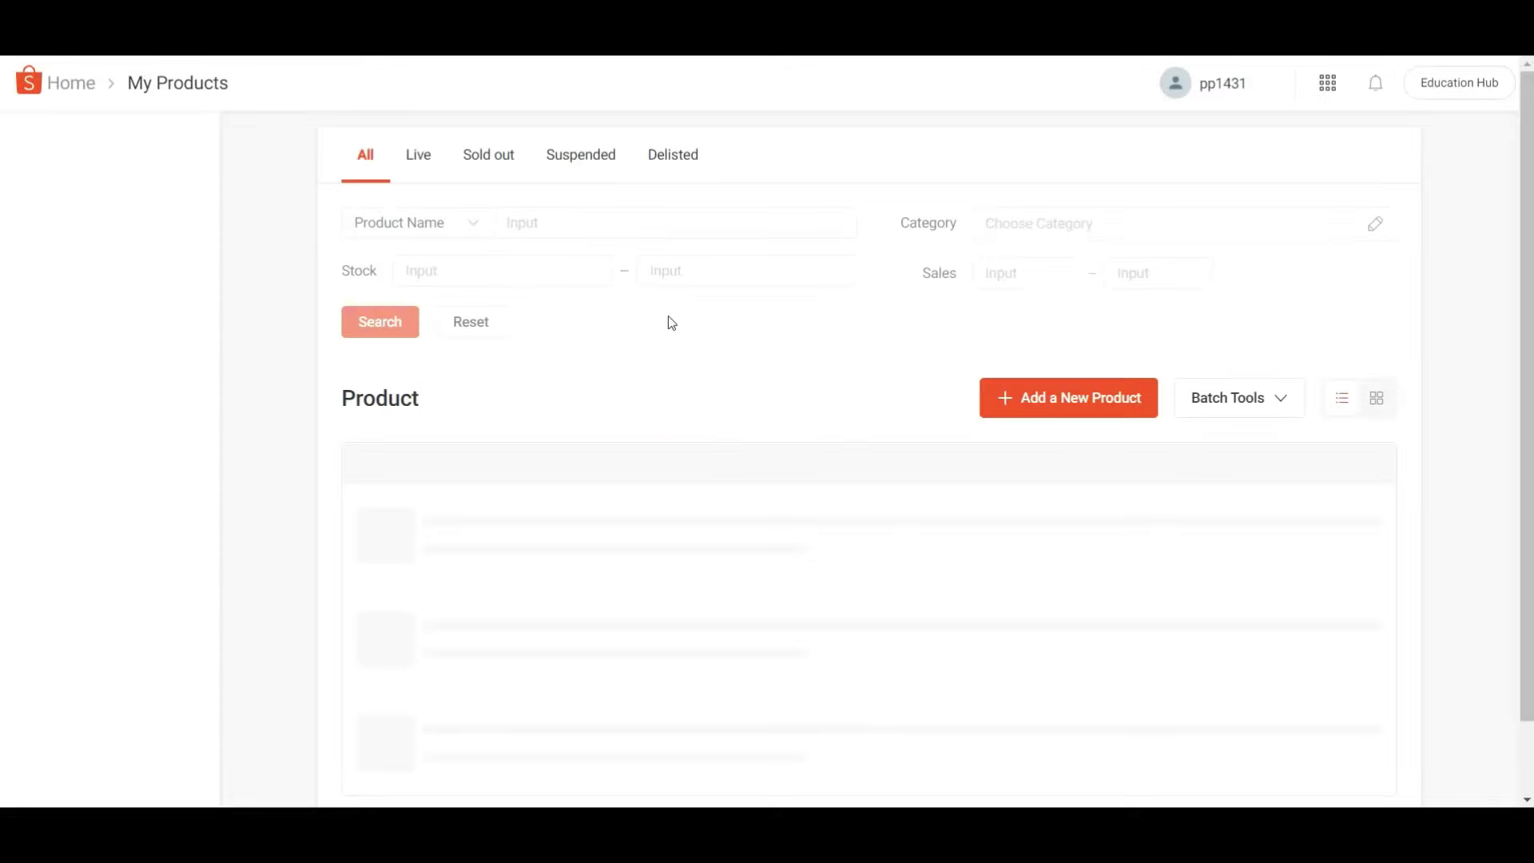
- Scroll through Shopee My Products to check the four new PP1431 listings
{"action": "scroll", "coordinate": [668, 317], "scroll_direction": "down", "scroll_amount": 1}
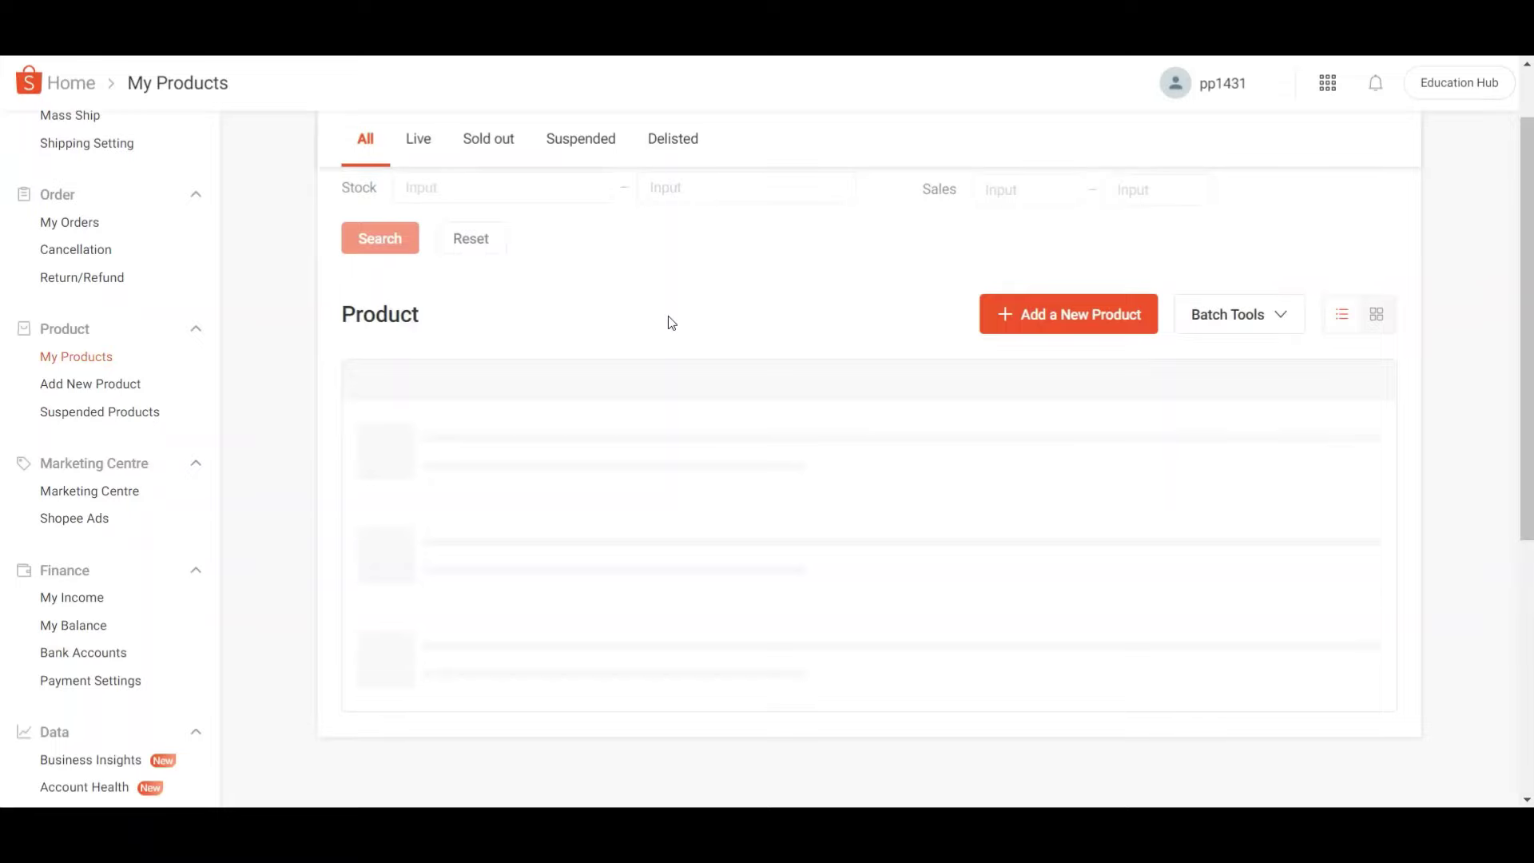
{"action": "scroll", "coordinate": [683, 316], "scroll_direction": "down", "scroll_amount": 2}
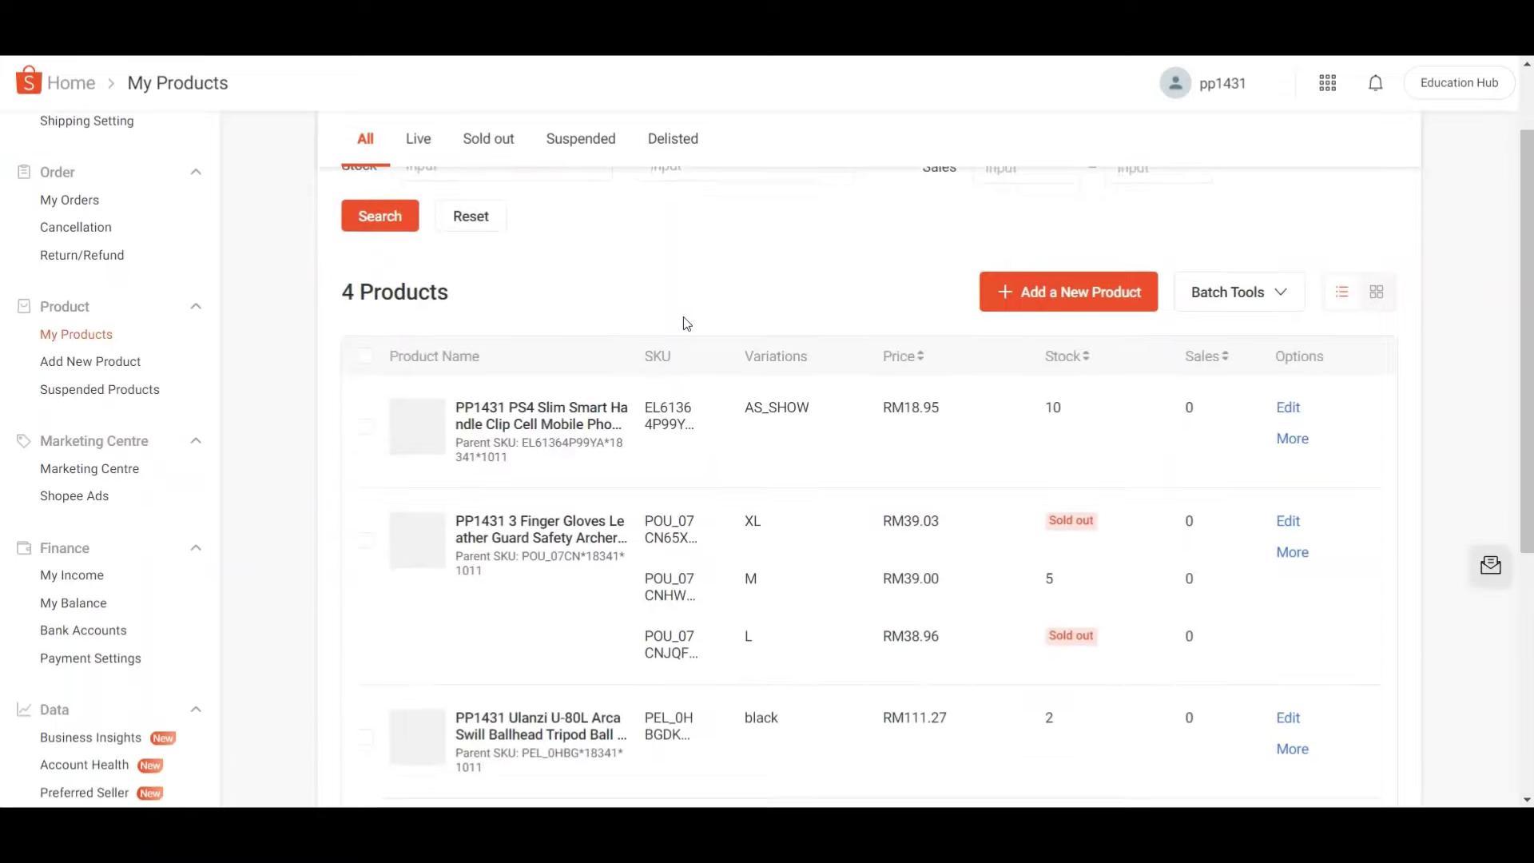
{"action": "scroll", "coordinate": [683, 316], "scroll_direction": "down", "scroll_amount": 1}
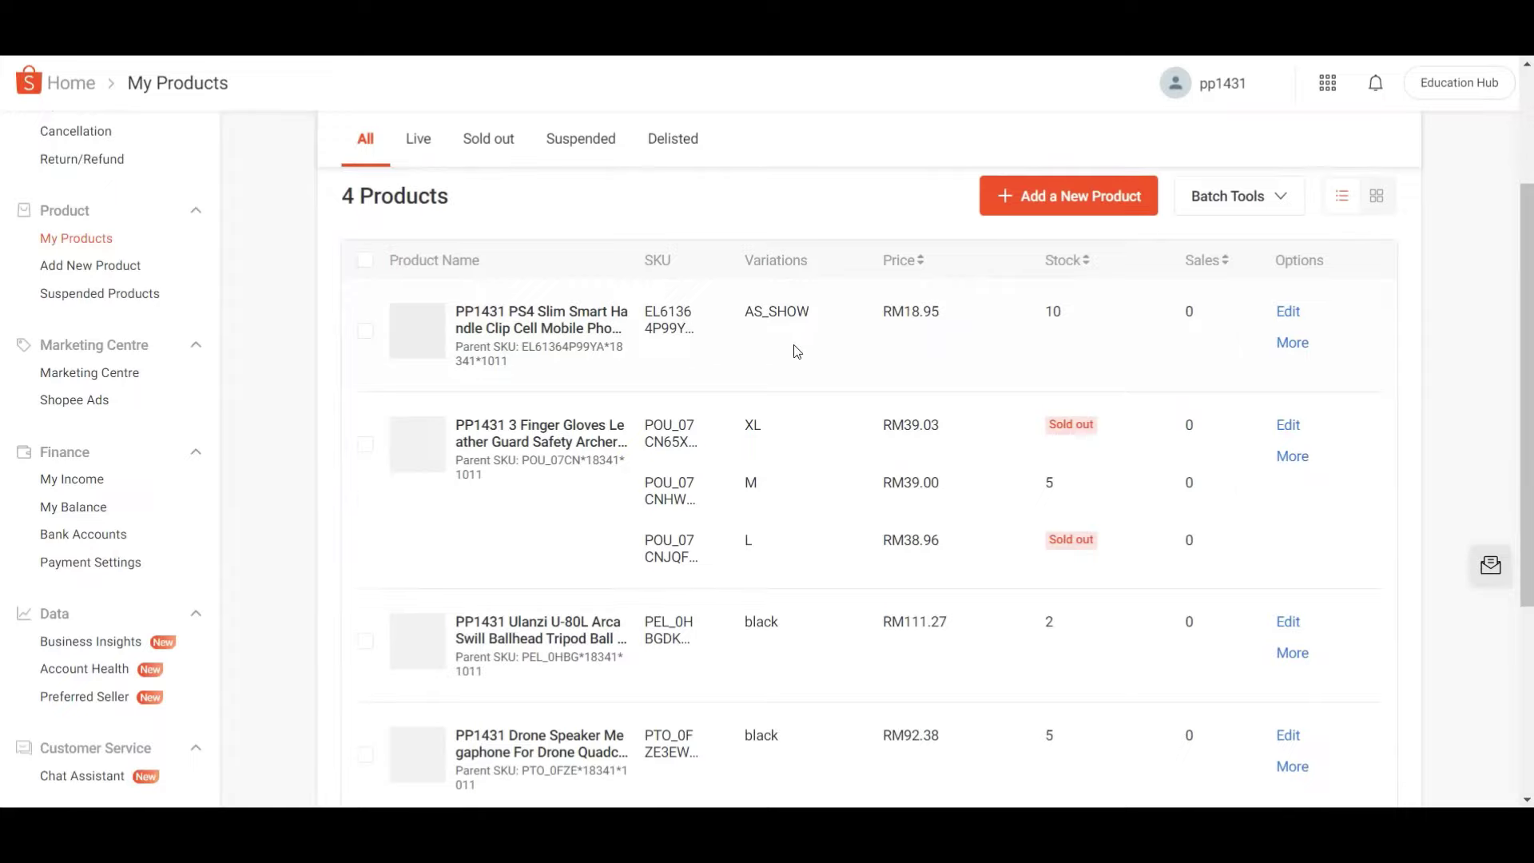
{"action": "scroll", "coordinate": [797, 351], "scroll_direction": "down", "scroll_amount": 2}
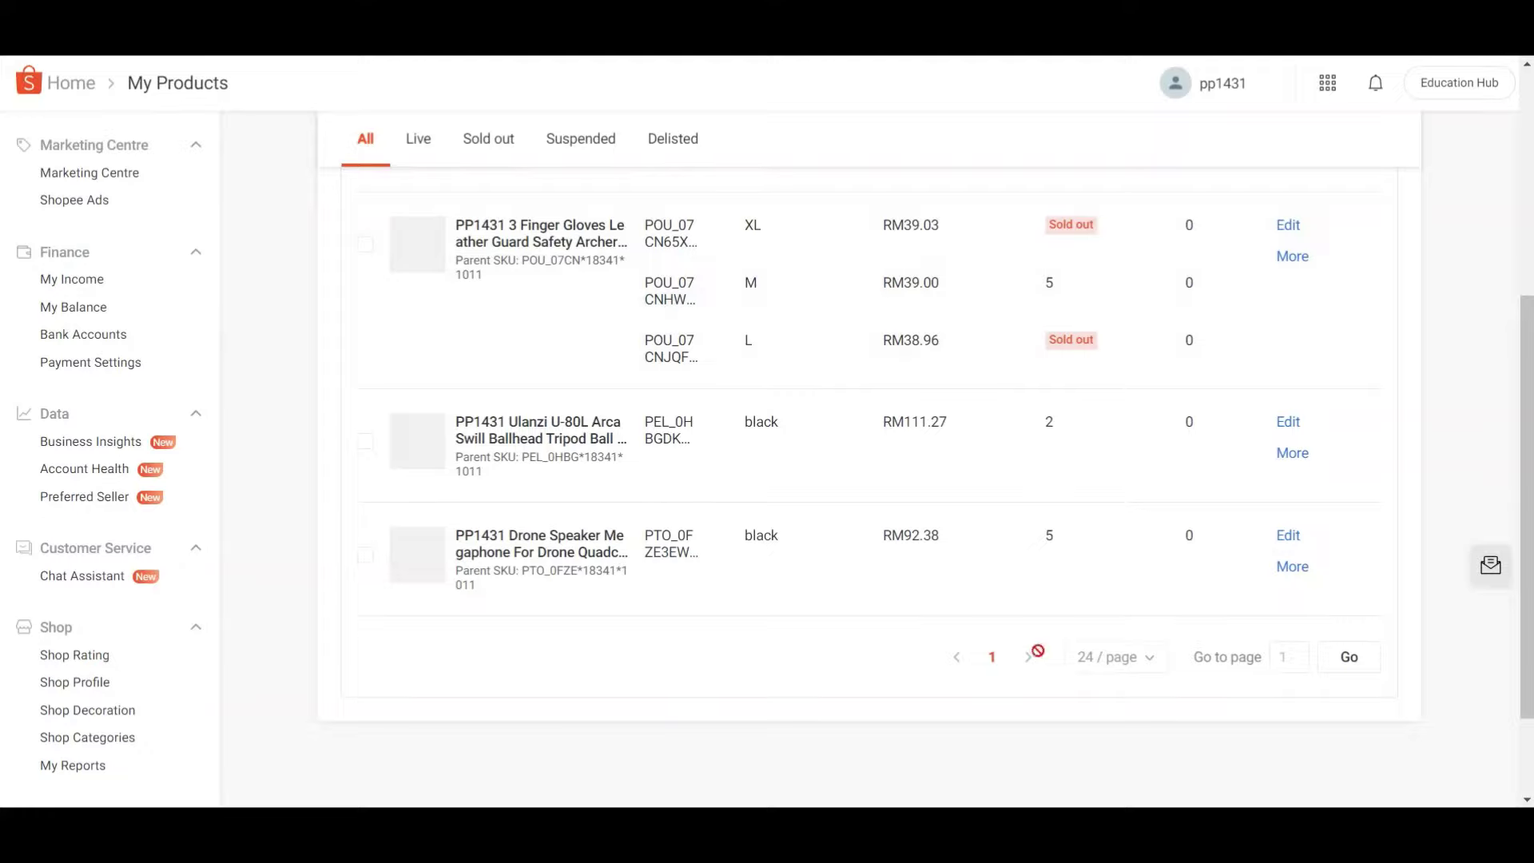
{"action": "scroll", "coordinate": [940, 551], "scroll_direction": "up", "scroll_amount": 1}
{"action": "scroll", "coordinate": [939, 551], "scroll_direction": "up", "scroll_amount": 3}
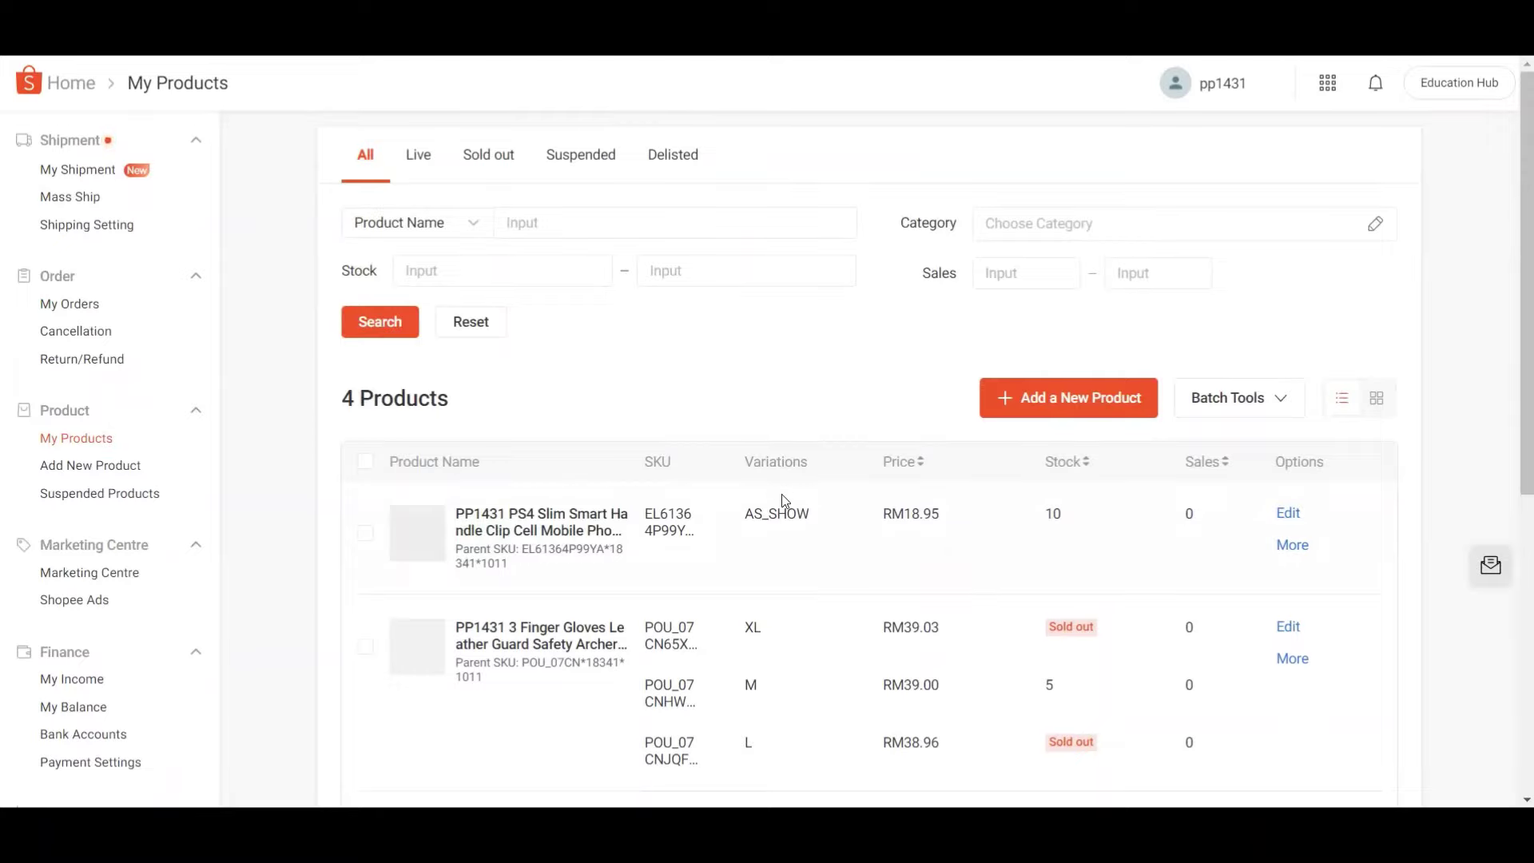
{"action": "scroll", "coordinate": [785, 501], "scroll_direction": "down", "scroll_amount": 2}
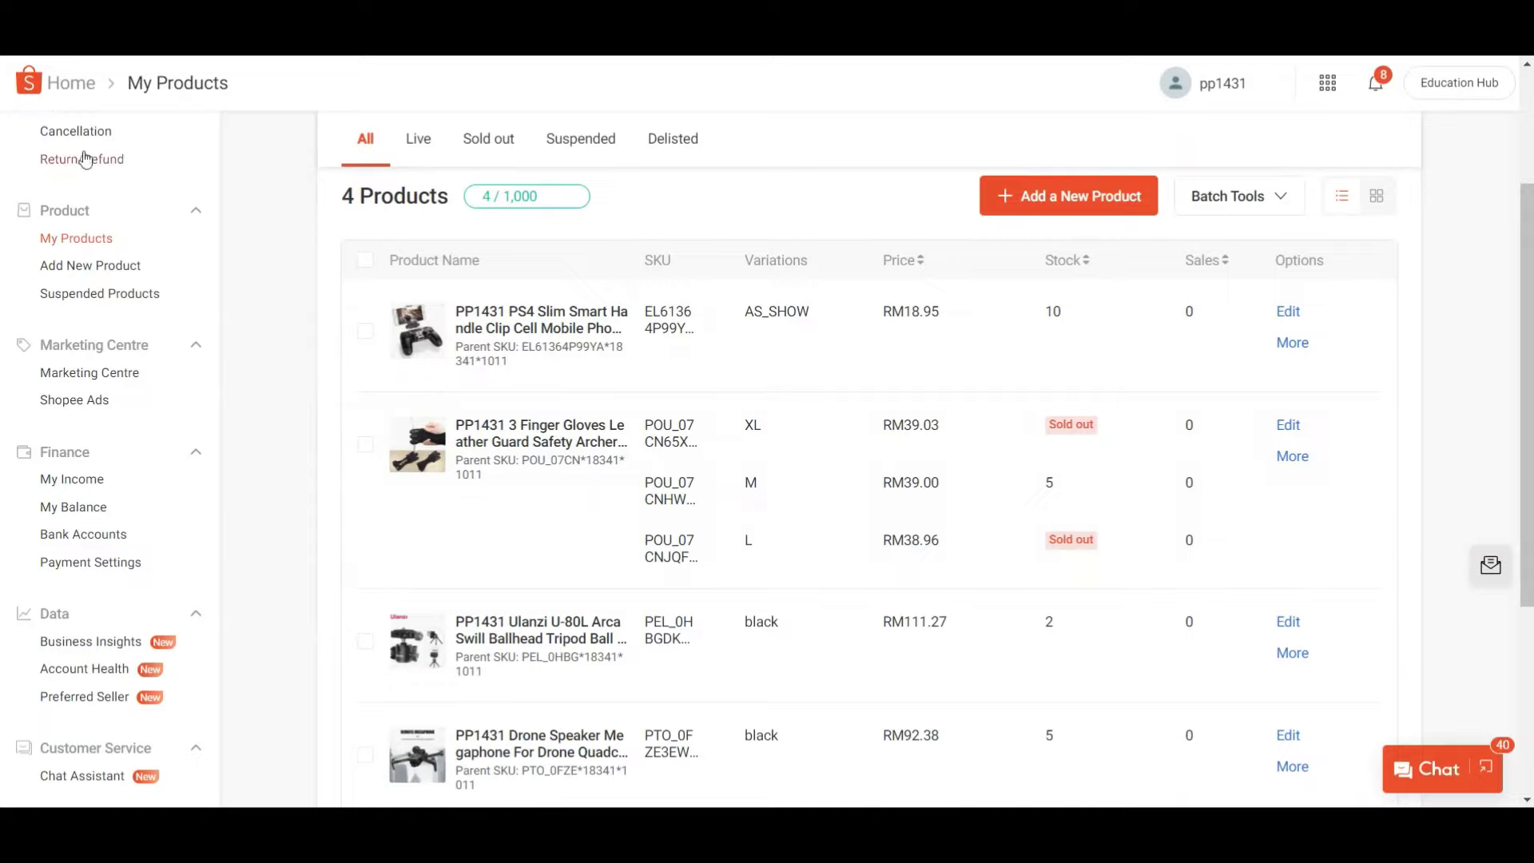
- Return to the Seller Centre home and open the StarAsia Orders list, still empty
{"action": "scroll", "coordinate": [127, 178], "scroll_direction": "up", "scroll_amount": 2}
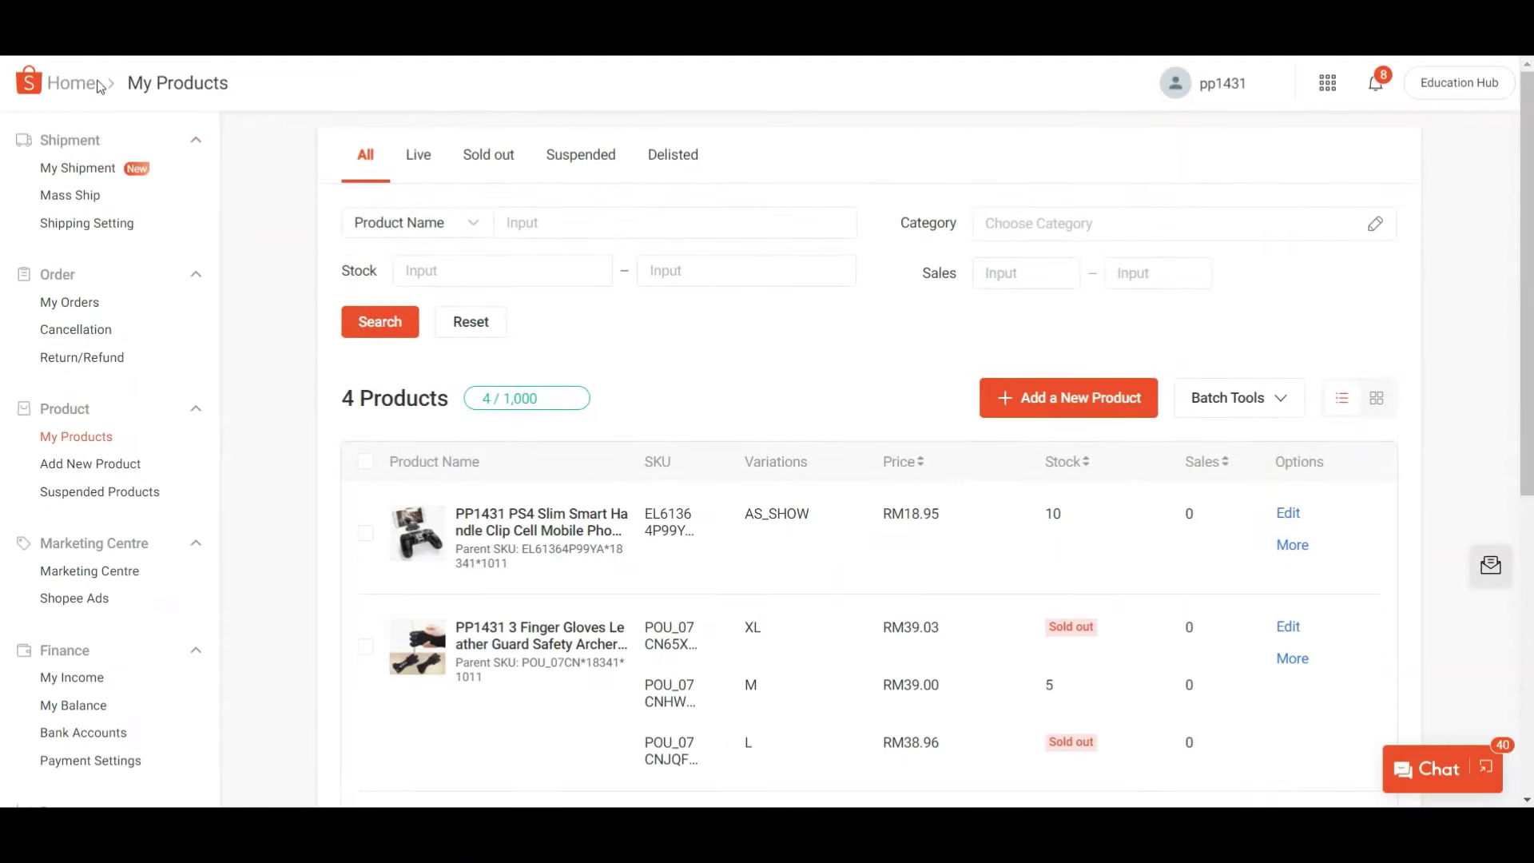
{"action": "left_click", "coordinate": [70, 85]}
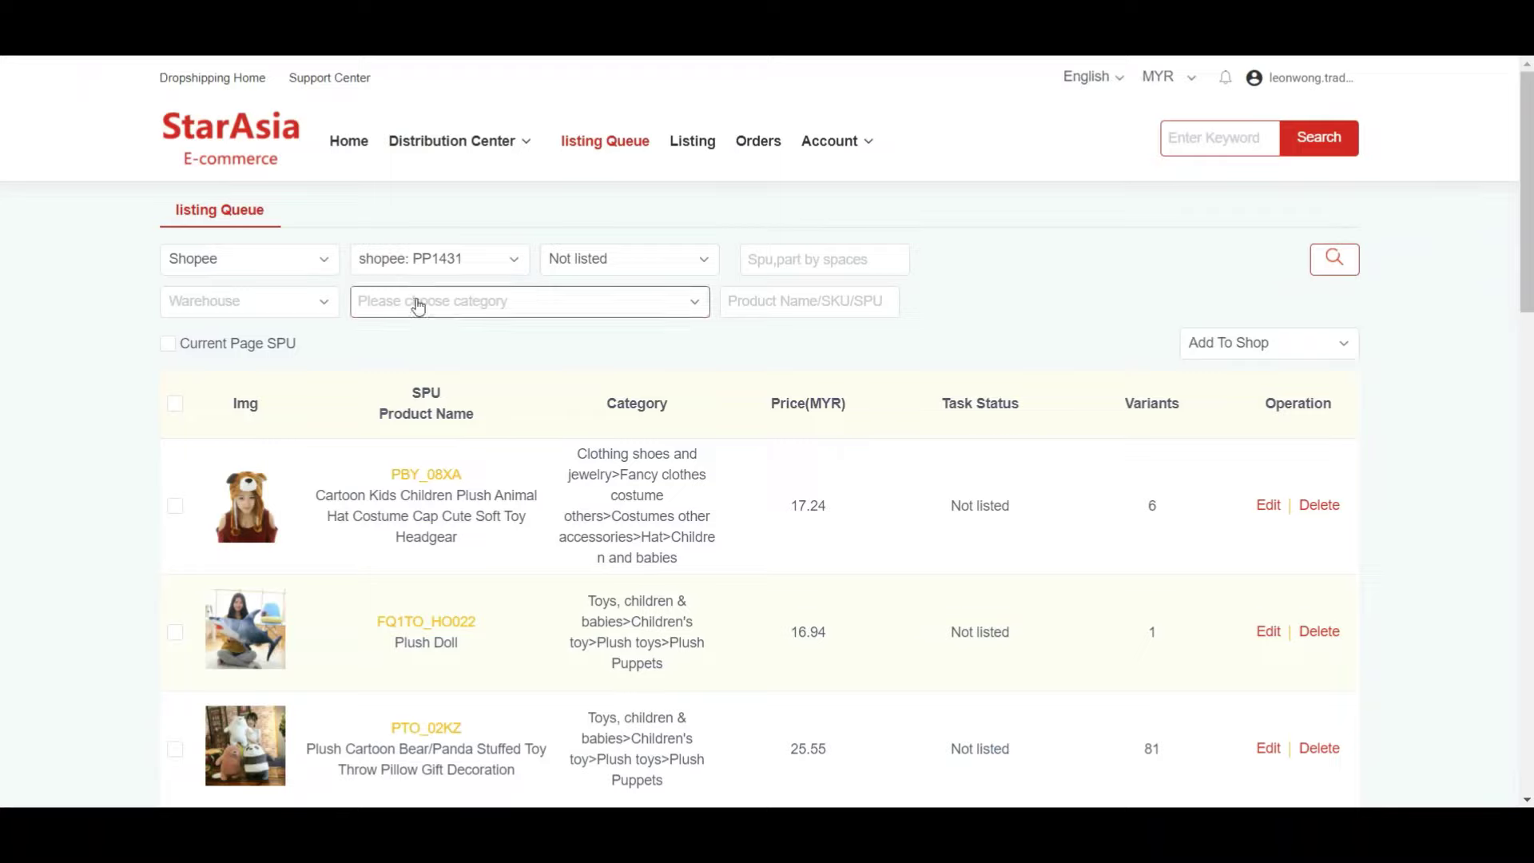
{"action": "left_click", "coordinate": [749, 151]}
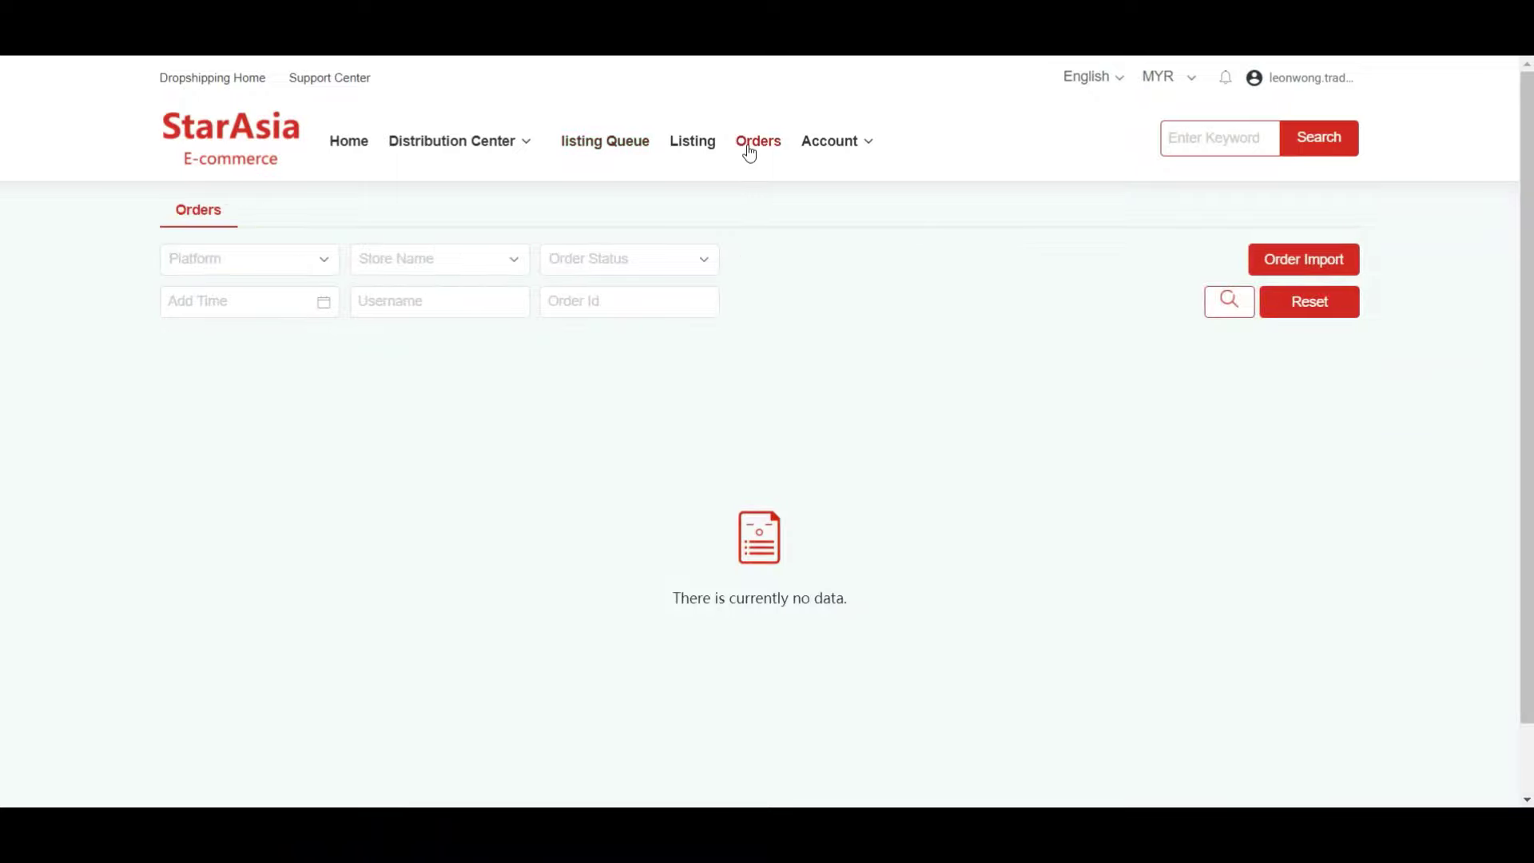